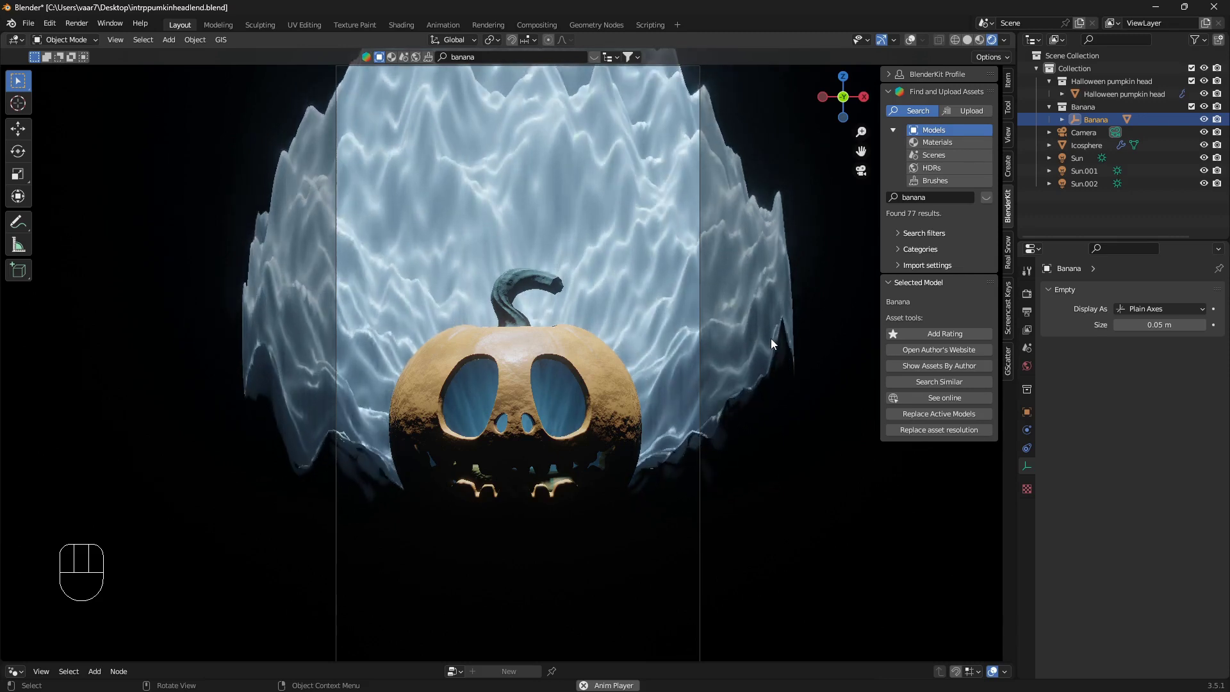
Step: Hide the pumpkin head and the banana so the old scene is cleared from view
{"action": "left_click", "coordinate": [604, 384]}
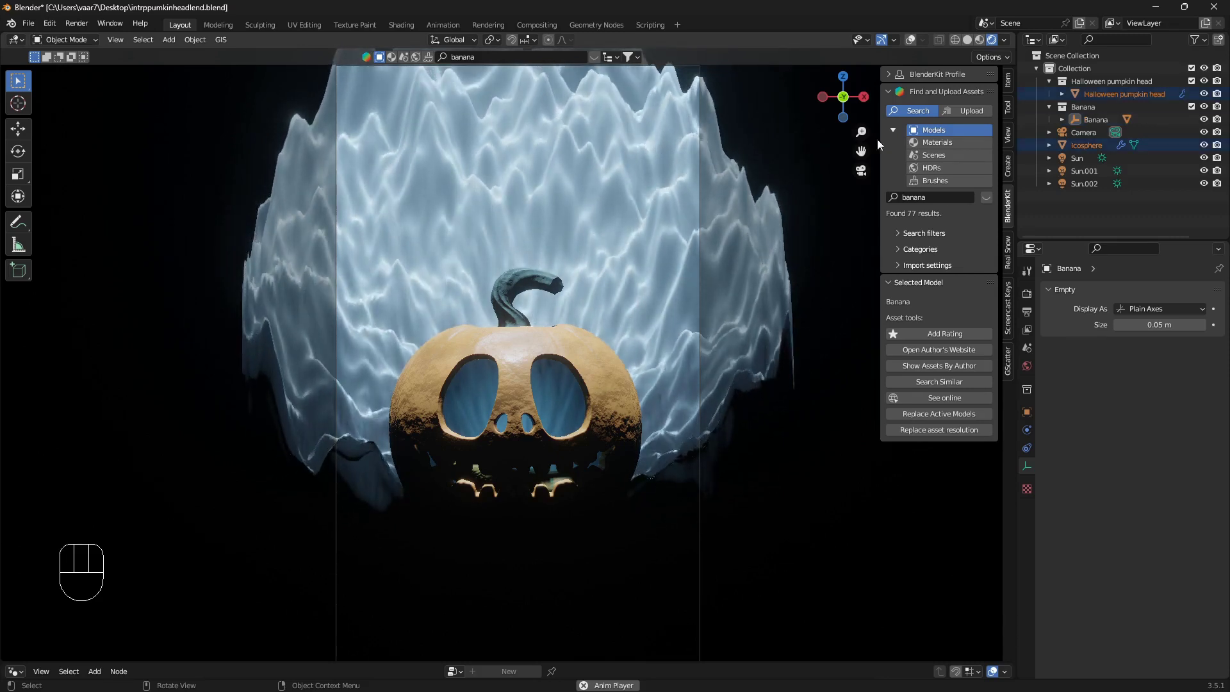
{"action": "left_click", "coordinate": [909, 42]}
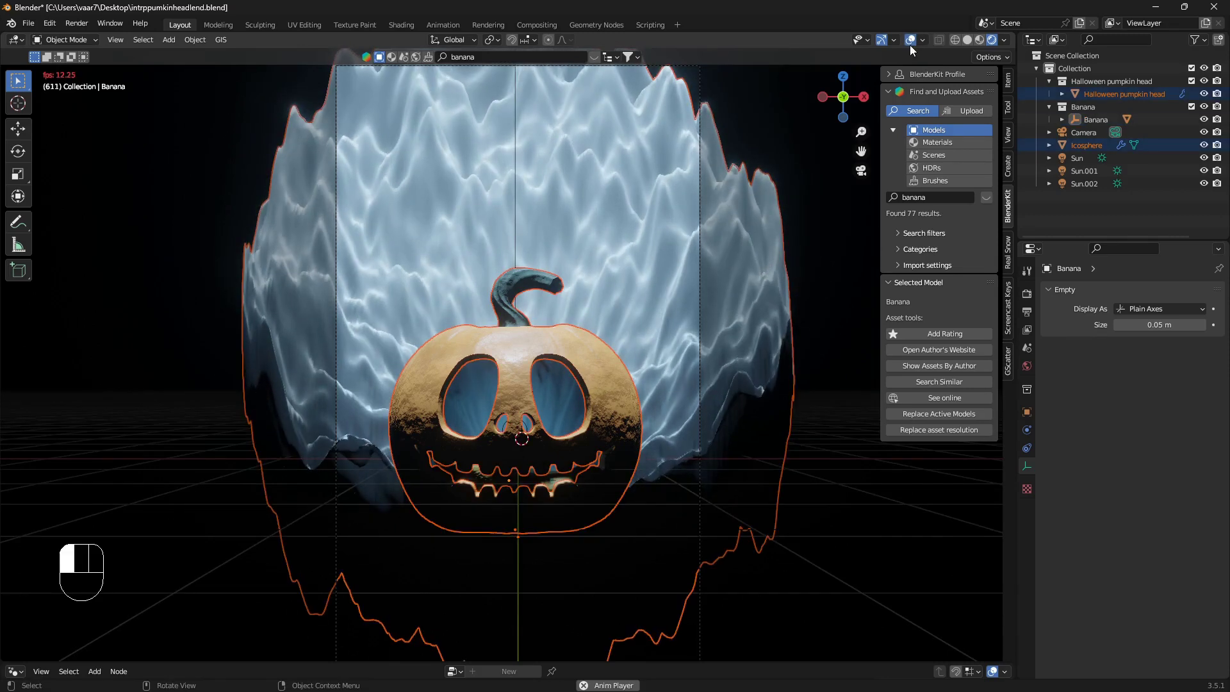
{"action": "left_click", "coordinate": [619, 416]}
{"action": "key", "text": "h"}
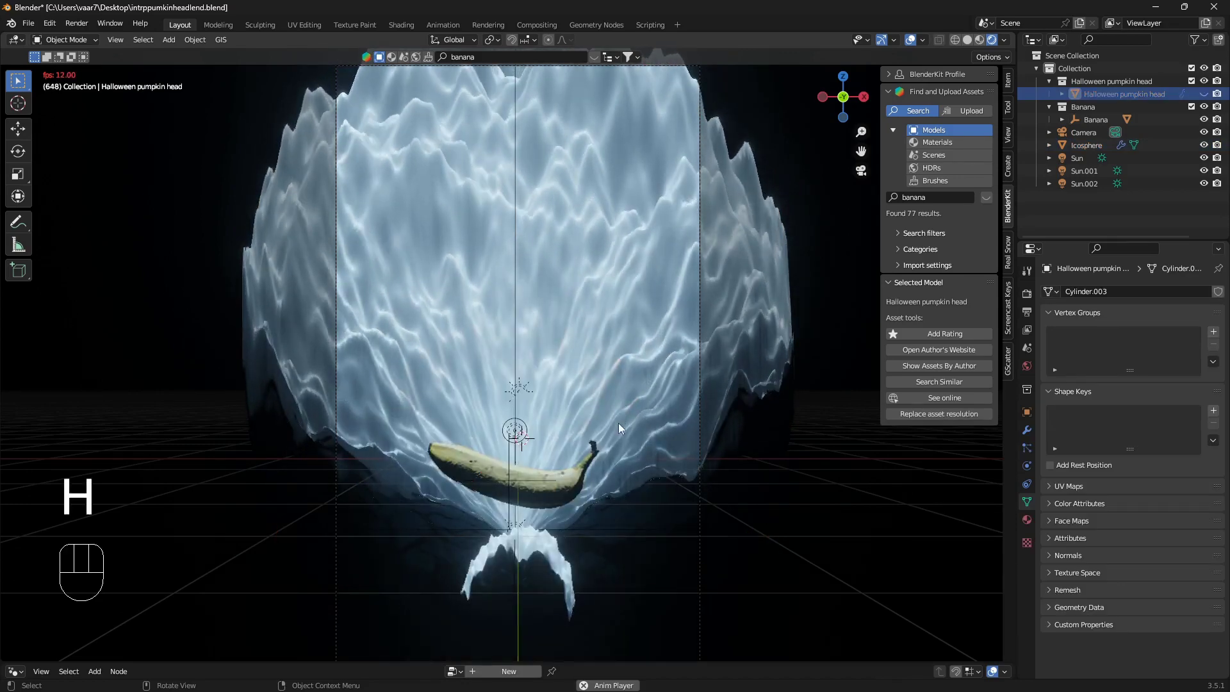
{"action": "left_click", "coordinate": [559, 491]}
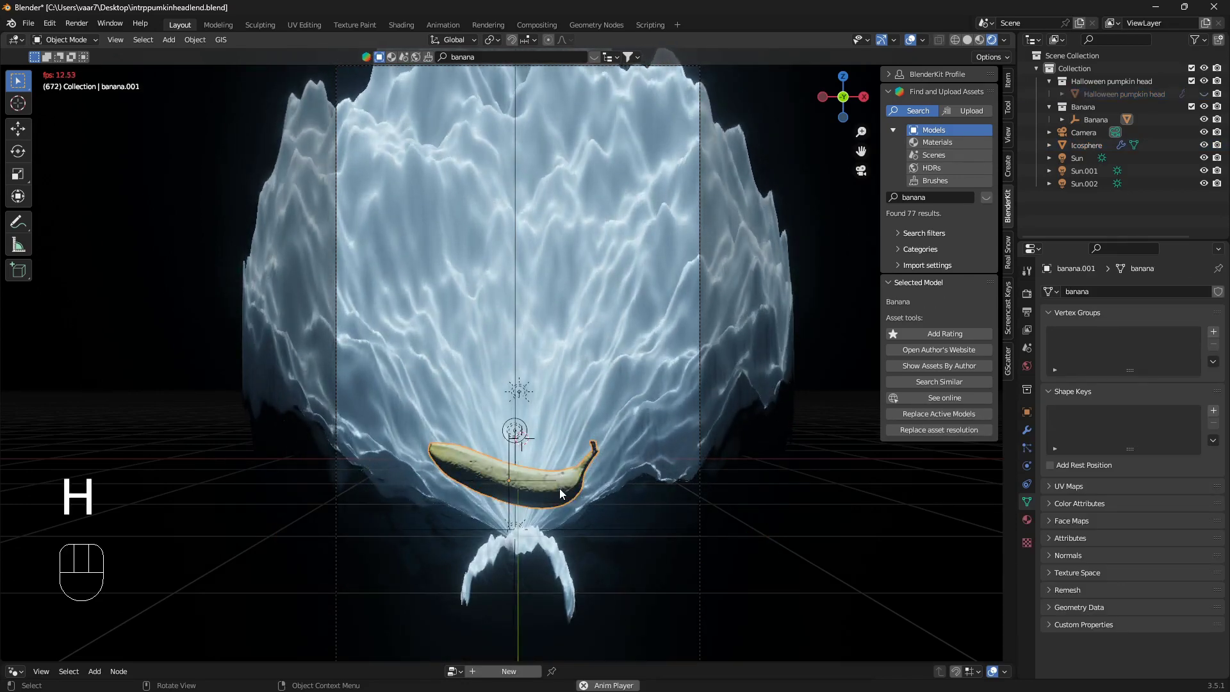
{"action": "key", "text": "g"}
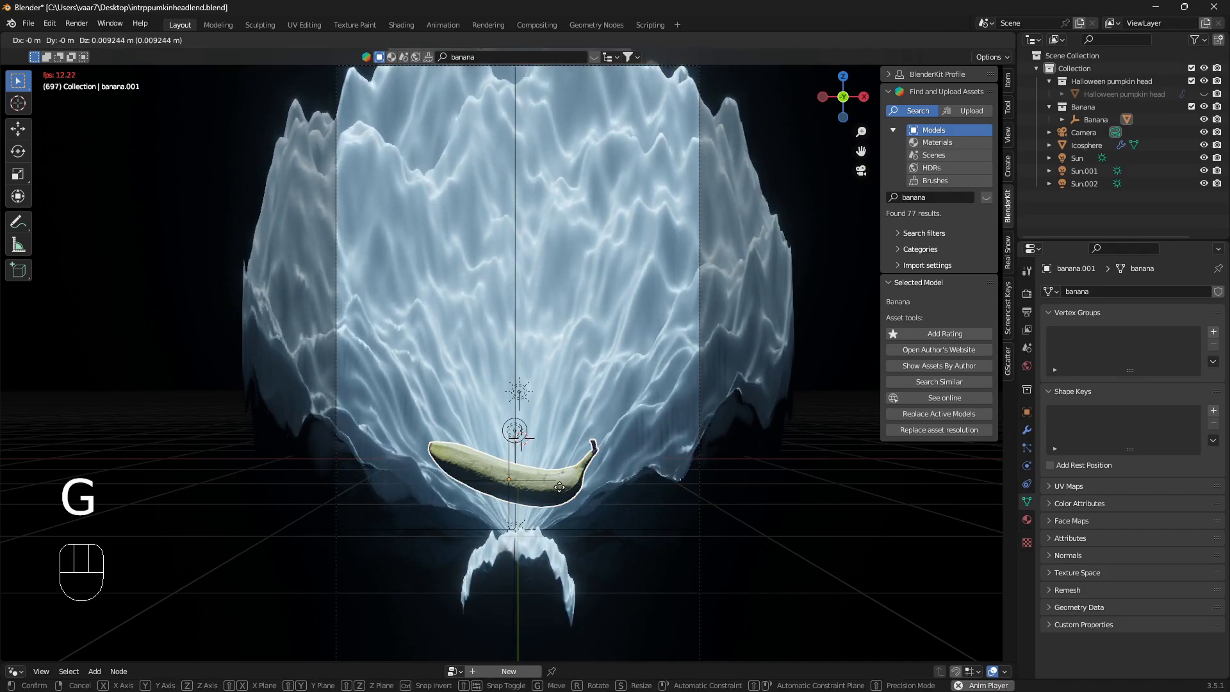
{"action": "left_click", "coordinate": [560, 487]}
{"action": "key", "text": "h"}
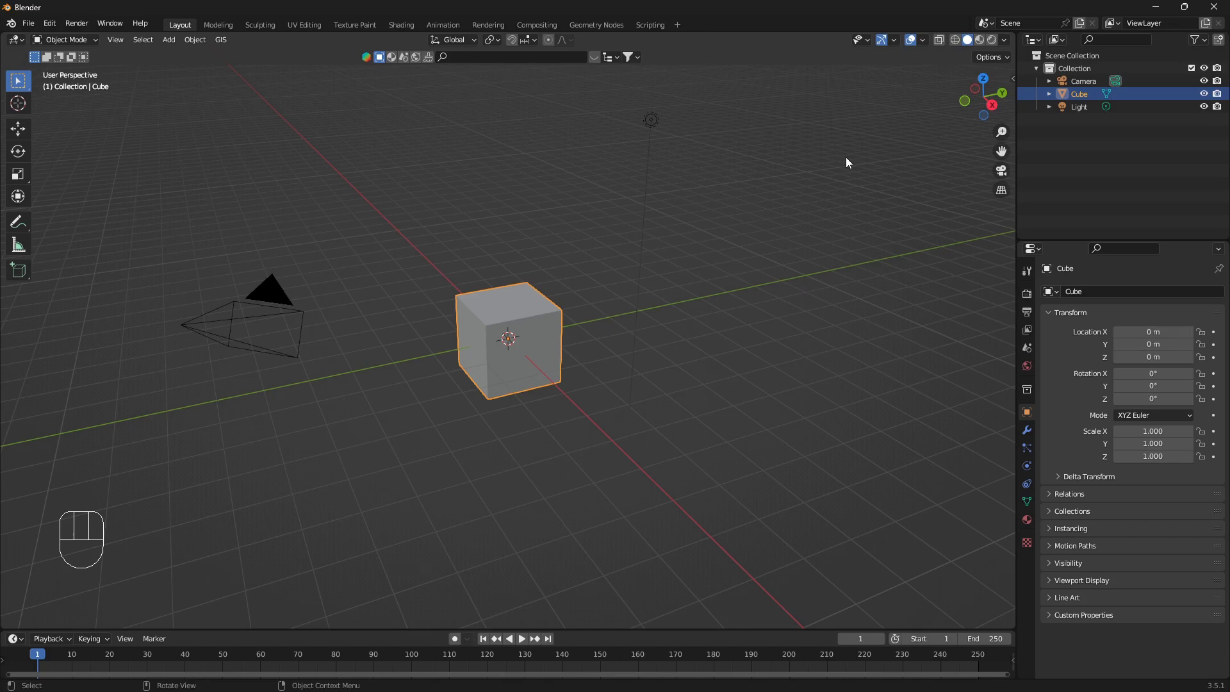
Step: Delete the default camera, cube and light
{"action": "key", "text": "a"}
{"action": "key", "text": "x"}
{"action": "left_click", "coordinate": [845, 156]}
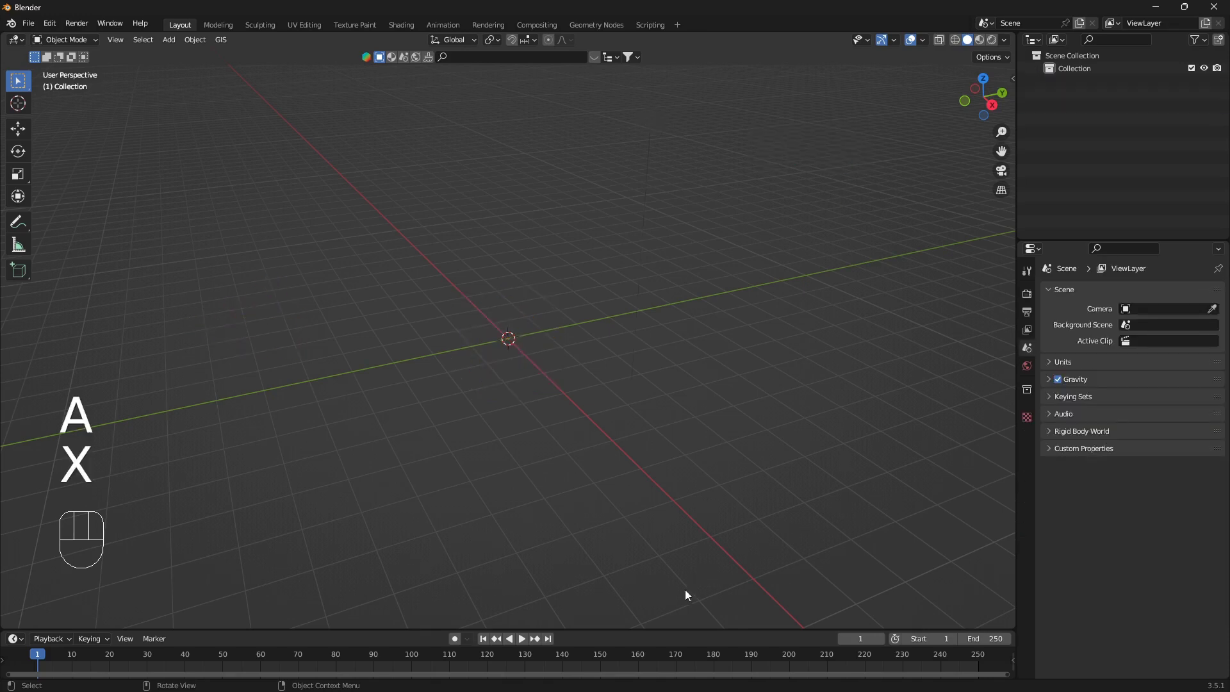
Step: Enlarge the lower area to half the screen and make it a Geometry Node Editor
{"action": "left_click_drag", "start_coordinate": [654, 630], "coordinate": [704, 354]}
{"action": "left_click", "coordinate": [16, 362]}
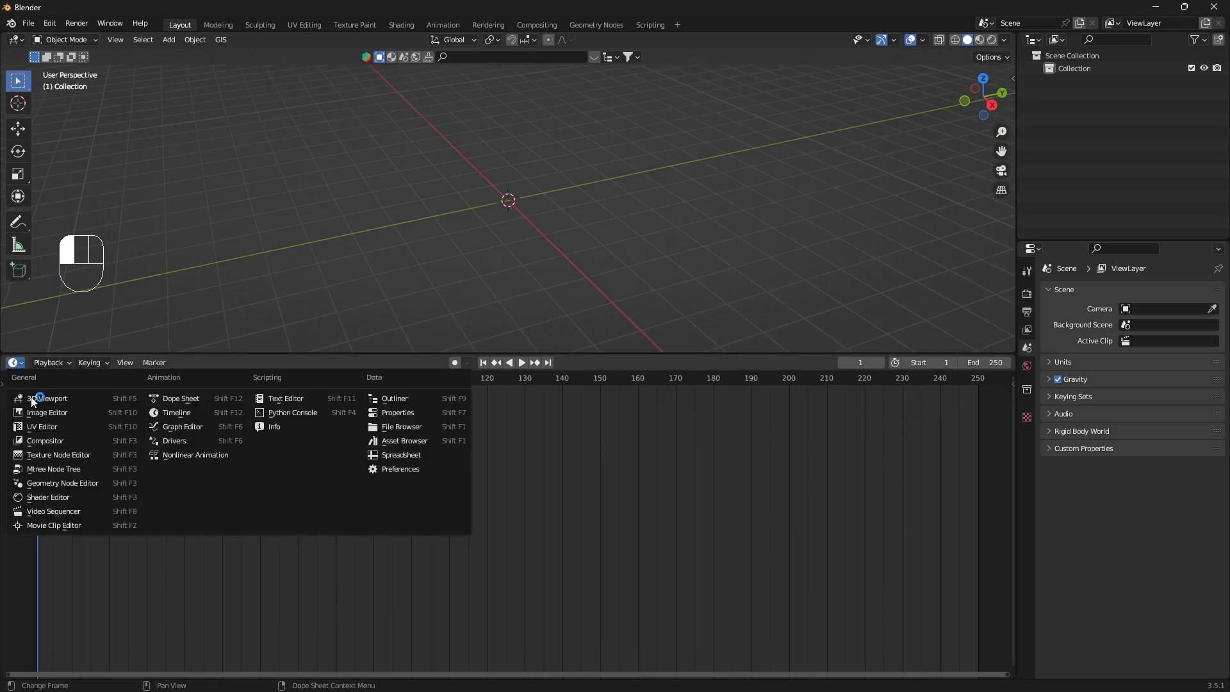
{"action": "left_click", "coordinate": [90, 484]}
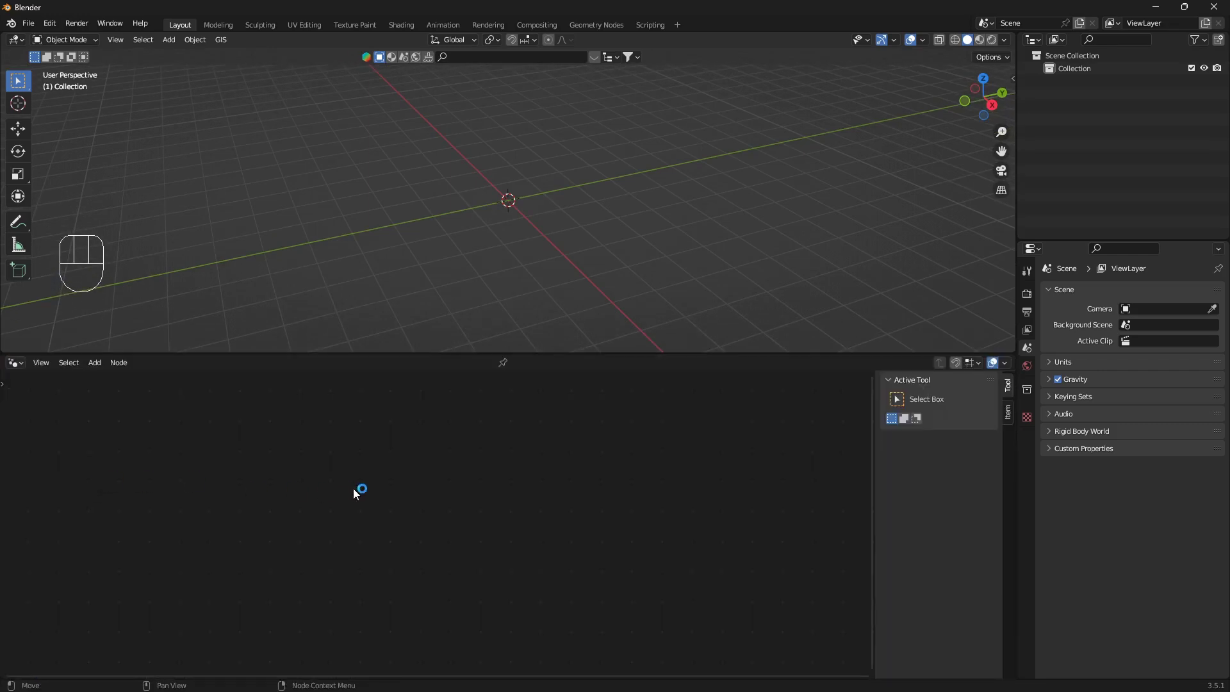
Step: Add an Ico Sphere mesh to the empty scene
{"action": "key", "text": "shift+a"}
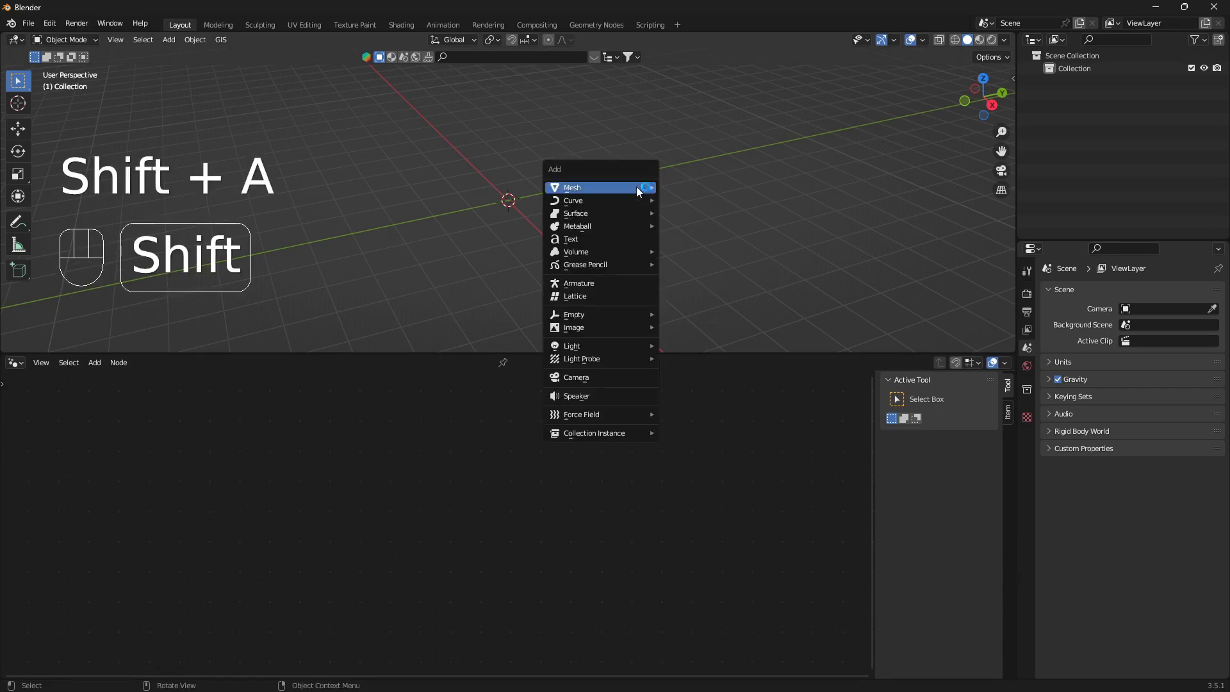
{"action": "mouse_move", "coordinate": [636, 187]}
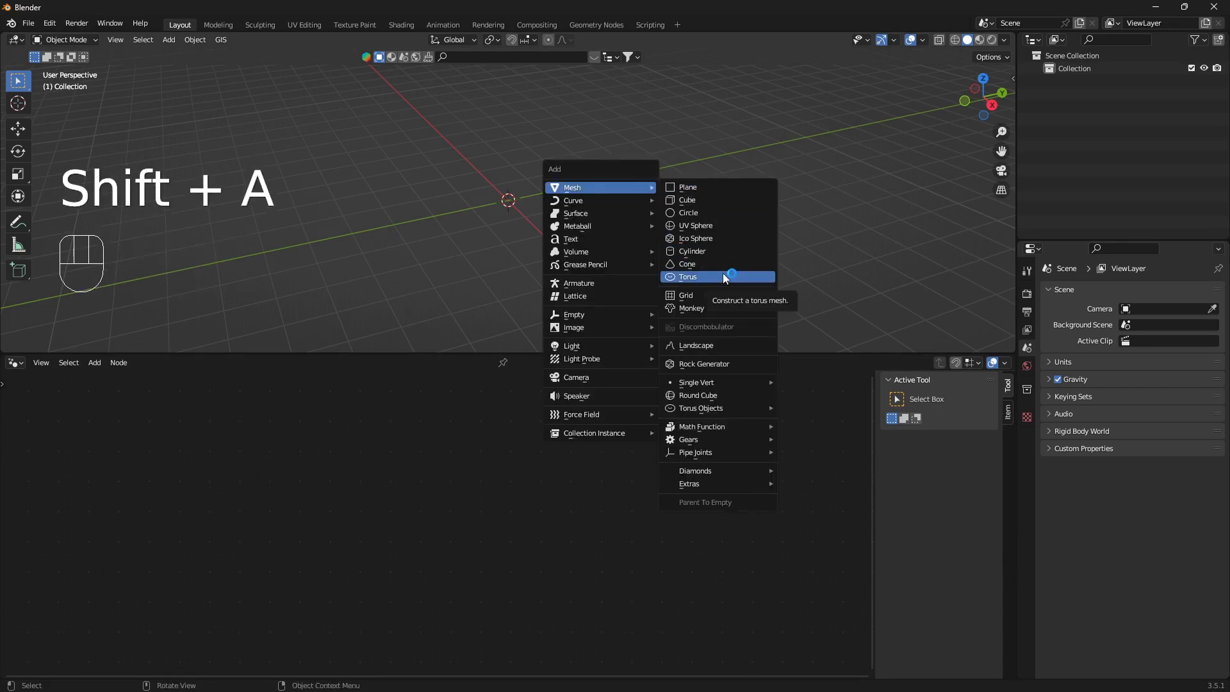
{"action": "left_click", "coordinate": [722, 241]}
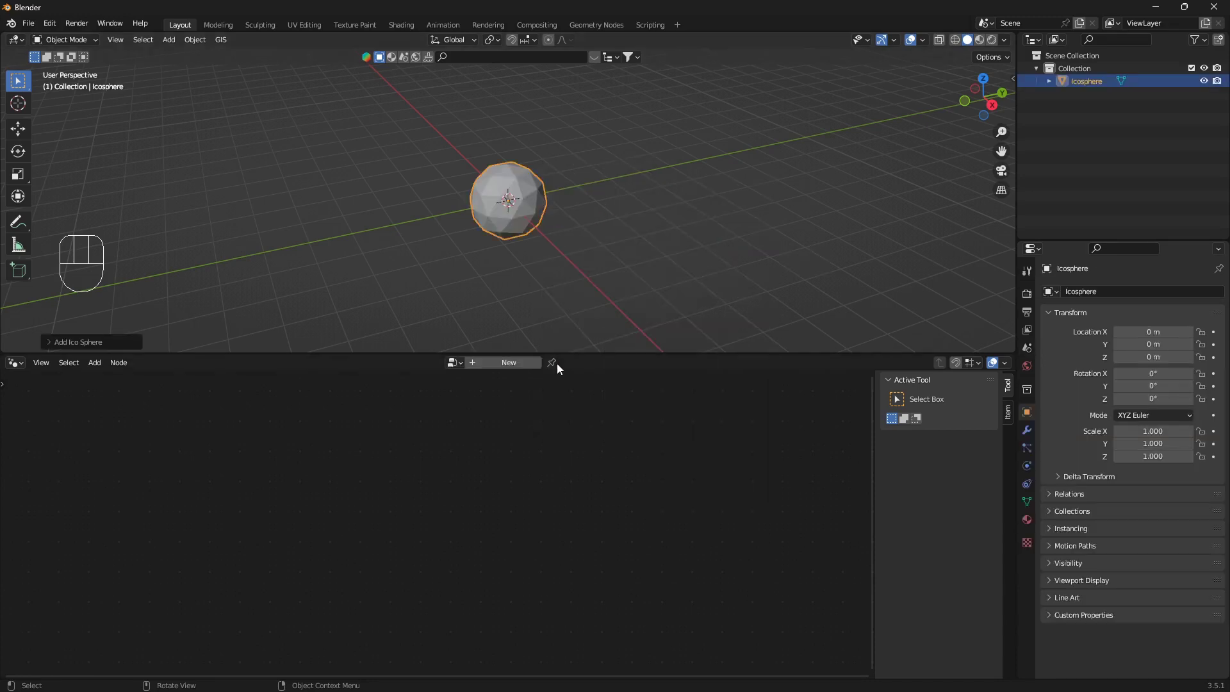
{"action": "left_click", "coordinate": [72, 363]}
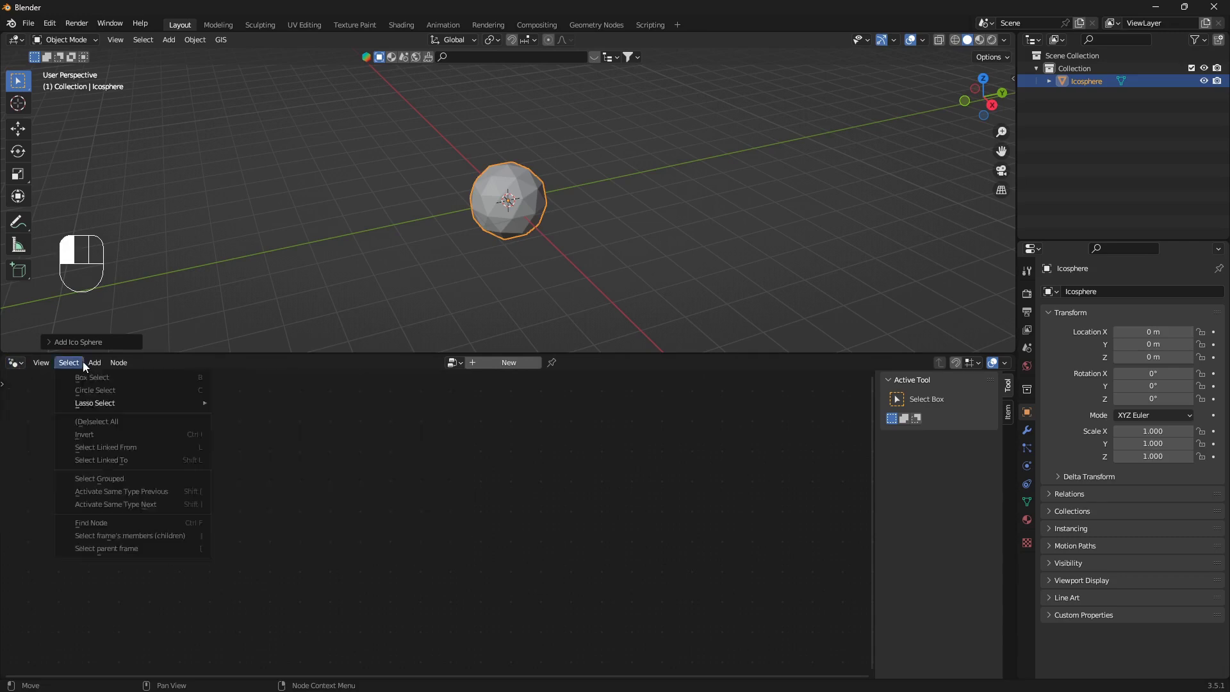
Step: Create a new Geometry Nodes tree for the icosphere and delete its Group Input node
{"action": "left_click", "coordinate": [496, 363]}
{"action": "scroll", "coordinate": [431, 549], "scroll_direction": "up", "scroll_amount": 2}
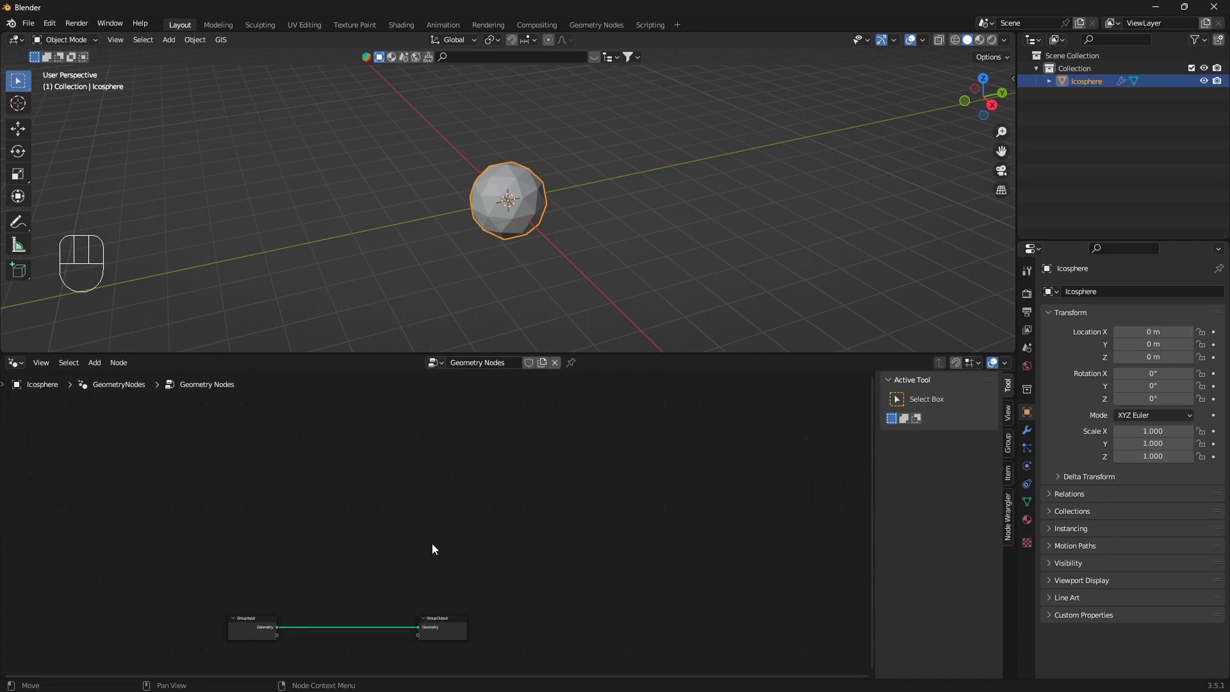
{"action": "middle_click_drag", "start_coordinate": [431, 549], "coordinate": [737, 461]}
{"action": "scroll", "coordinate": [589, 575], "scroll_direction": "up", "scroll_amount": 1}
{"action": "scroll", "coordinate": [589, 575], "scroll_direction": "up", "scroll_amount": 1}
{"action": "middle_click_drag", "start_coordinate": [589, 575], "coordinate": [500, 497]}
{"action": "left_click", "coordinate": [420, 489]}
{"action": "key", "text": "x"}
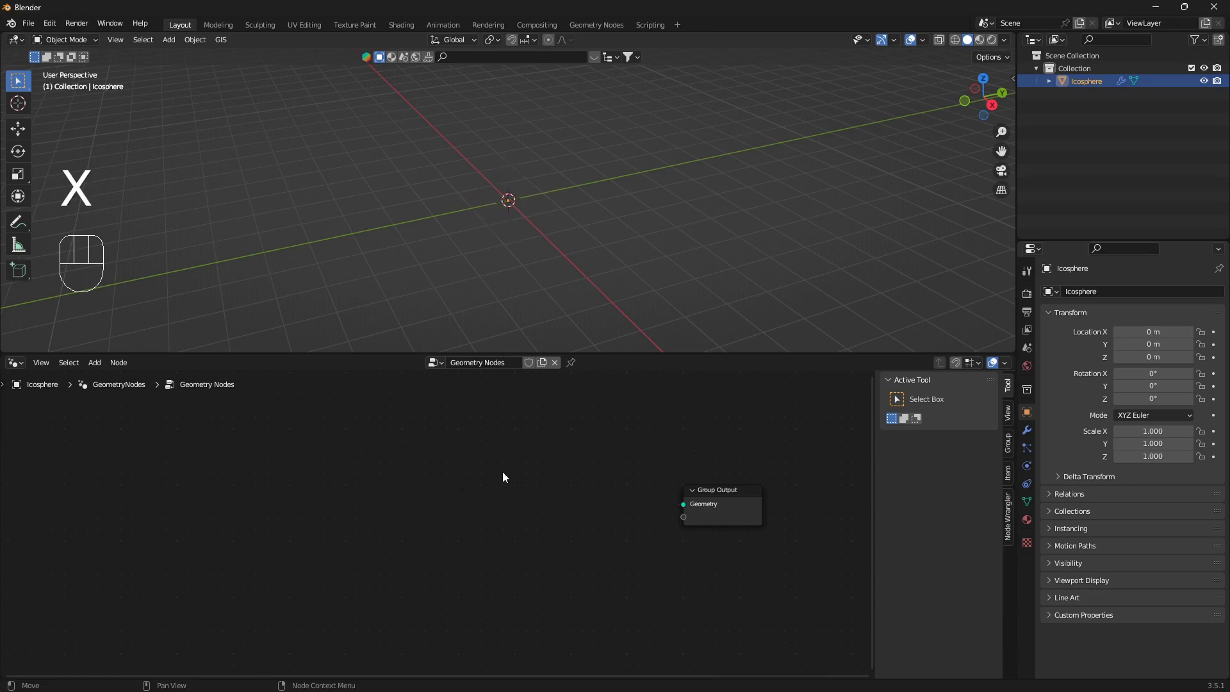
Step: Add a Set Position node and a UV Sphere node to the left of Group Output
{"action": "key", "text": "shift+a"}
{"action": "type", "text": "se"}
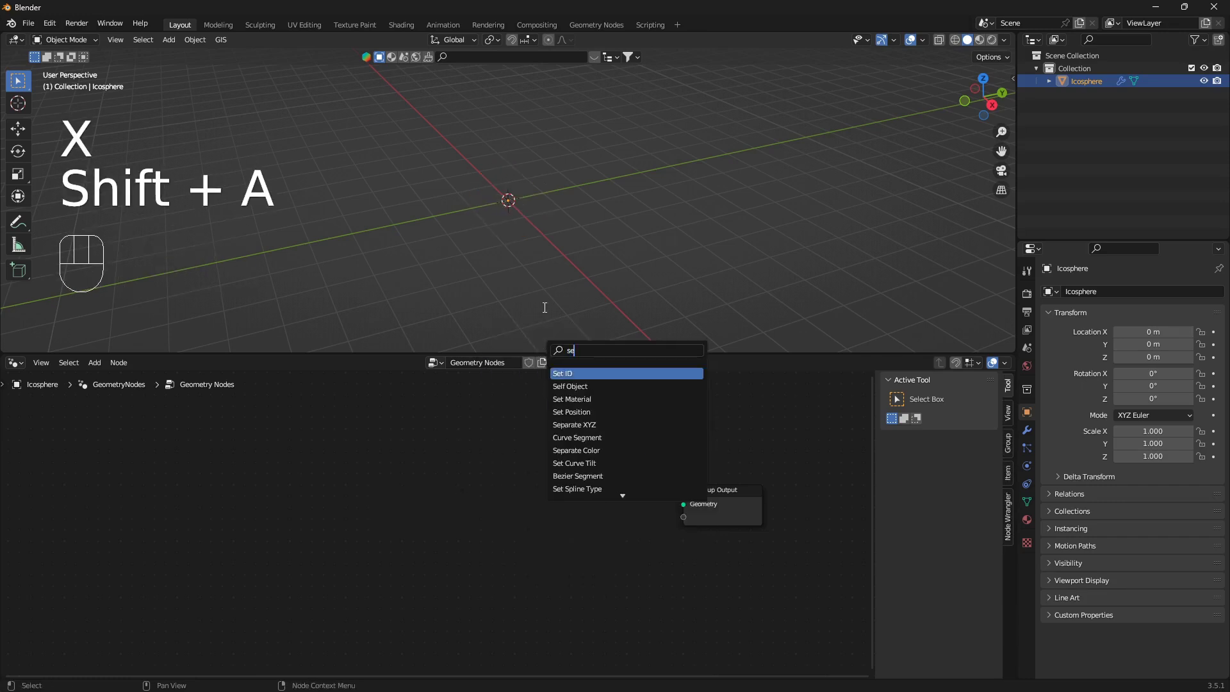
{"action": "type", "text": "t pos"}
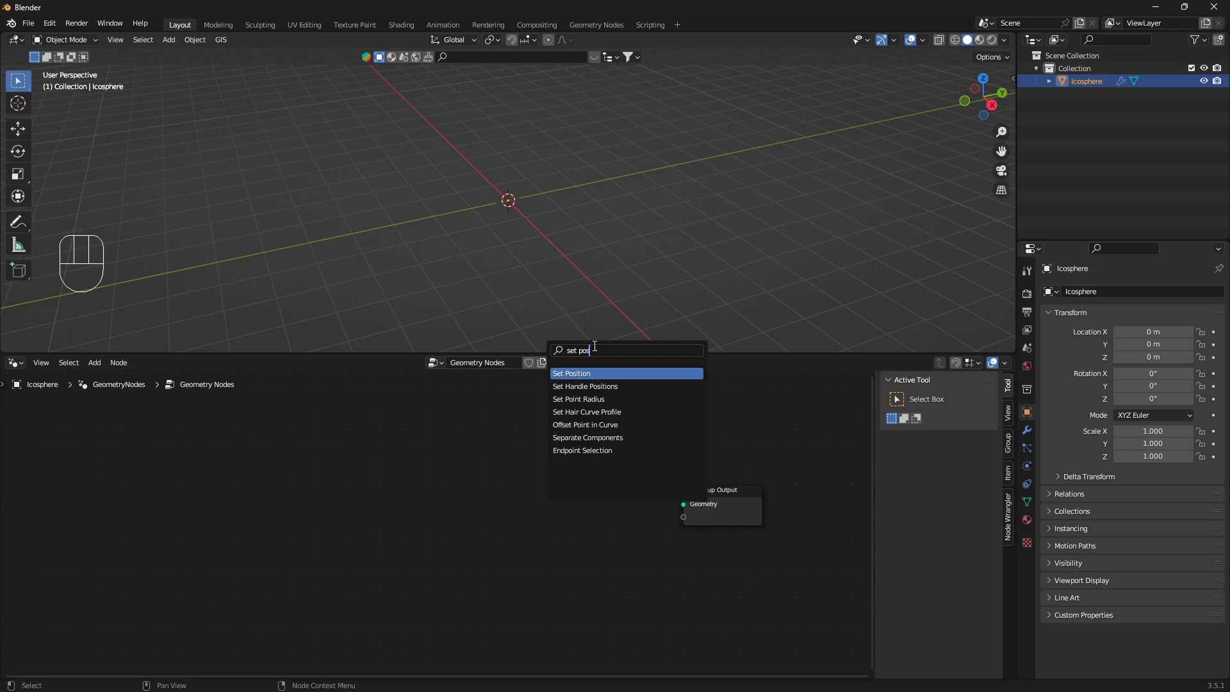
{"action": "key", "text": "Return"}
{"action": "left_click", "coordinate": [571, 489]}
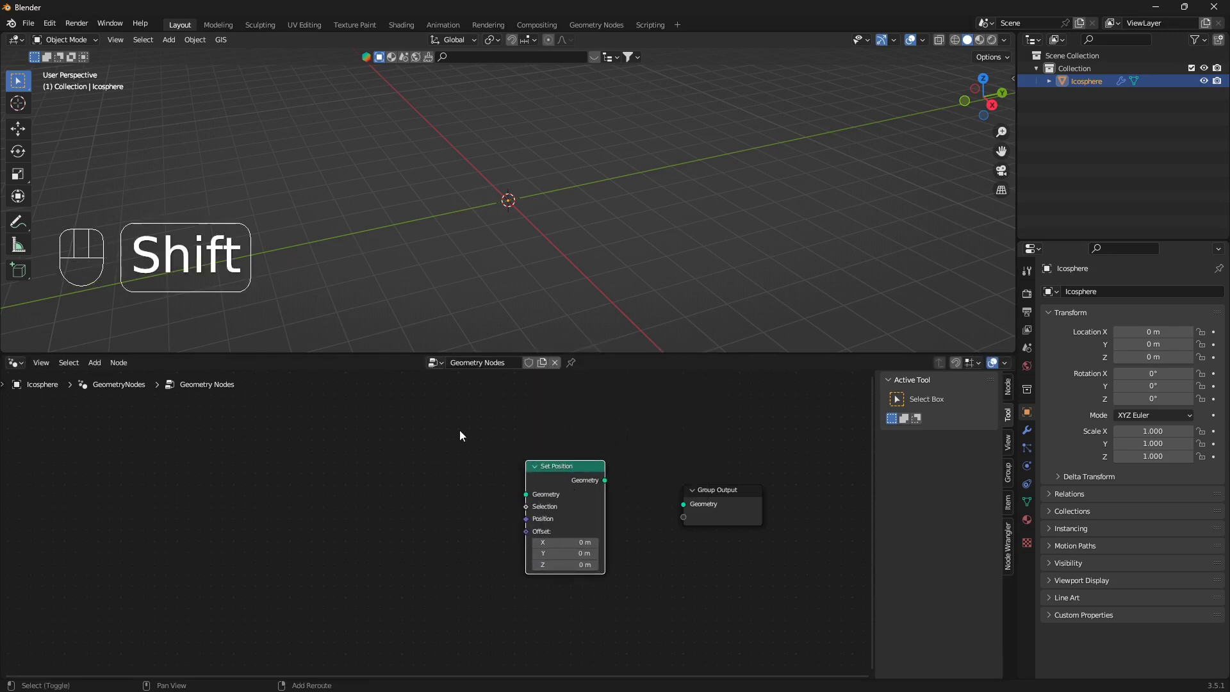
{"action": "key", "text": "shift+a"}
{"action": "left_click", "coordinate": [457, 430]}
{"action": "type", "text": "uv sp"}
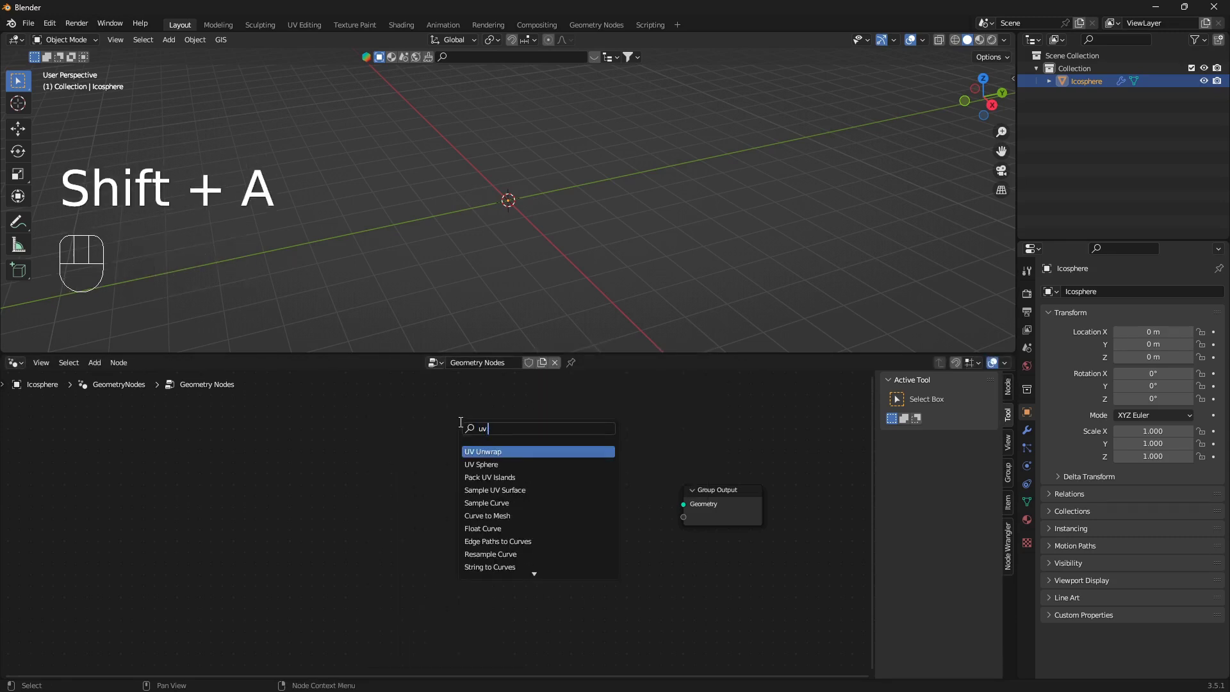
{"action": "left_click", "coordinate": [470, 452]}
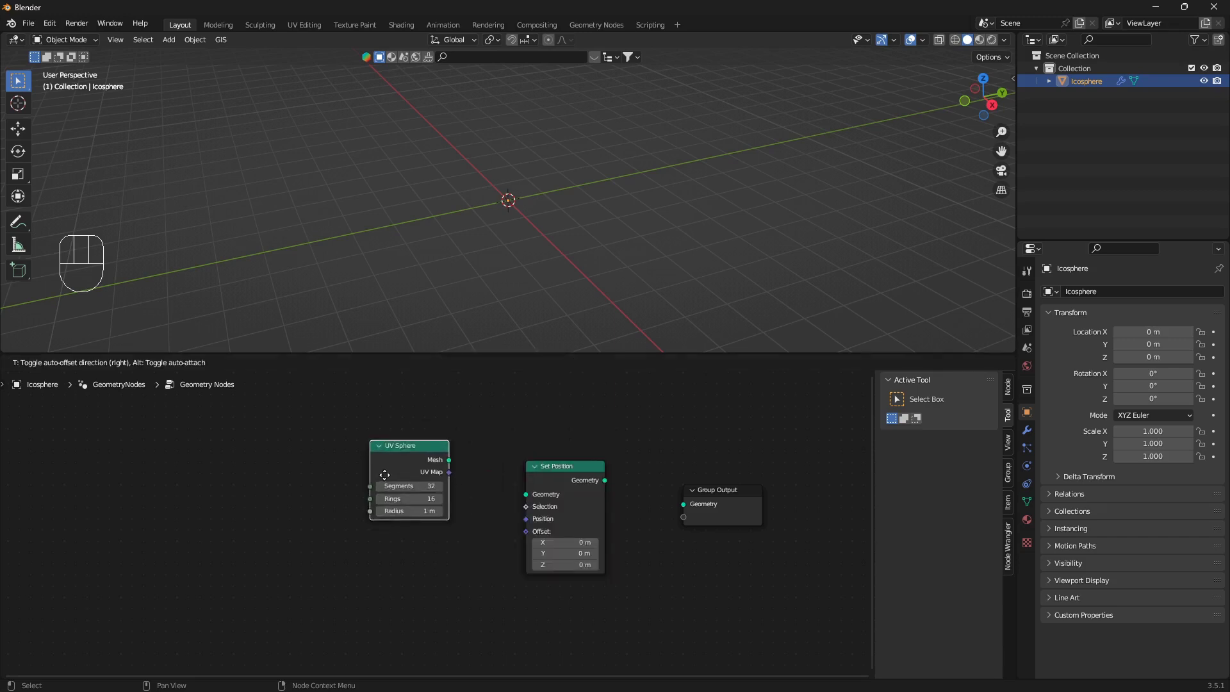
{"action": "left_click", "coordinate": [423, 490]}
Step: Link the UV Sphere's Mesh into Set Position, and Set Position into Group Output
{"action": "left_click_drag", "start_coordinate": [438, 469], "coordinate": [526, 495]}
{"action": "left_click_drag", "start_coordinate": [605, 481], "coordinate": [688, 506]}
{"action": "scroll", "coordinate": [564, 266], "scroll_direction": "up", "scroll_amount": 3}
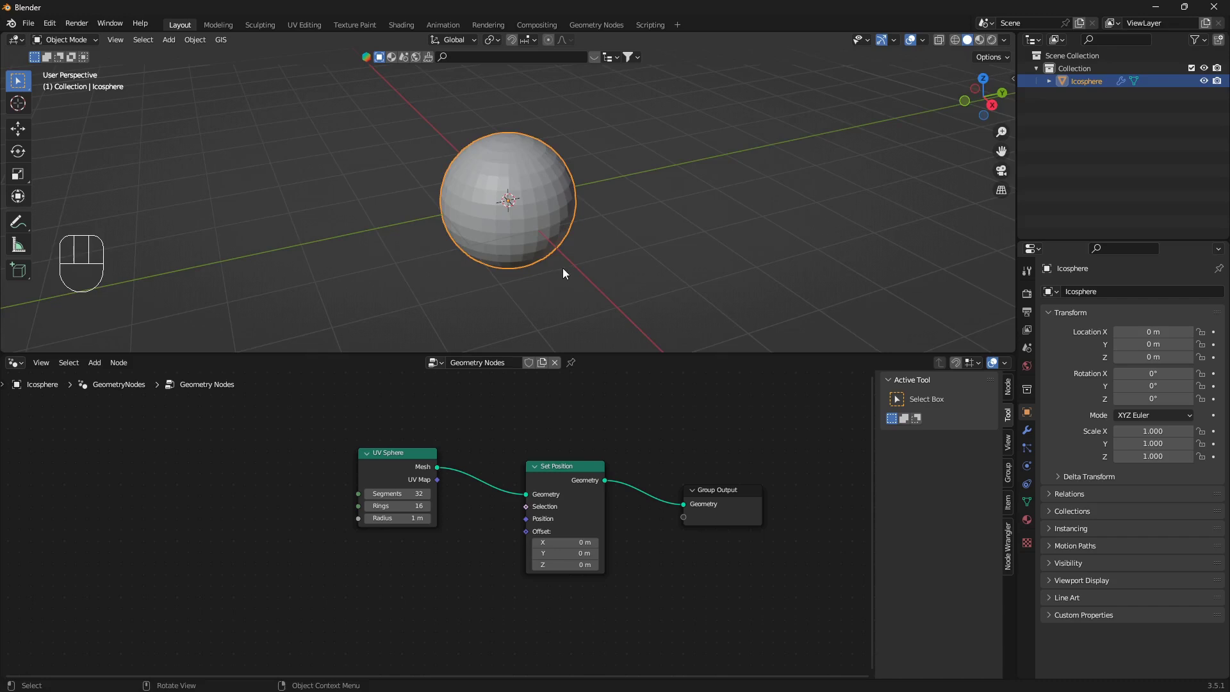
{"action": "middle_click_drag", "start_coordinate": [562, 267], "coordinate": [532, 257]}
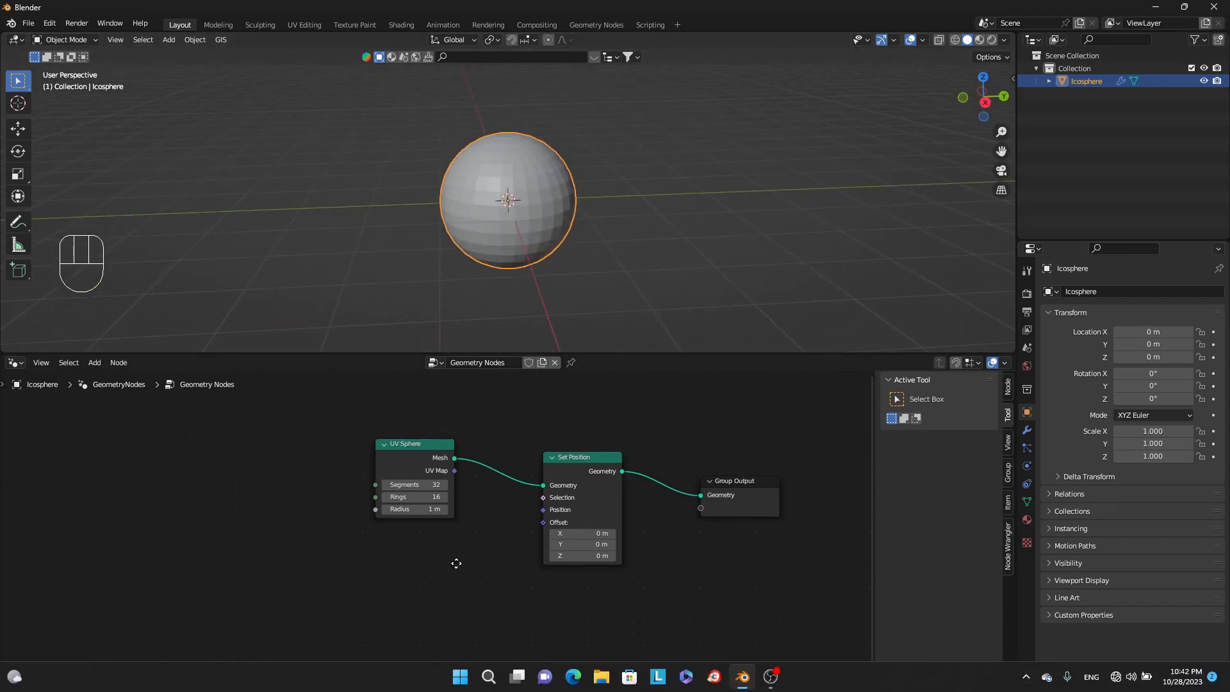
Step: Add a Vector Math (Add) node to the node tree
{"action": "middle_click_drag", "start_coordinate": [442, 569], "coordinate": [552, 483]}
{"action": "key", "text": "shift+a"}
{"action": "left_click", "coordinate": [526, 448]}
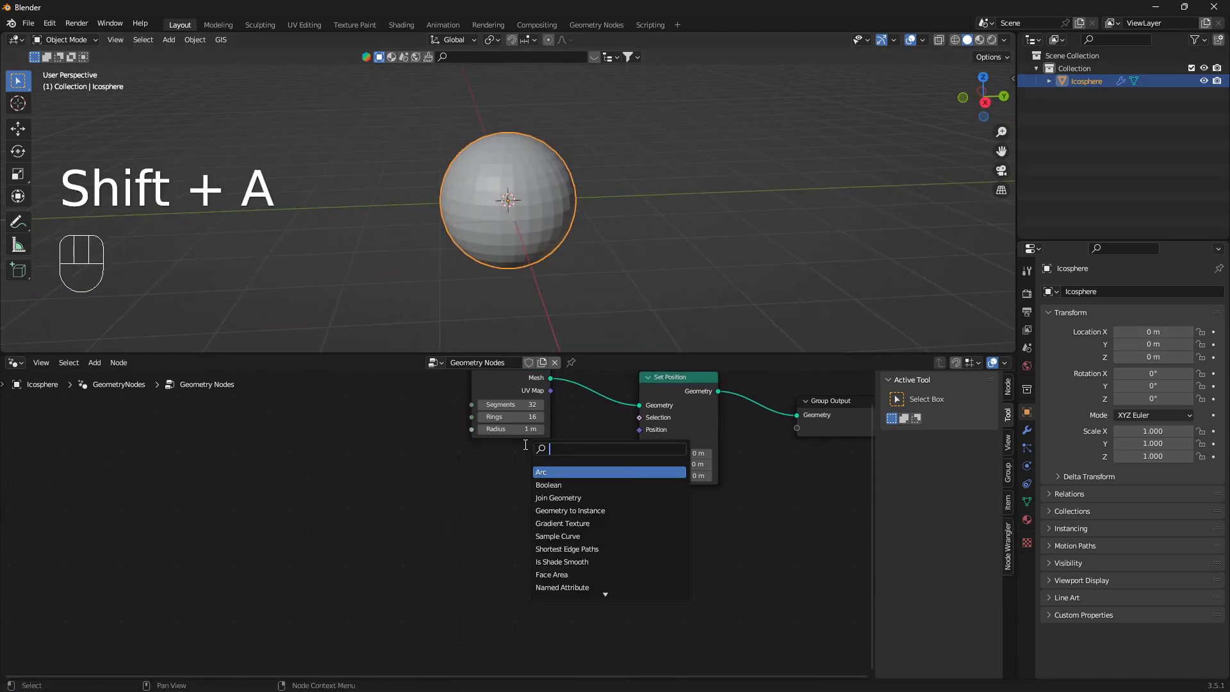
{"action": "type", "text": "vec"}
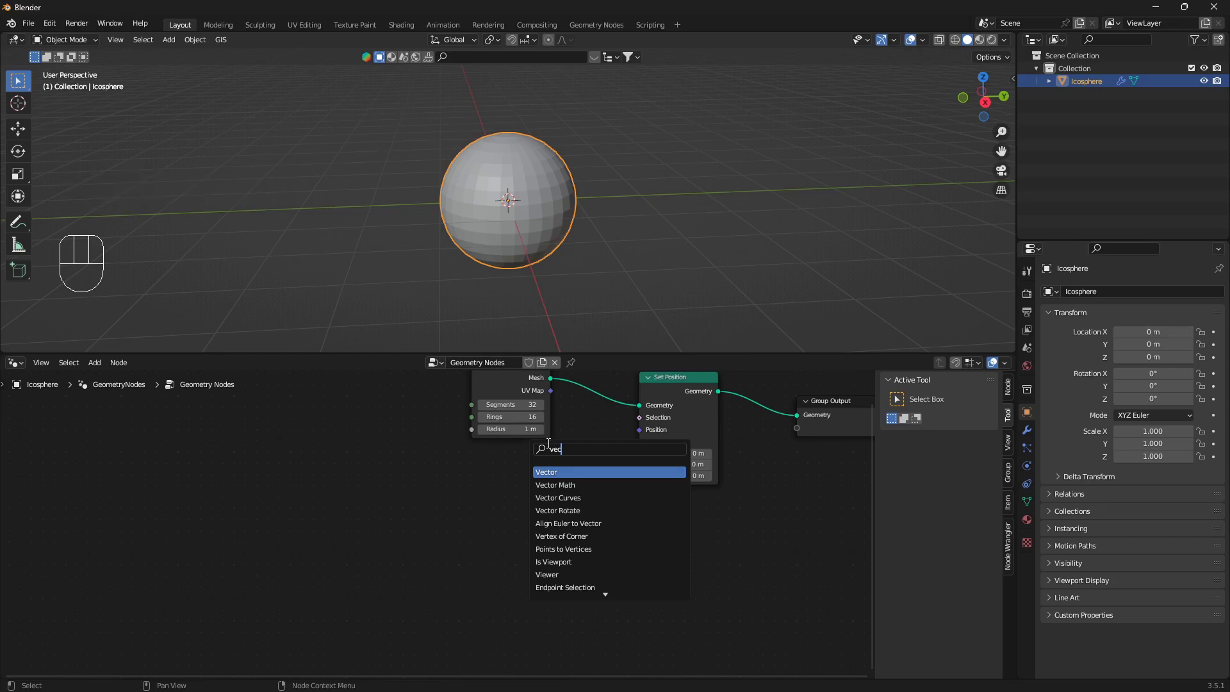
{"action": "key", "text": "Down"}
{"action": "key", "text": "Return"}
{"action": "scroll", "coordinate": [382, 525], "scroll_direction": "down", "scroll_amount": 1}
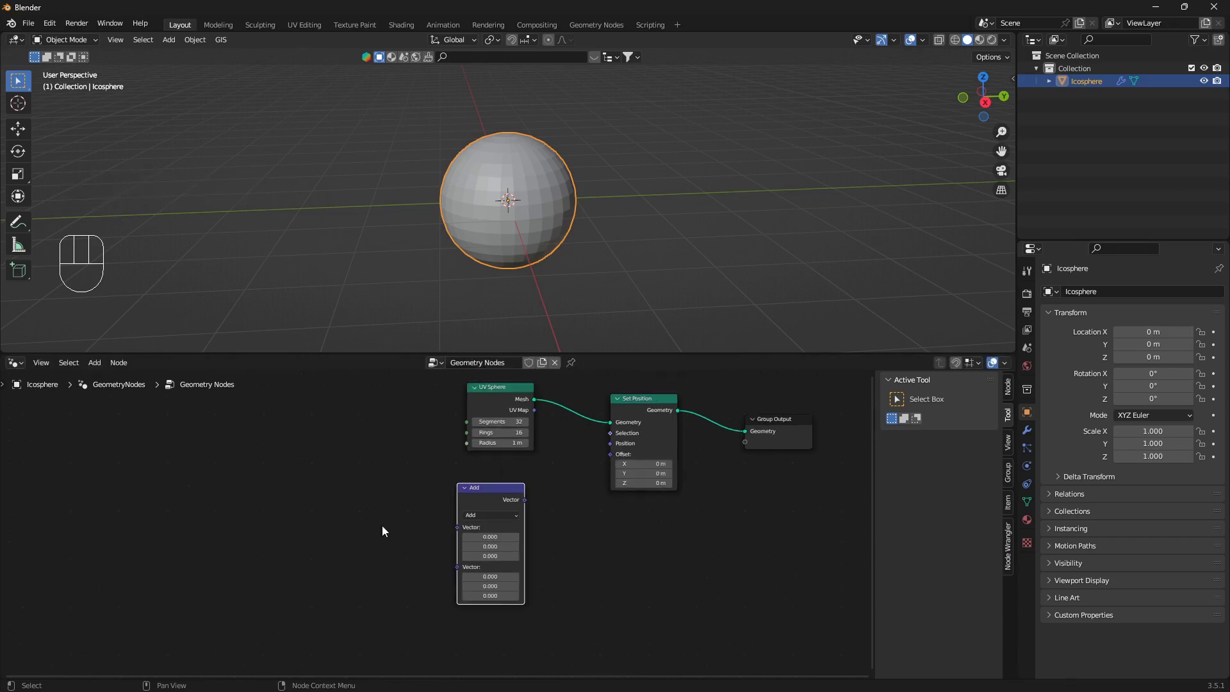
{"action": "middle_click_drag", "start_coordinate": [382, 525], "coordinate": [481, 503]}
Step: Add a Combine XYZ node and a Noise Texture node below and left of the Add node
{"action": "key", "text": "shift+a"}
{"action": "left_click", "coordinate": [446, 450]}
{"action": "type", "text": "comb"}
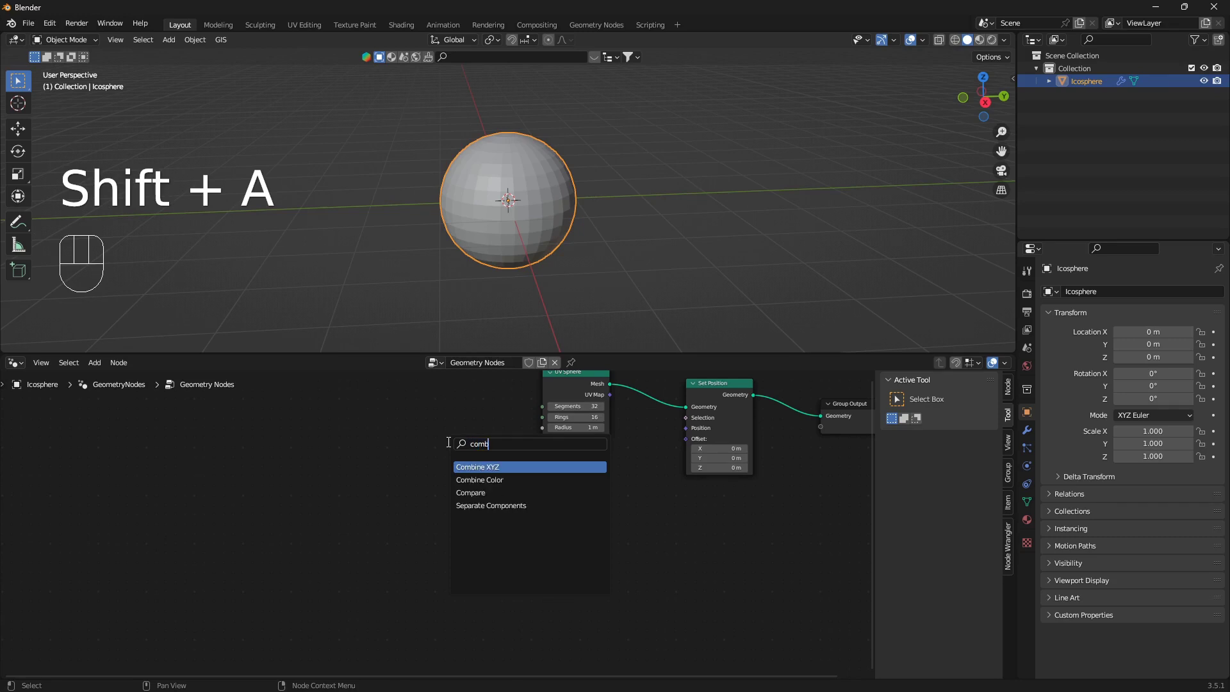
{"action": "key", "text": "Return"}
{"action": "left_click", "coordinate": [406, 495]}
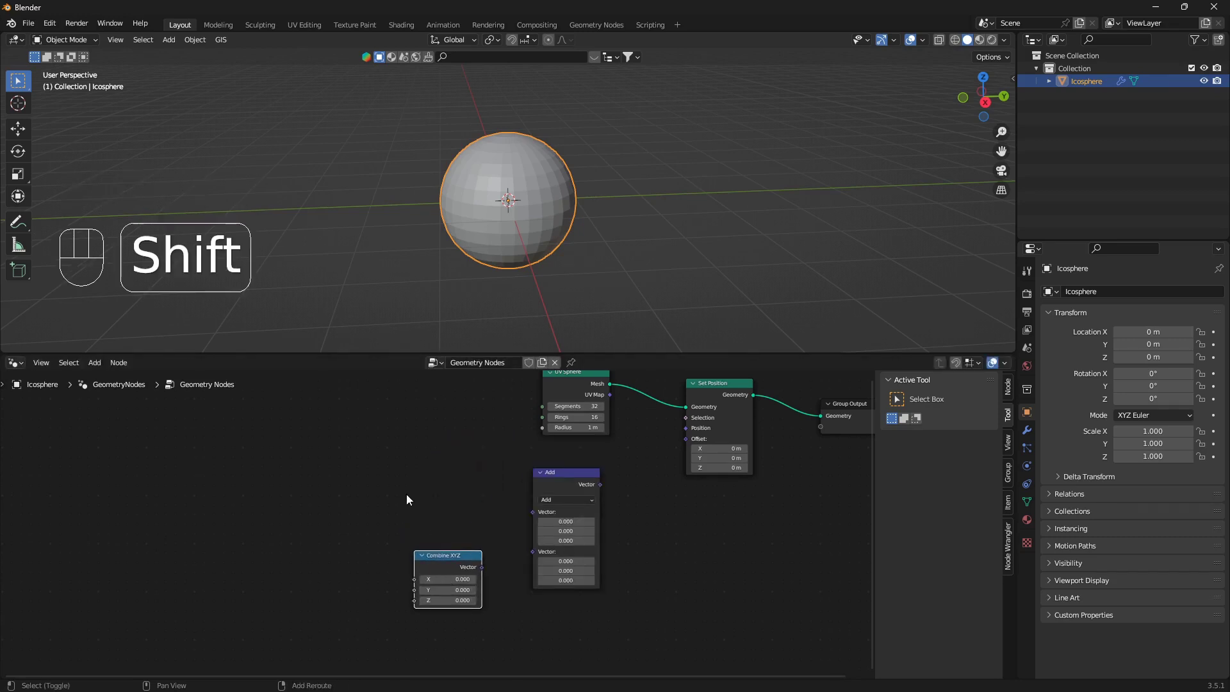
{"action": "key", "text": "shift+a"}
{"action": "left_click", "coordinate": [380, 430]}
{"action": "type", "text": "noice"}
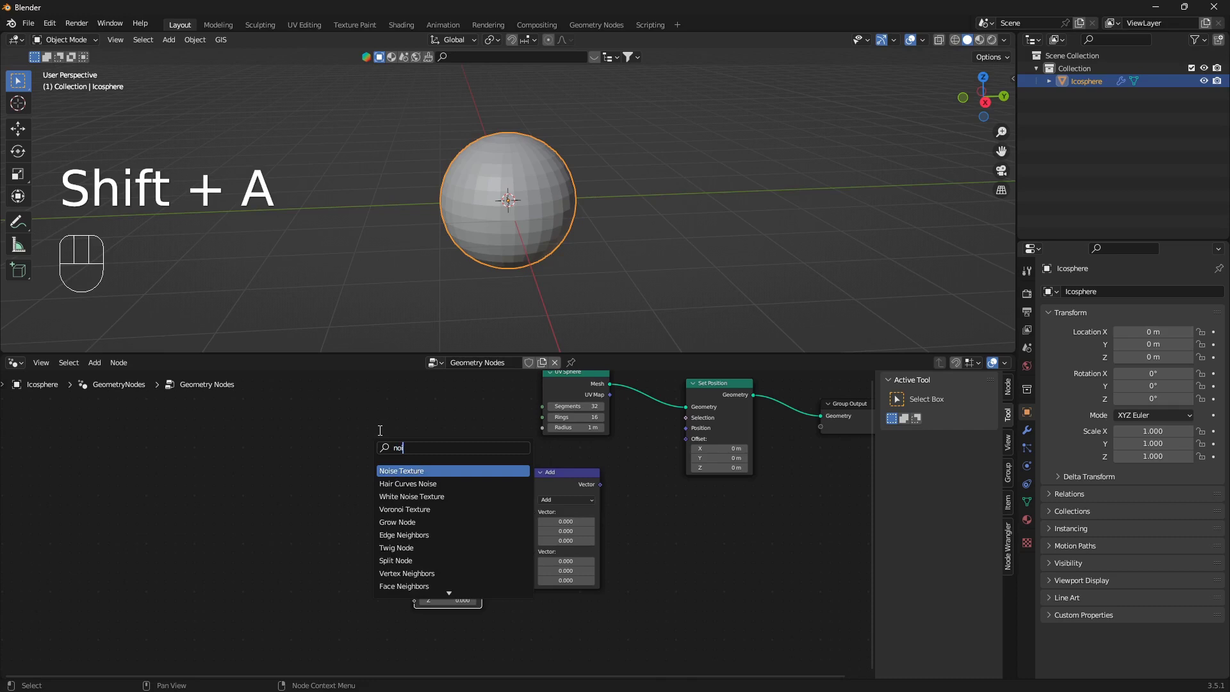
{"action": "left_click", "coordinate": [401, 471]}
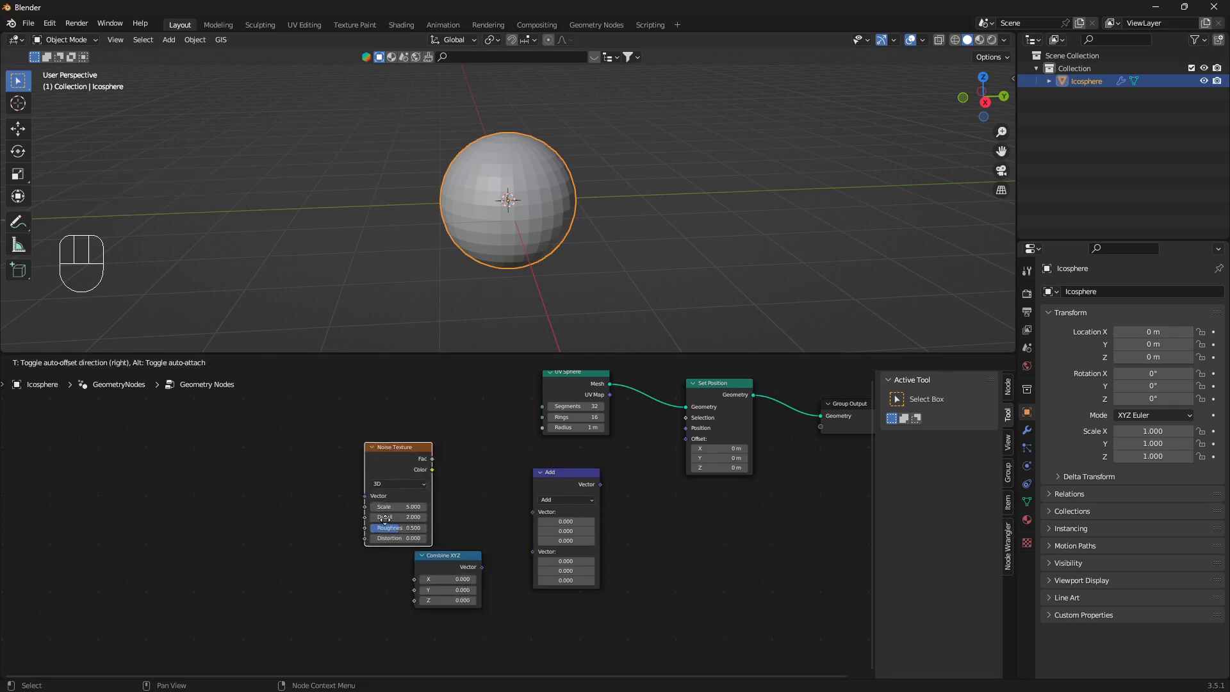
{"action": "left_click", "coordinate": [317, 590]}
{"action": "middle_click_drag", "start_coordinate": [378, 585], "coordinate": [351, 547]}
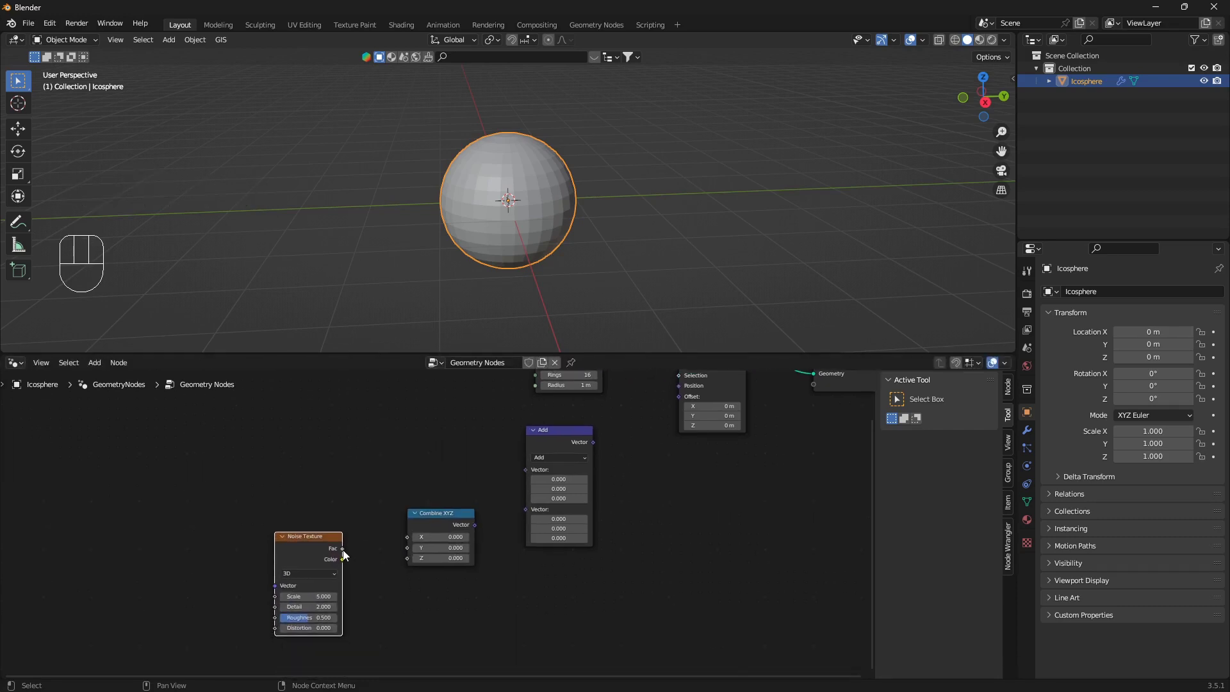
Step: Link Noise Fac to Combine XYZ Z, Combine XYZ into Add, and Add into Set Position's Position
{"action": "left_click_drag", "start_coordinate": [342, 549], "coordinate": [415, 560]}
{"action": "scroll", "coordinate": [478, 529], "scroll_direction": "up", "scroll_amount": 2}
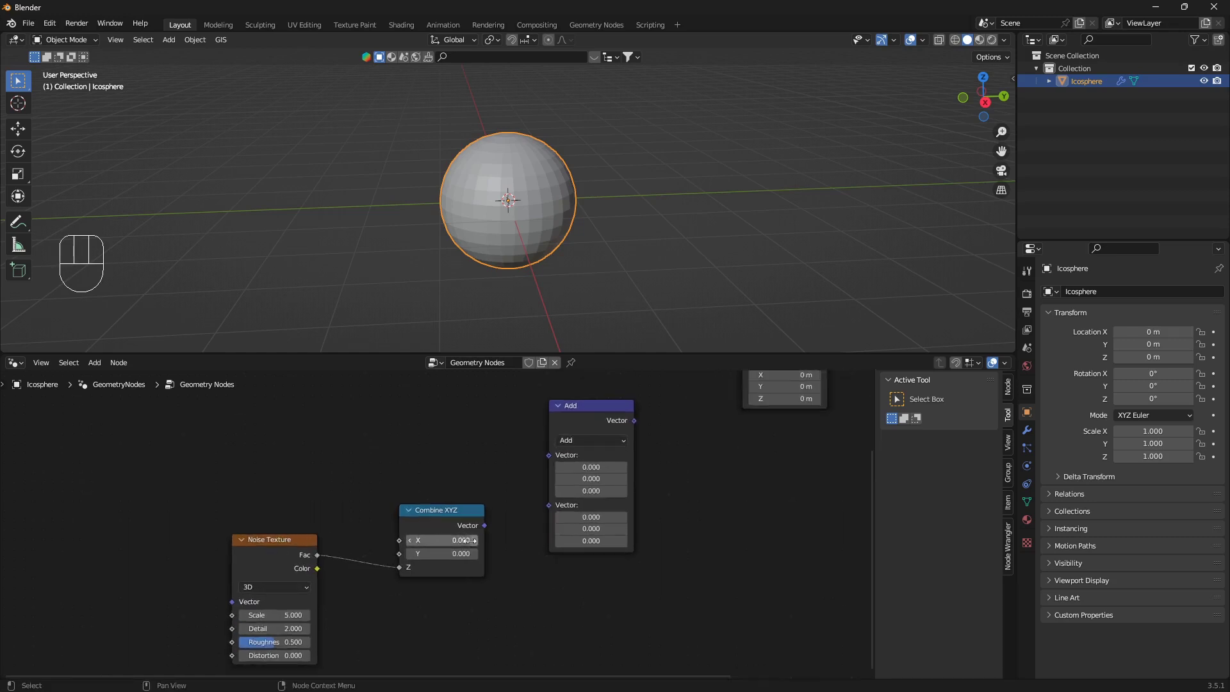
{"action": "left_click_drag", "start_coordinate": [489, 525], "coordinate": [558, 504]}
{"action": "middle_click_drag", "start_coordinate": [764, 447], "coordinate": [590, 609]}
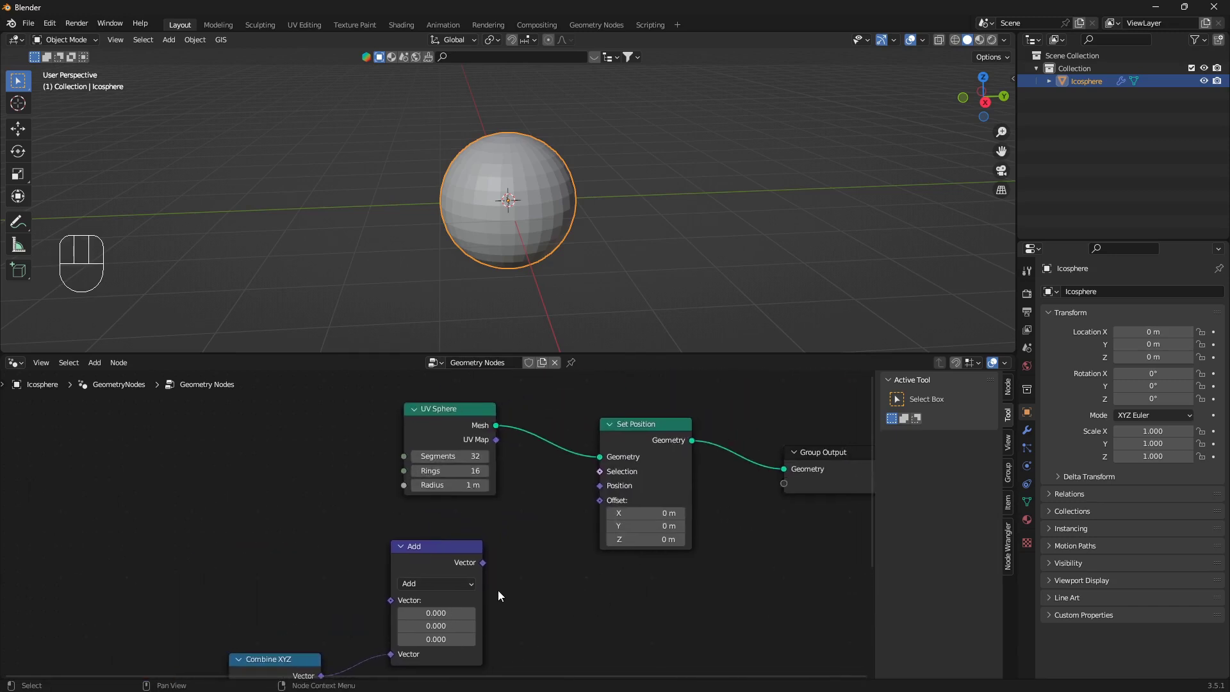
{"action": "left_click_drag", "start_coordinate": [487, 562], "coordinate": [600, 485]}
{"action": "scroll", "coordinate": [405, 576], "scroll_direction": "down", "scroll_amount": 2}
{"action": "middle_click_drag", "start_coordinate": [405, 576], "coordinate": [516, 552]}
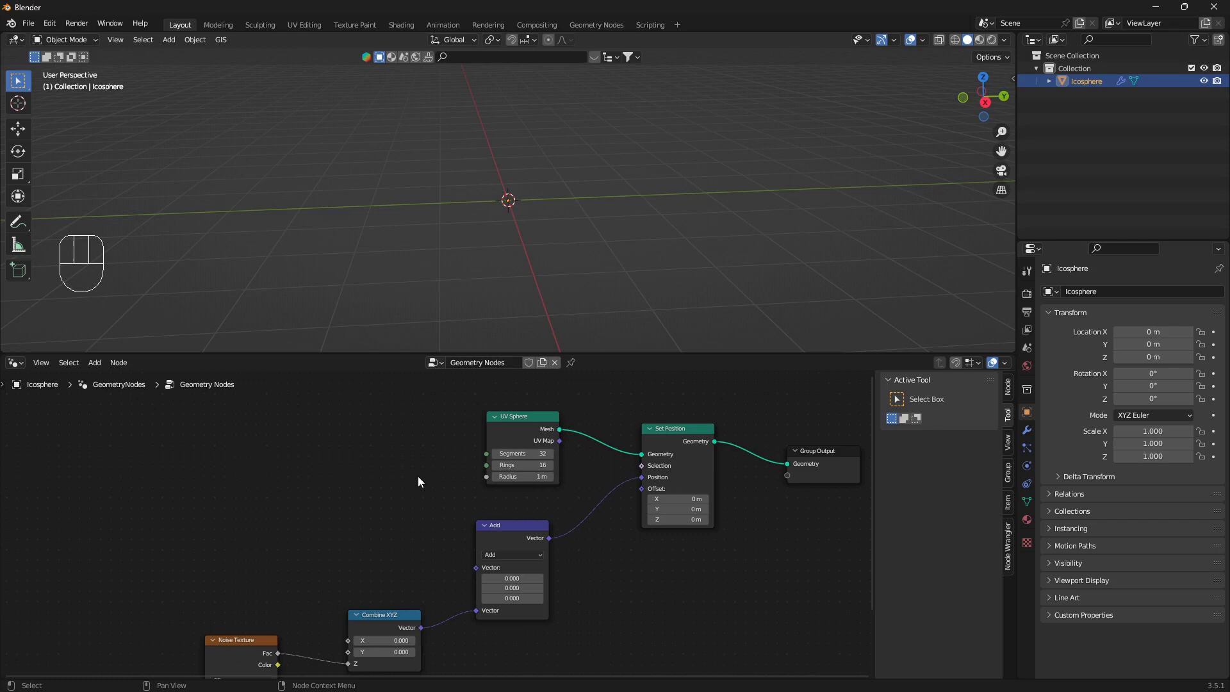
Step: Add a Position node and link it into the Add node's first Vector input
{"action": "key", "text": "shift+a"}
{"action": "left_click", "coordinate": [410, 446]}
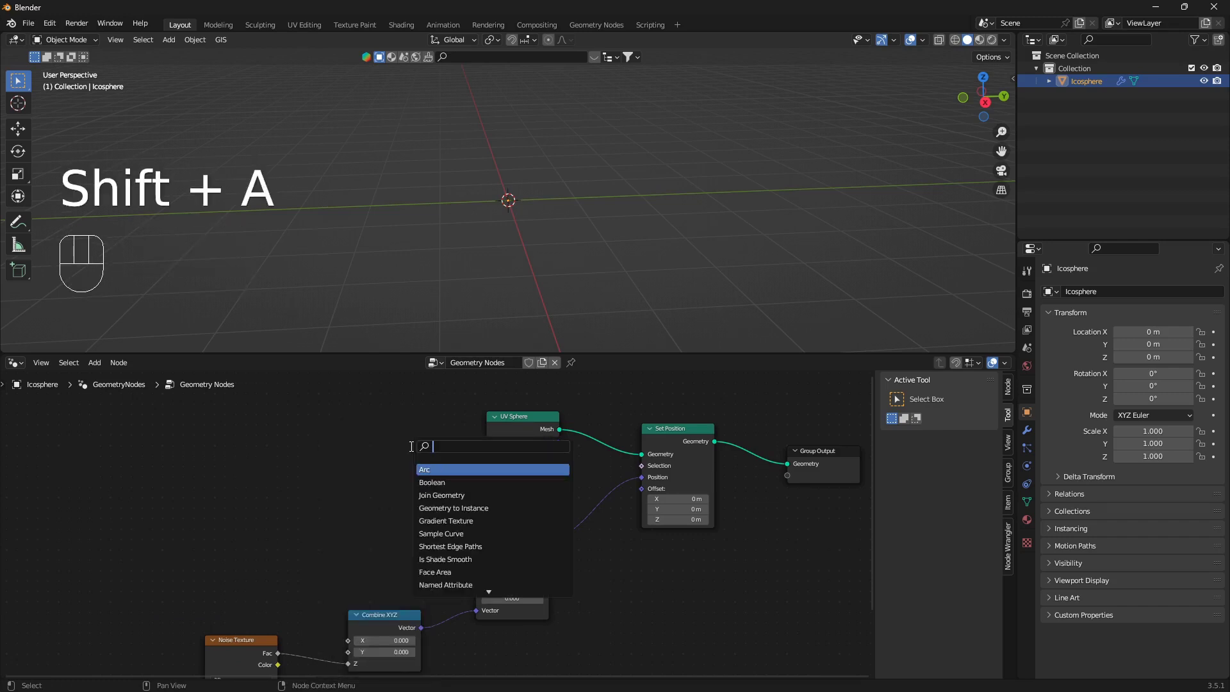
{"action": "type", "text": "pos"}
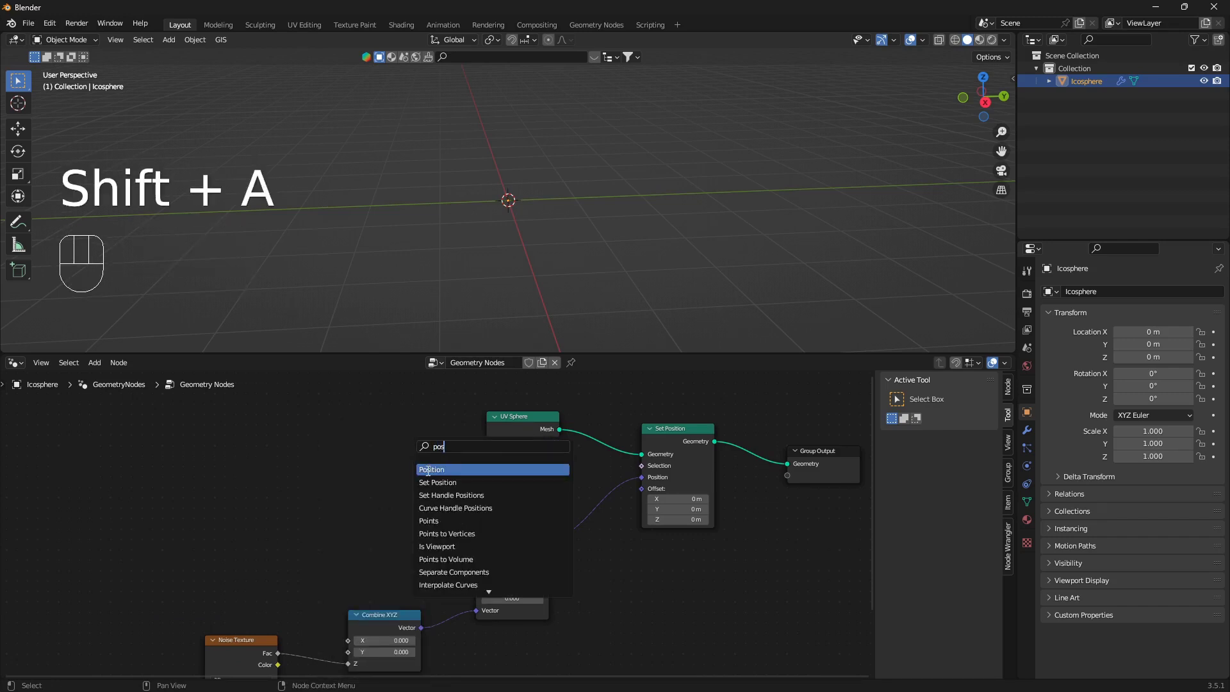
{"action": "left_click", "coordinate": [428, 471]}
{"action": "left_click", "coordinate": [280, 565]}
{"action": "left_click_drag", "start_coordinate": [338, 548], "coordinate": [477, 568]}
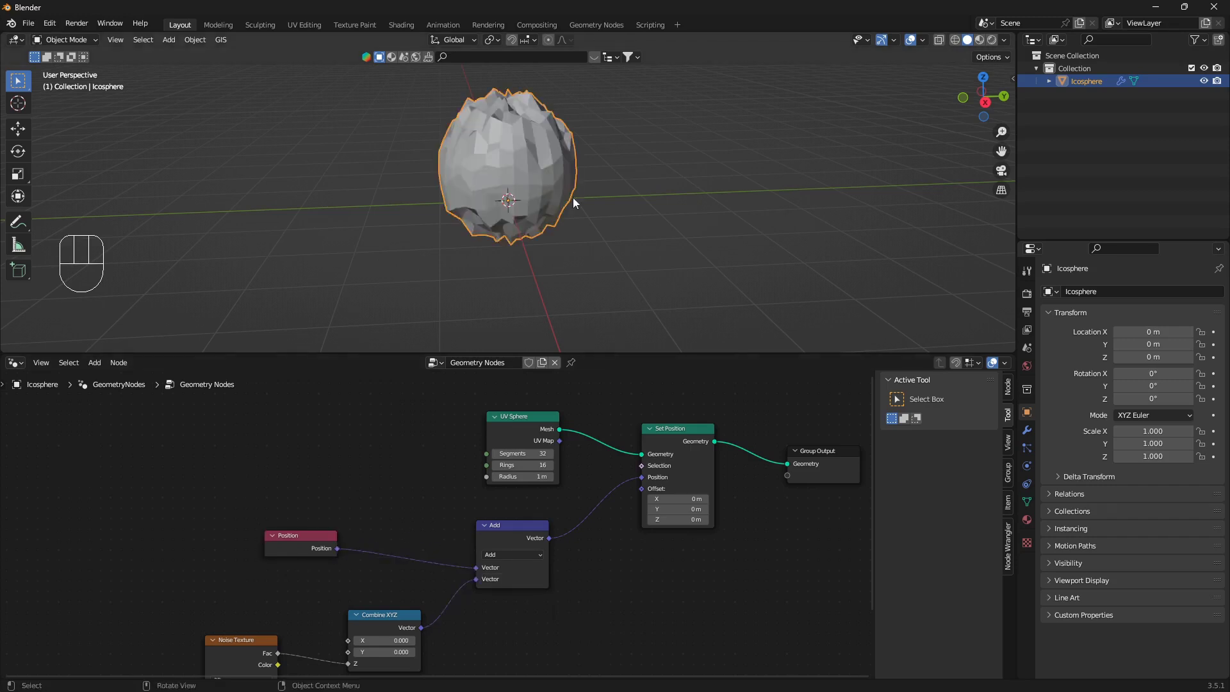
{"action": "scroll", "coordinate": [564, 200], "scroll_direction": "up", "scroll_amount": 2}
{"action": "middle_click_drag", "start_coordinate": [556, 202], "coordinate": [579, 178], "text": "shift"}
{"action": "key", "text": "alt+a"}
{"action": "scroll", "coordinate": [578, 183], "scroll_direction": "down", "scroll_amount": 1}
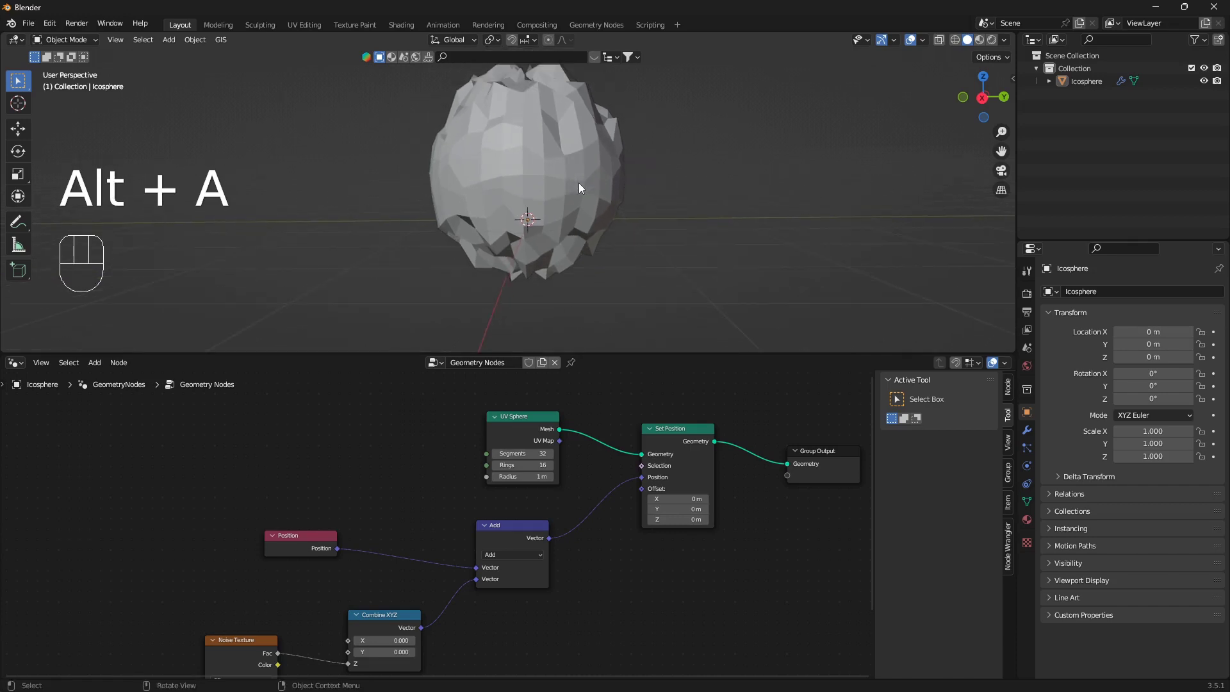
{"action": "key", "text": "shift+a"}
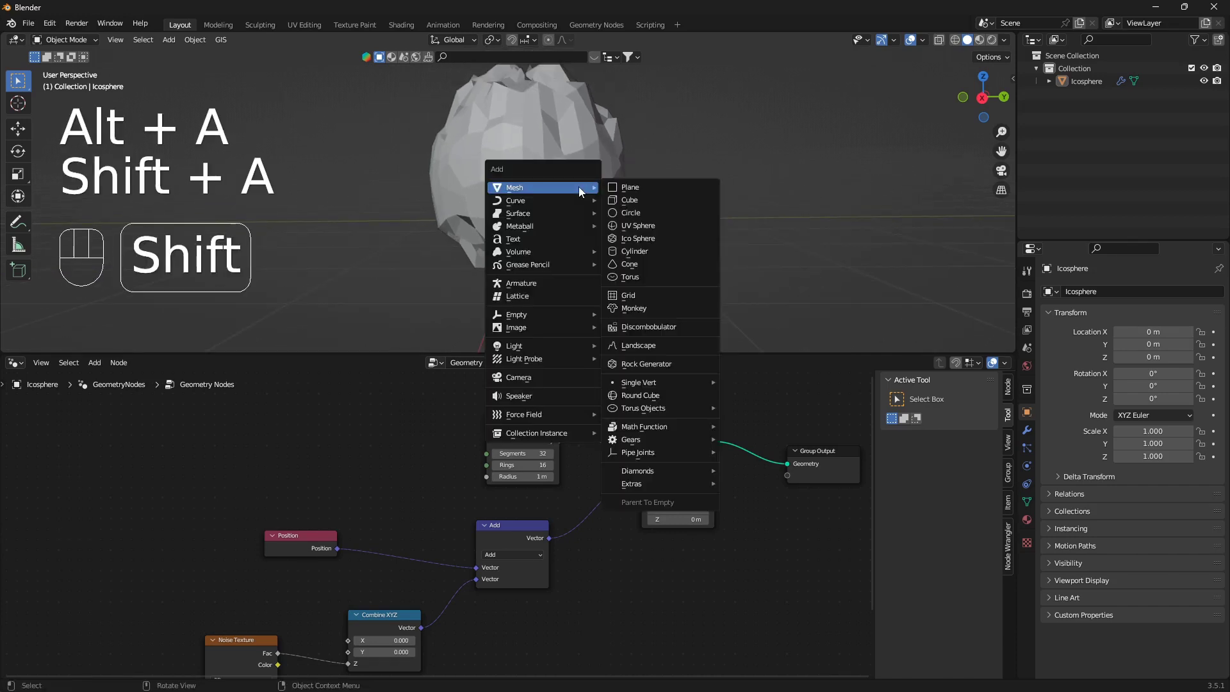
Step: Add a camera and reset its rotation to 0 on all three axes
{"action": "left_click", "coordinate": [548, 375]}
{"action": "key", "text": "n"}
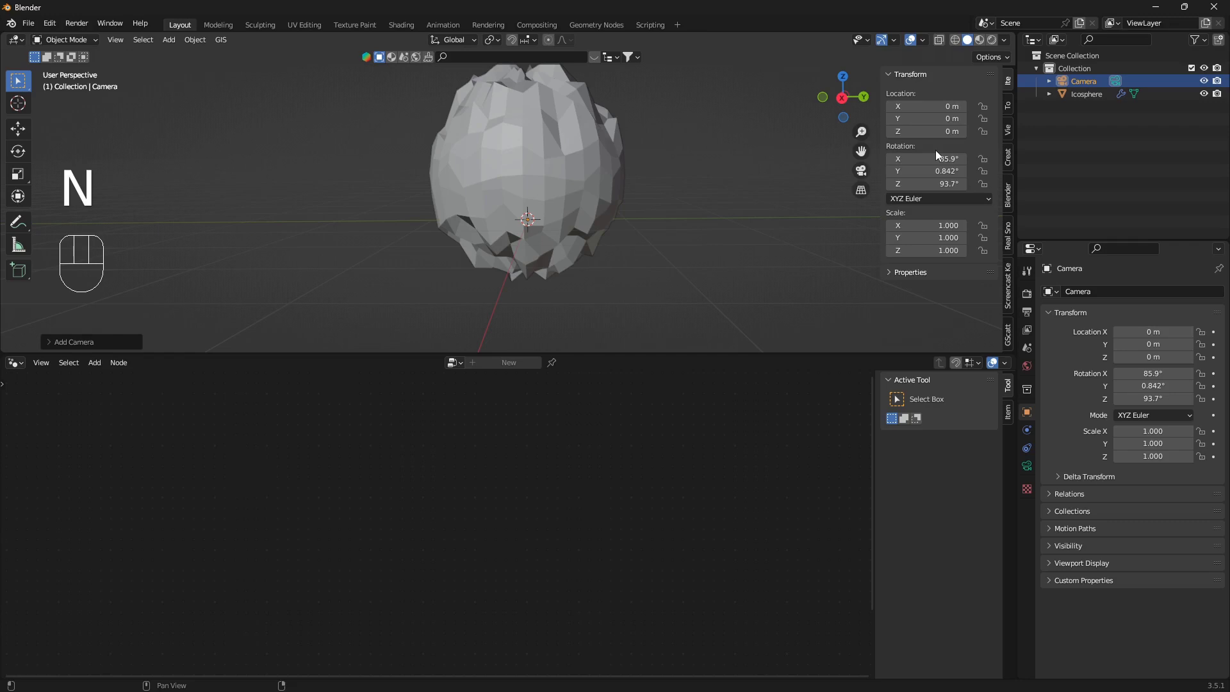
{"action": "mouse_move", "coordinate": [935, 158]}
{"action": "left_mouse_down"}
{"action": "mouse_move", "coordinate": [947, 168]}
{"action": "mouse_move", "coordinate": [932, 147]}
{"action": "left_mouse_up"}
{"action": "type", "text": "0"}
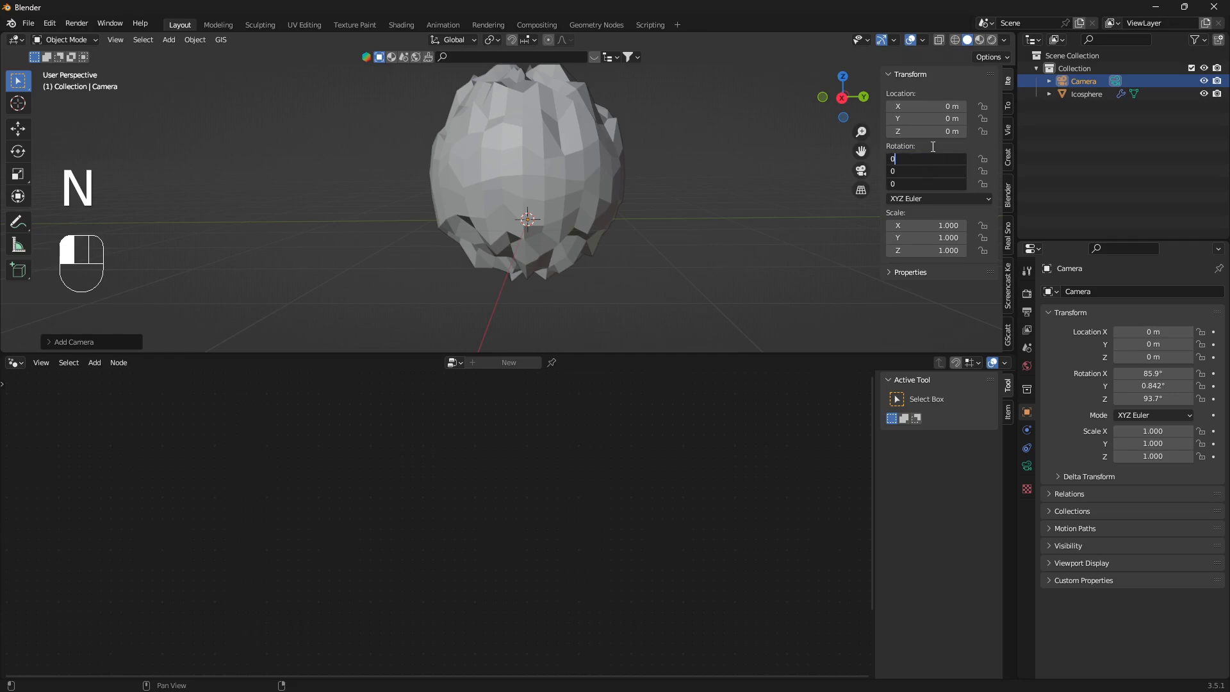
{"action": "key", "text": "Return"}
Step: Rotate the camera 90° on X and place it at Y −7.6041 m, Z 0.5938 m
{"action": "scroll", "coordinate": [704, 205], "scroll_direction": "down", "scroll_amount": 2}
{"action": "type", "text": "r"}
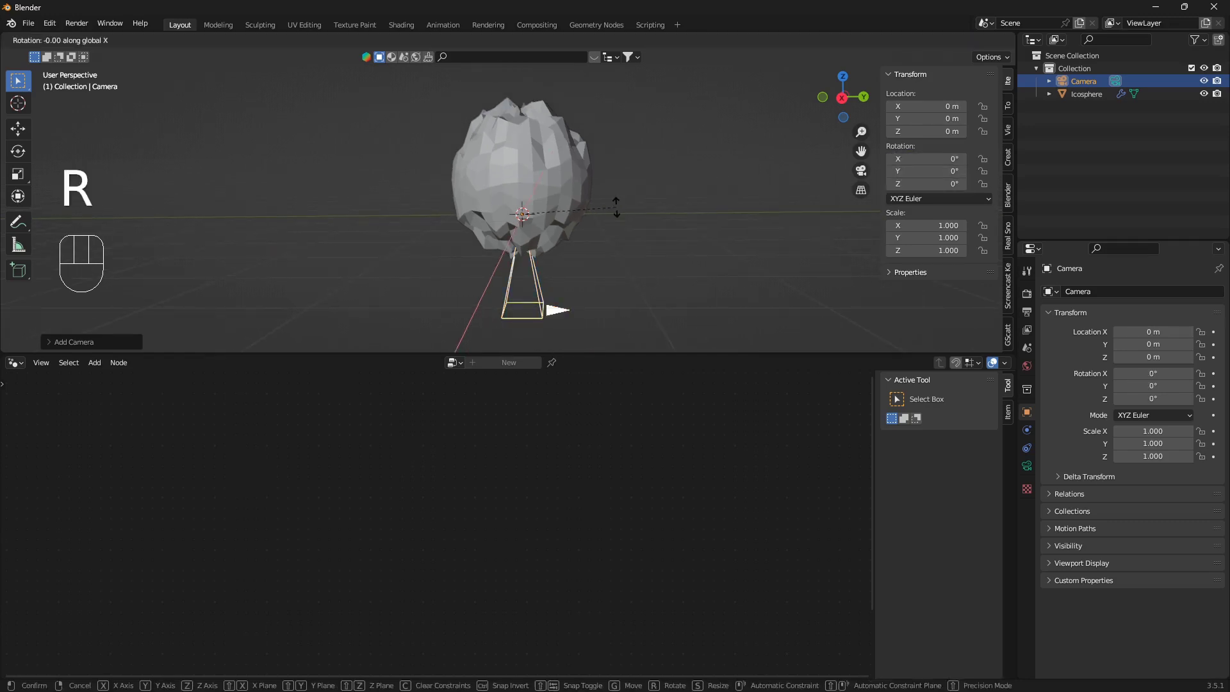
{"action": "type", "text": "x90g"}
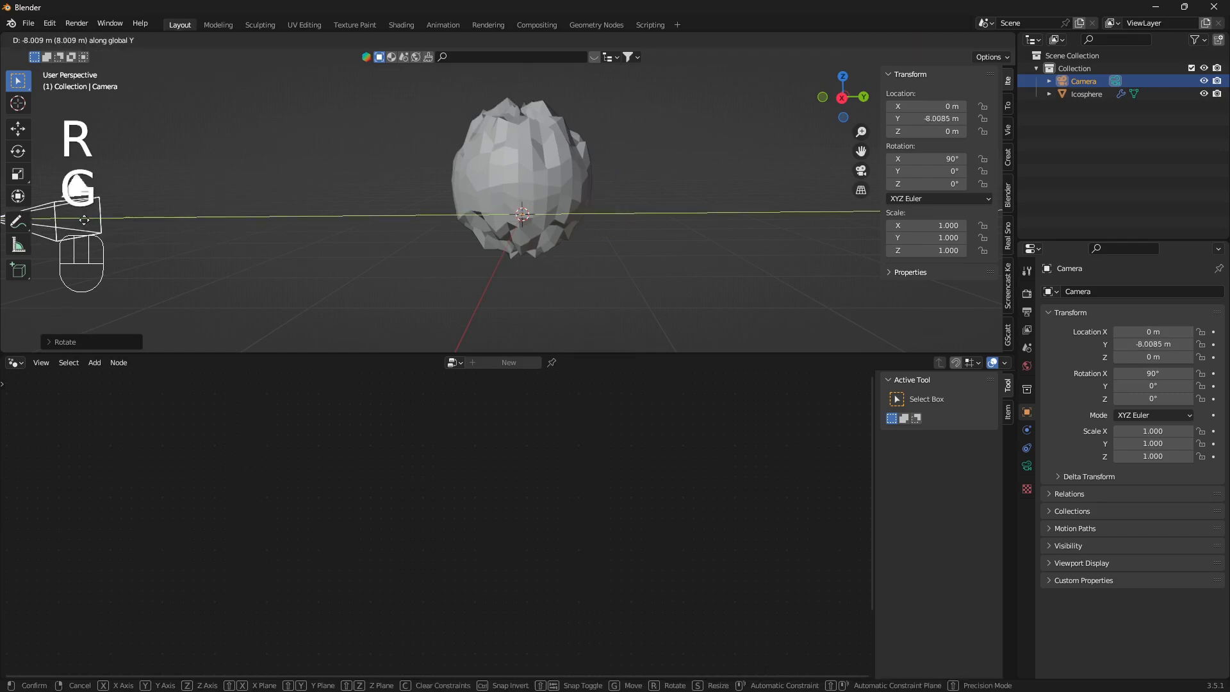
{"action": "left_click", "coordinate": [102, 145]}
{"action": "key", "text": "KP_0"}
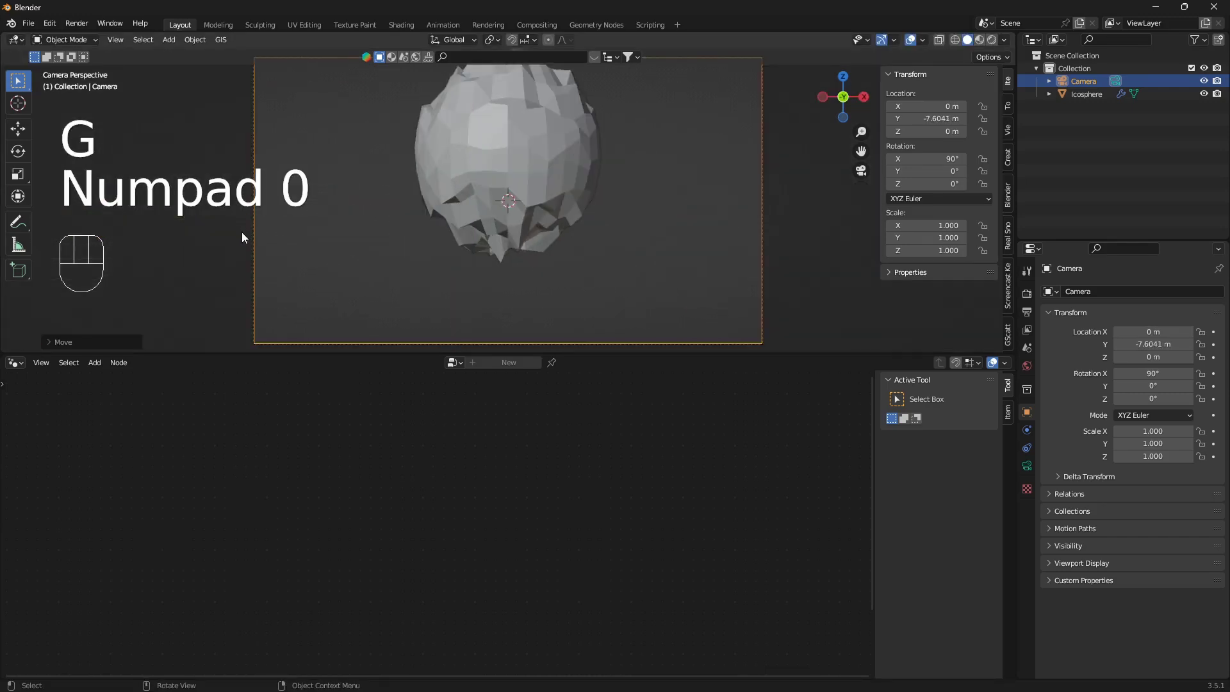
{"action": "key", "text": "g"}
{"action": "left_click", "coordinate": [272, 162]}
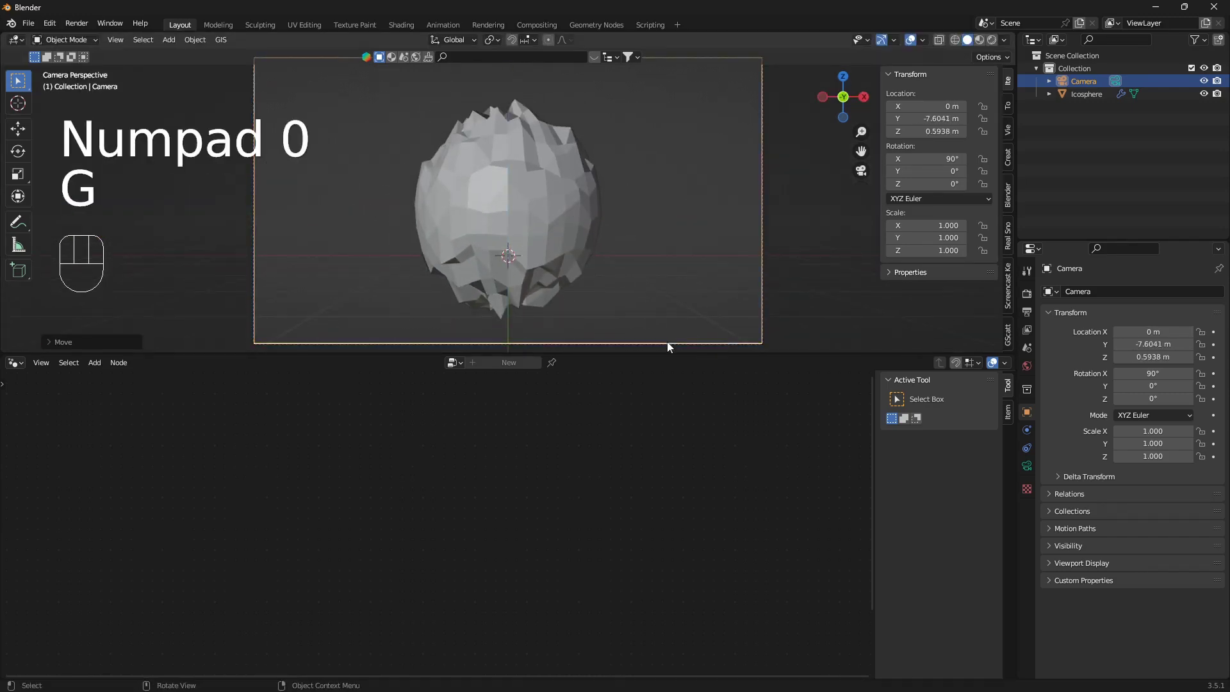
{"action": "left_click_drag", "start_coordinate": [653, 353], "coordinate": [651, 472]}
Step: Enable Ambient Occlusion in the Render settings and bring up the World background colour picker
{"action": "left_click", "coordinate": [1026, 293]}
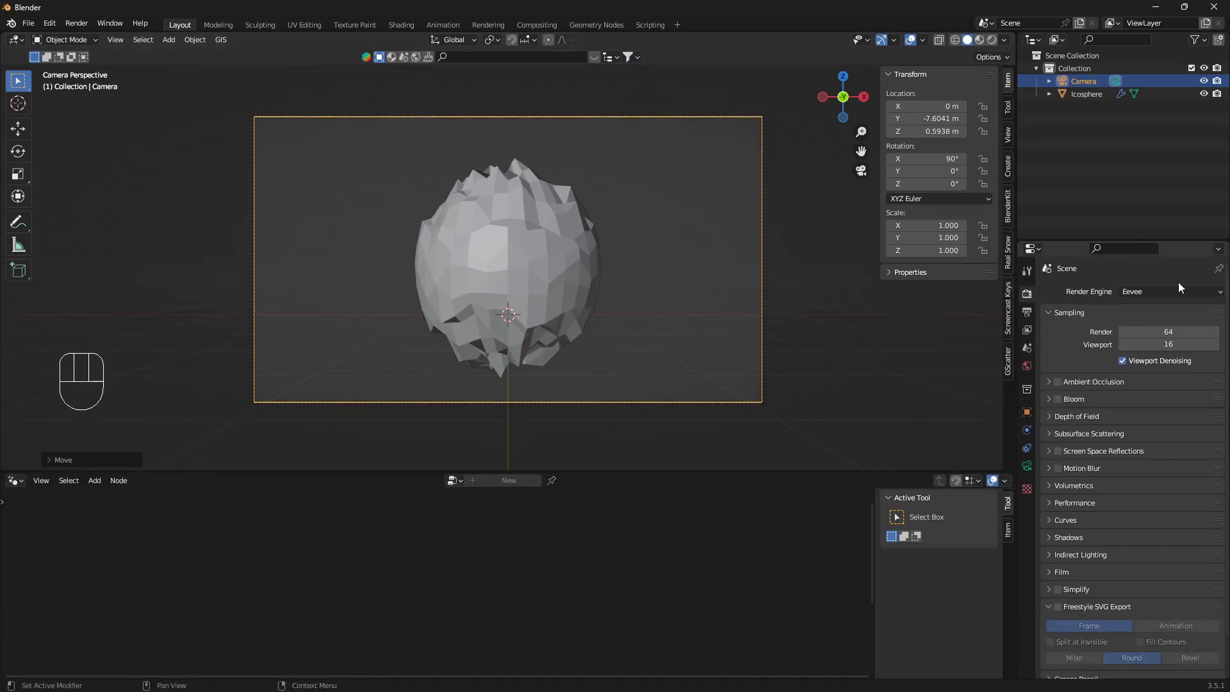
{"action": "left_click", "coordinate": [1057, 382]}
{"action": "left_click", "coordinate": [1027, 365]}
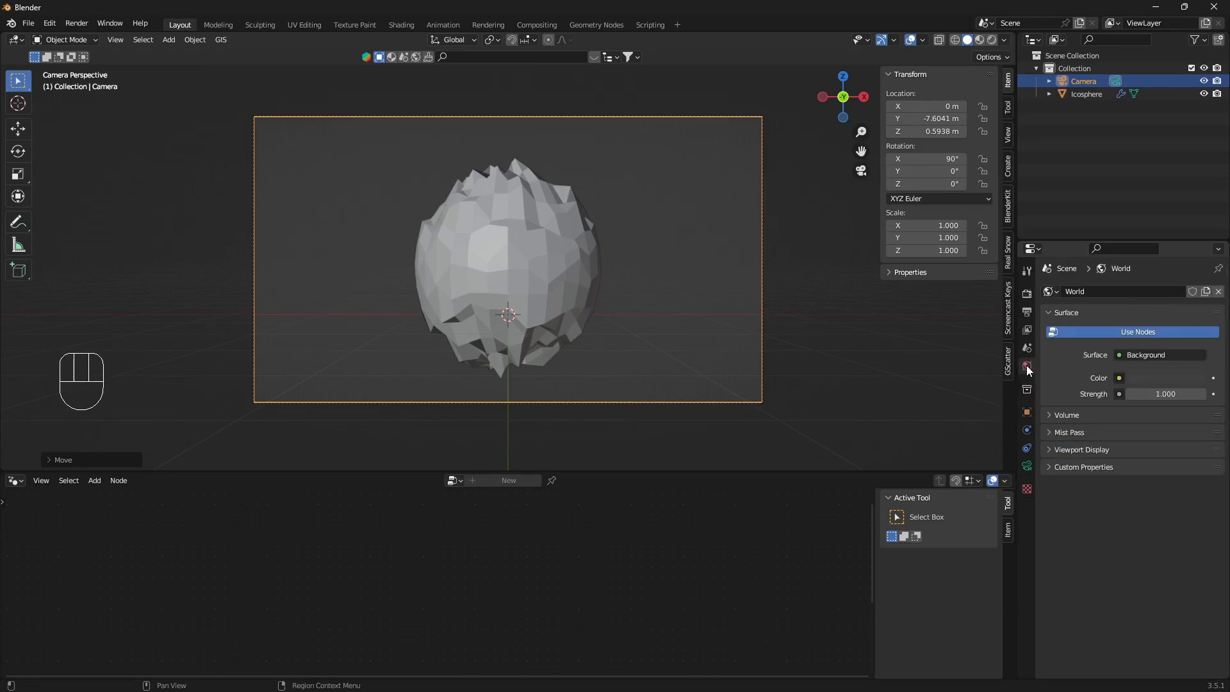
{"action": "left_click", "coordinate": [1159, 379]}
Step: Make the world background black and add a Sun light
{"action": "left_click_drag", "start_coordinate": [1195, 274], "coordinate": [1195, 289]}
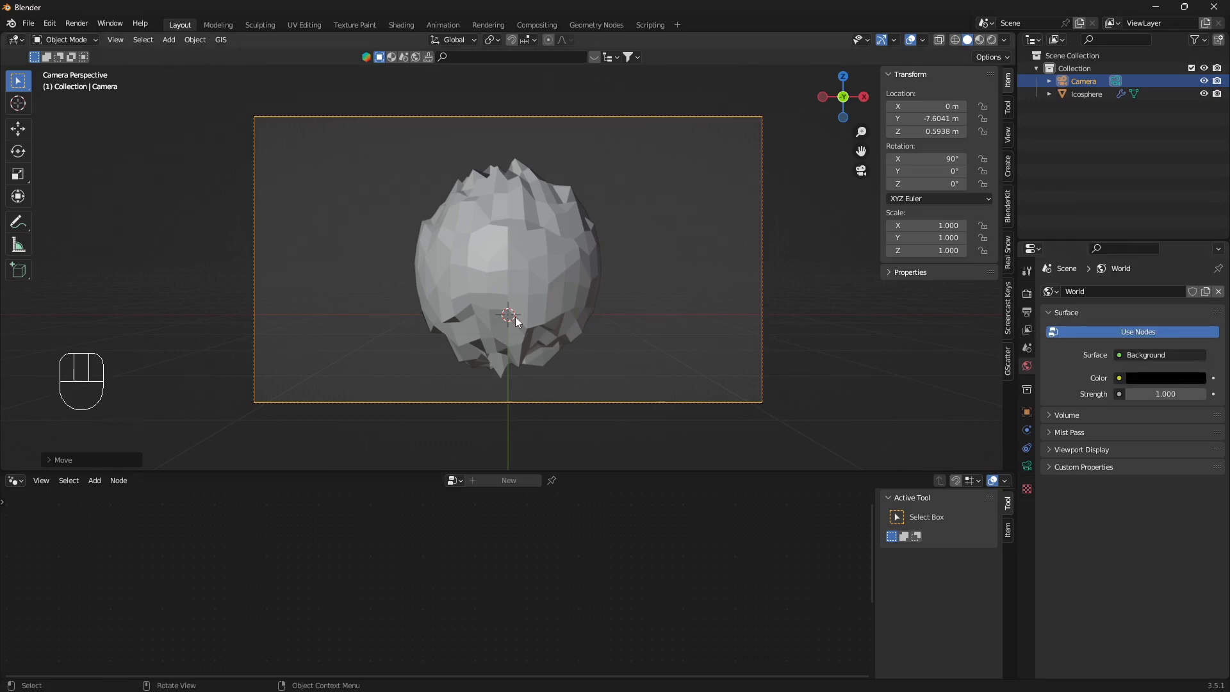
{"action": "key", "text": "shift+a"}
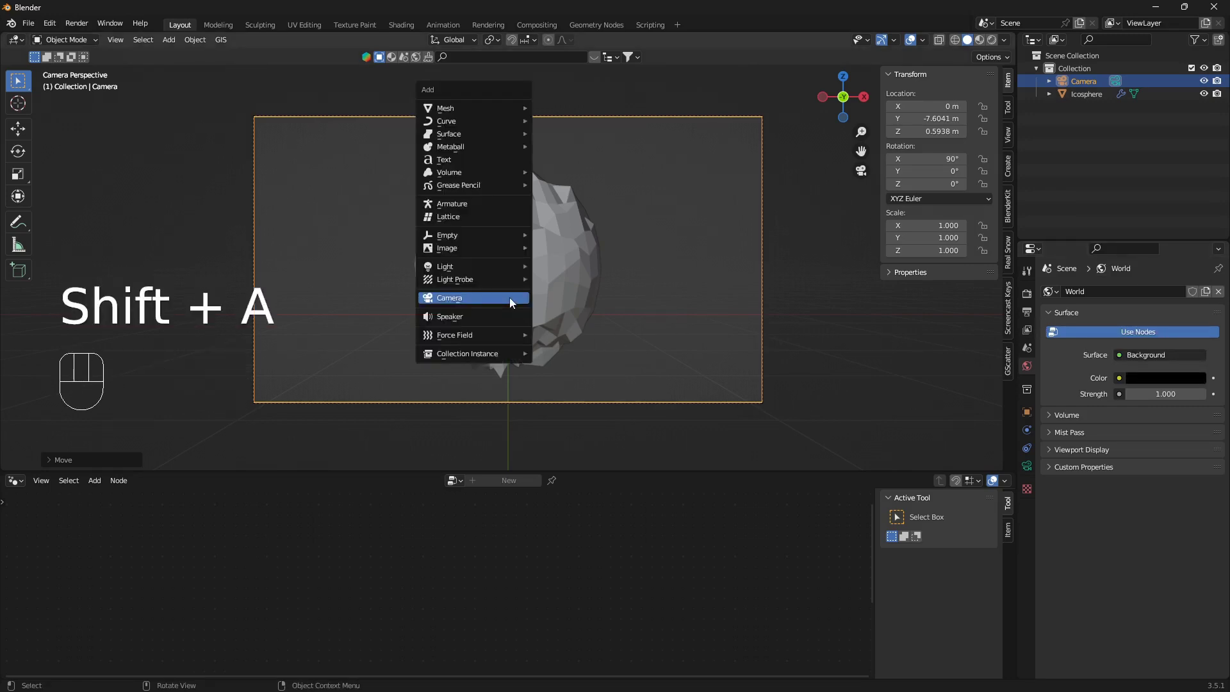
{"action": "mouse_move", "coordinate": [488, 264]}
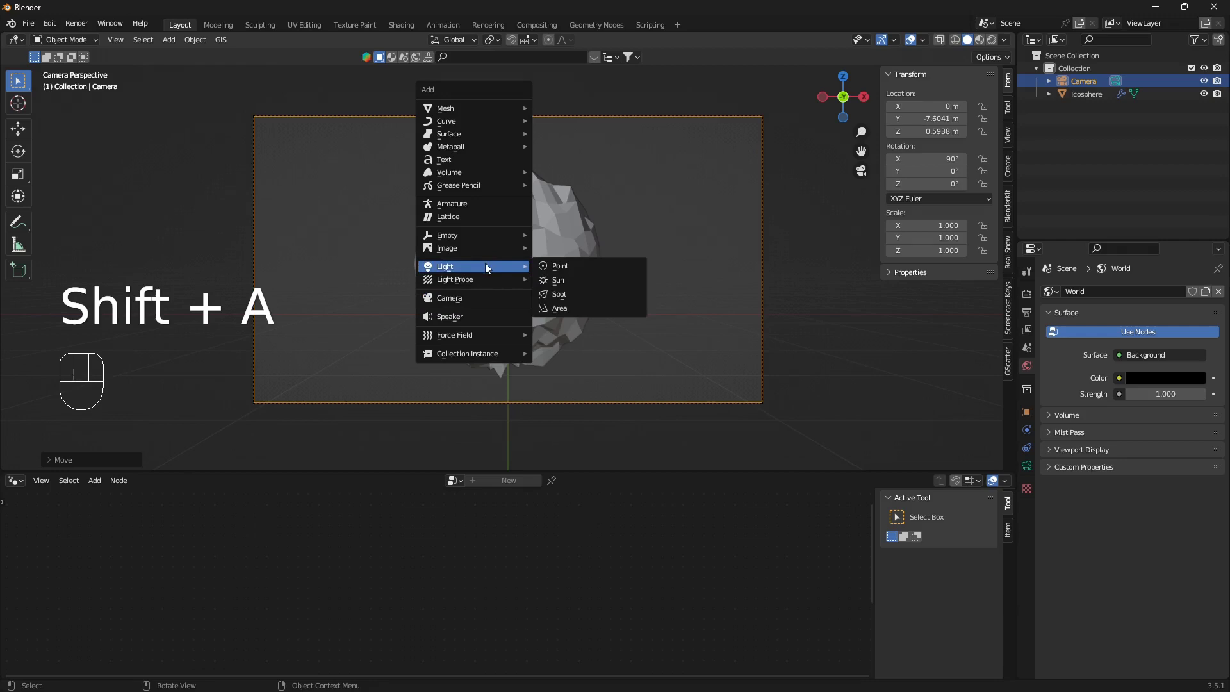
{"action": "left_click", "coordinate": [573, 279]}
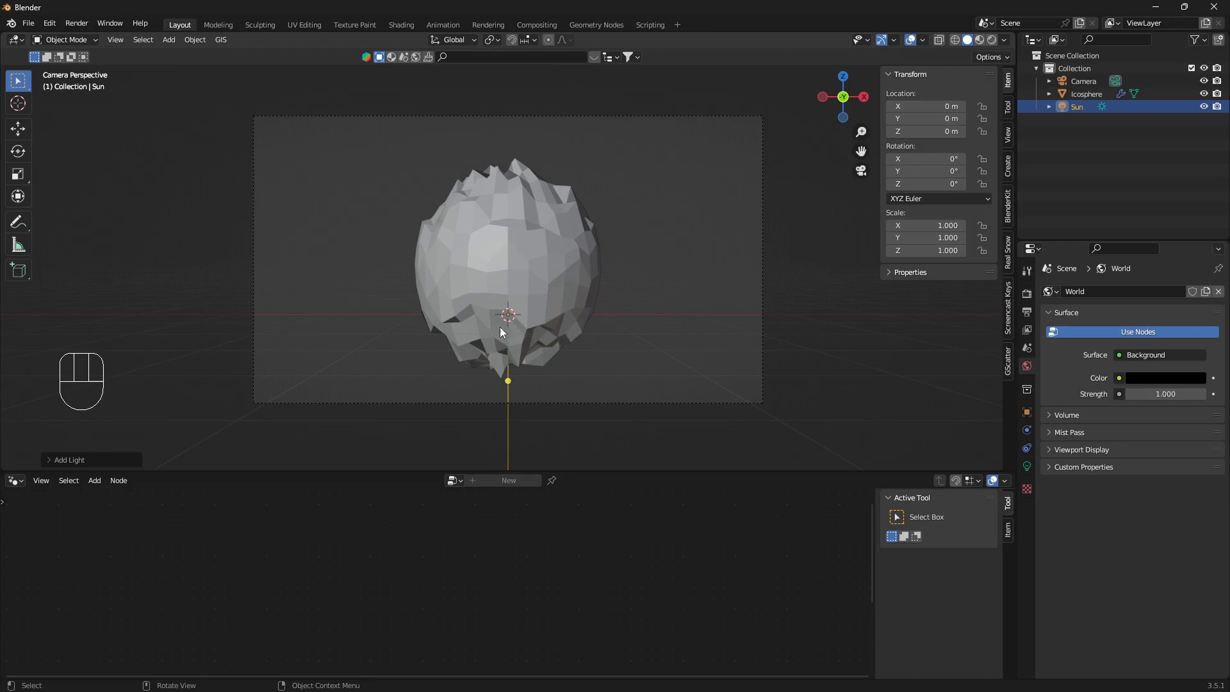
Step: Set the Sun's strength to 5 and preview the scene in Rendered shading
{"action": "left_click", "coordinate": [1027, 466]}
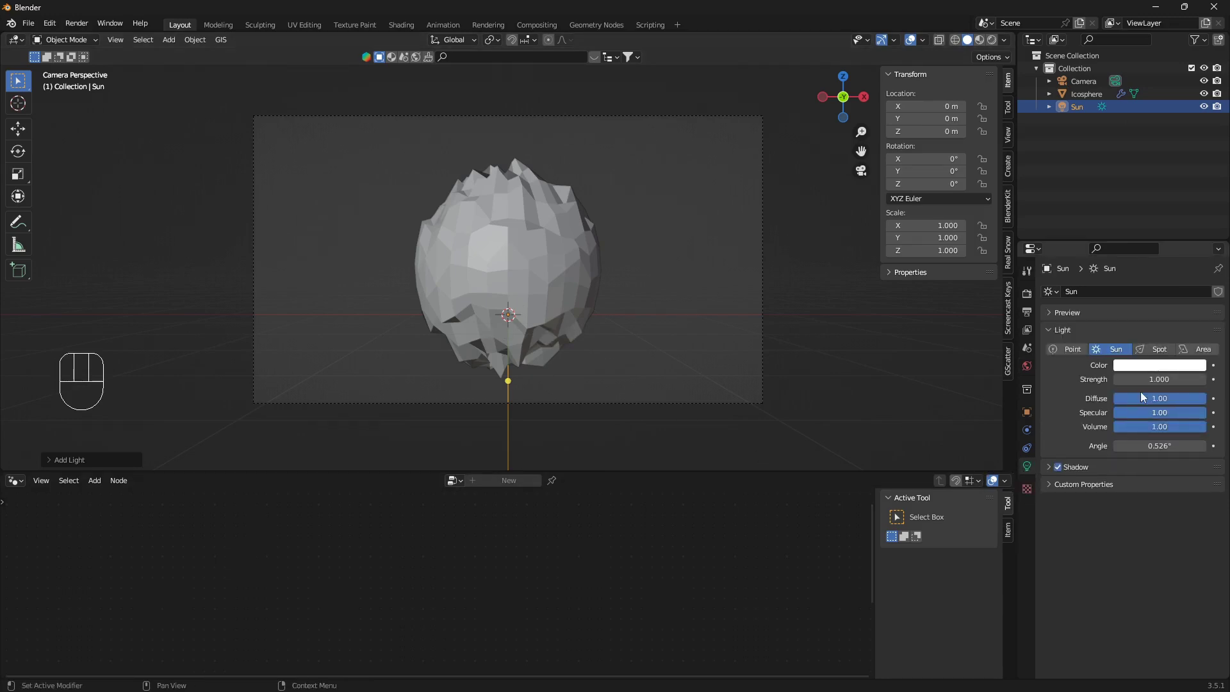
{"action": "left_click", "coordinate": [1162, 379]}
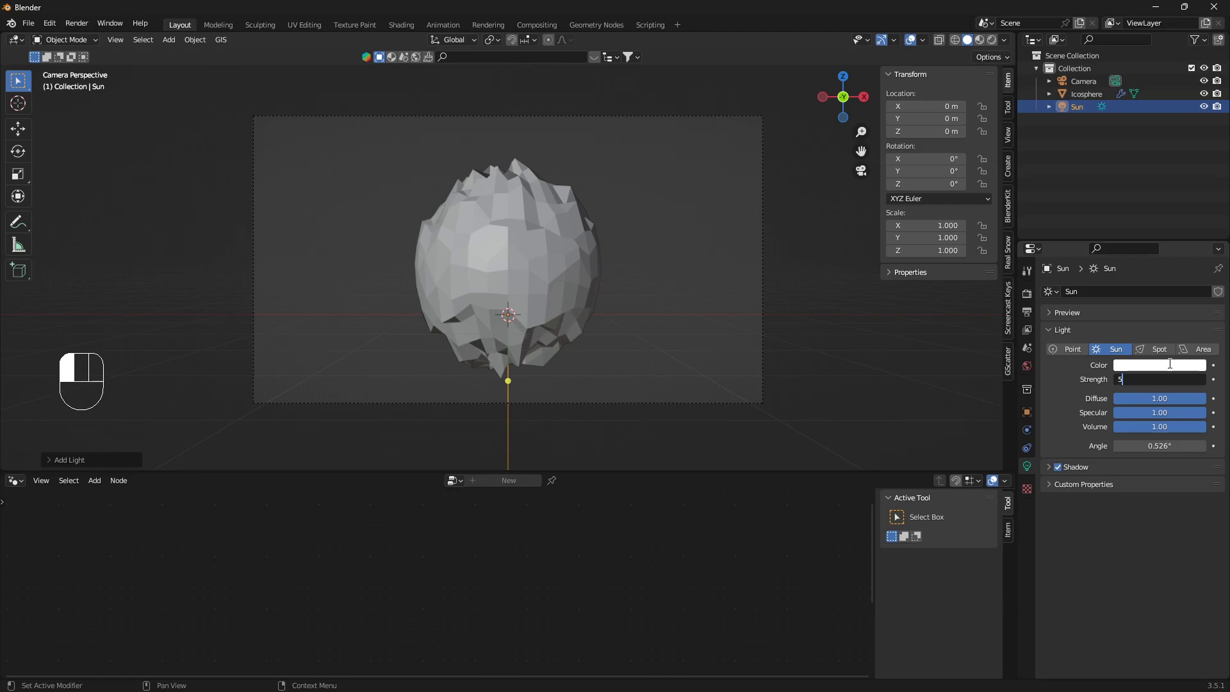
{"action": "key", "text": "Return"}
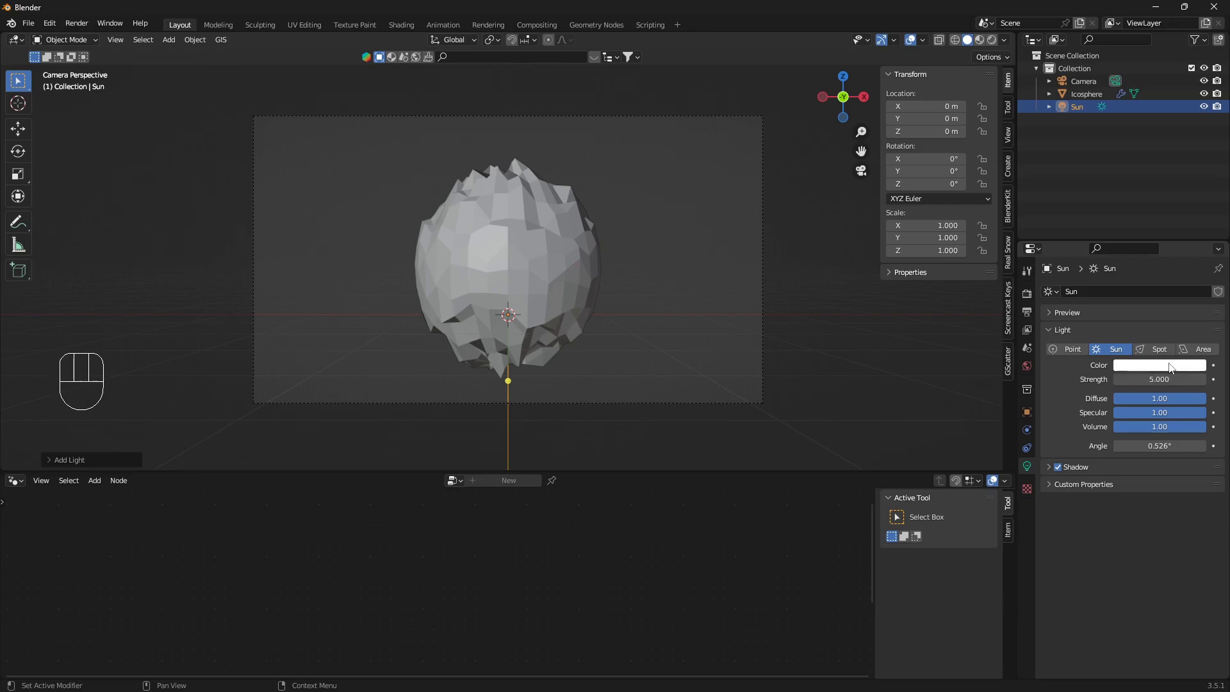
{"action": "left_click", "coordinate": [991, 40]}
{"action": "scroll", "coordinate": [666, 293], "scroll_direction": "up", "scroll_amount": 2}
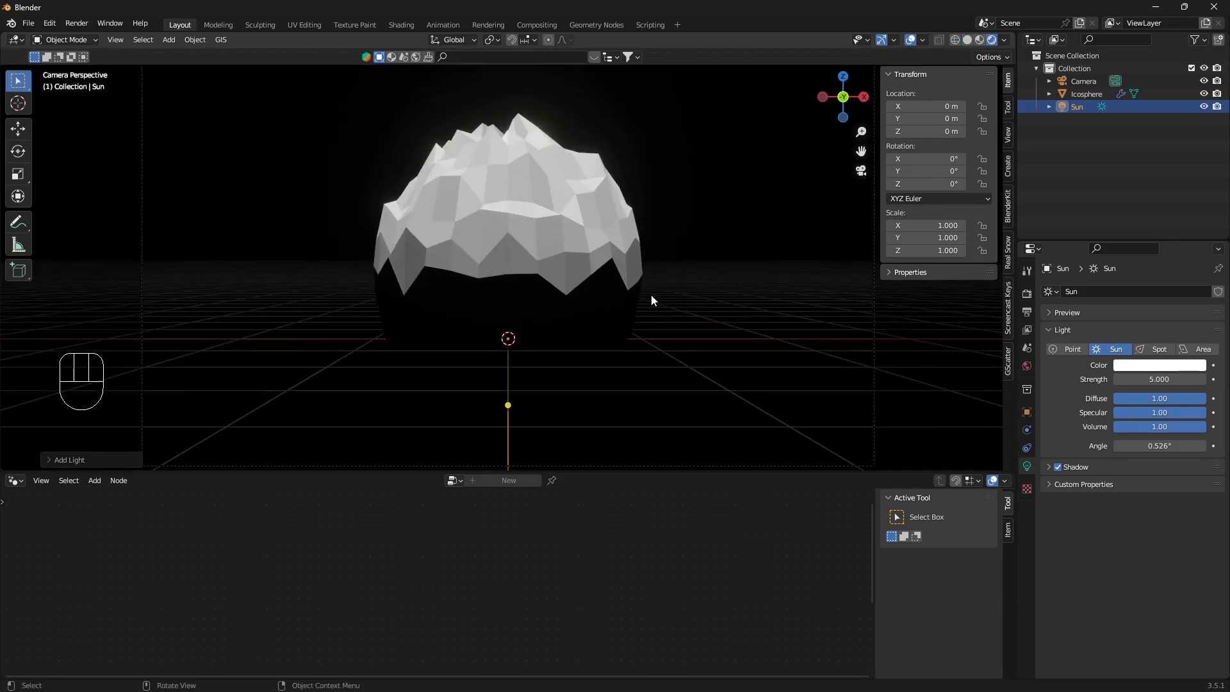
Step: Set the UV Sphere node's Segments and Rings both to 300
{"action": "left_click", "coordinate": [507, 251]}
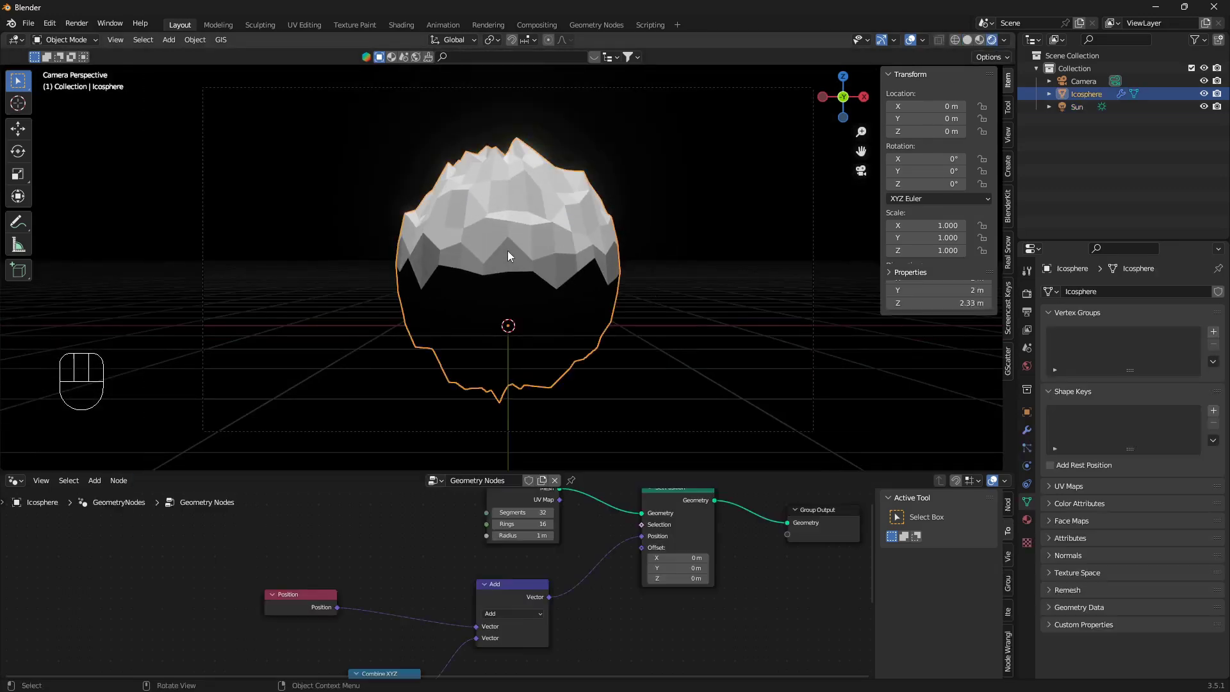
{"action": "middle_click_drag", "start_coordinate": [605, 606], "coordinate": [454, 667]}
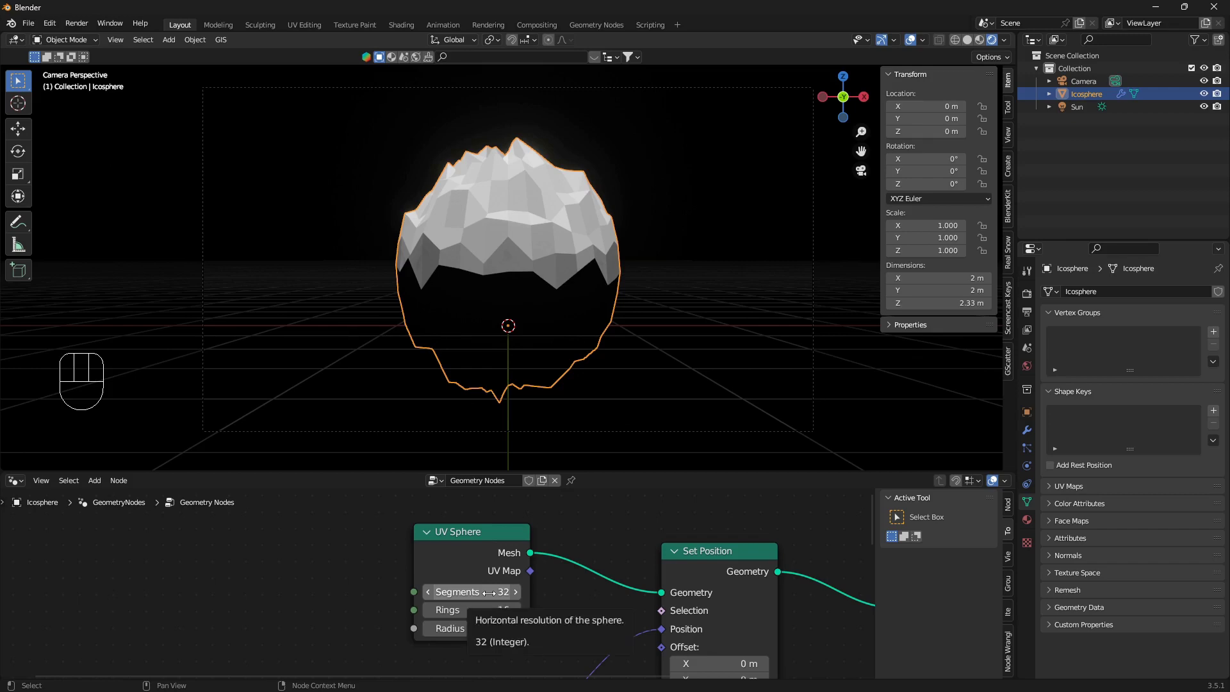
{"action": "left_click", "coordinate": [488, 592]}
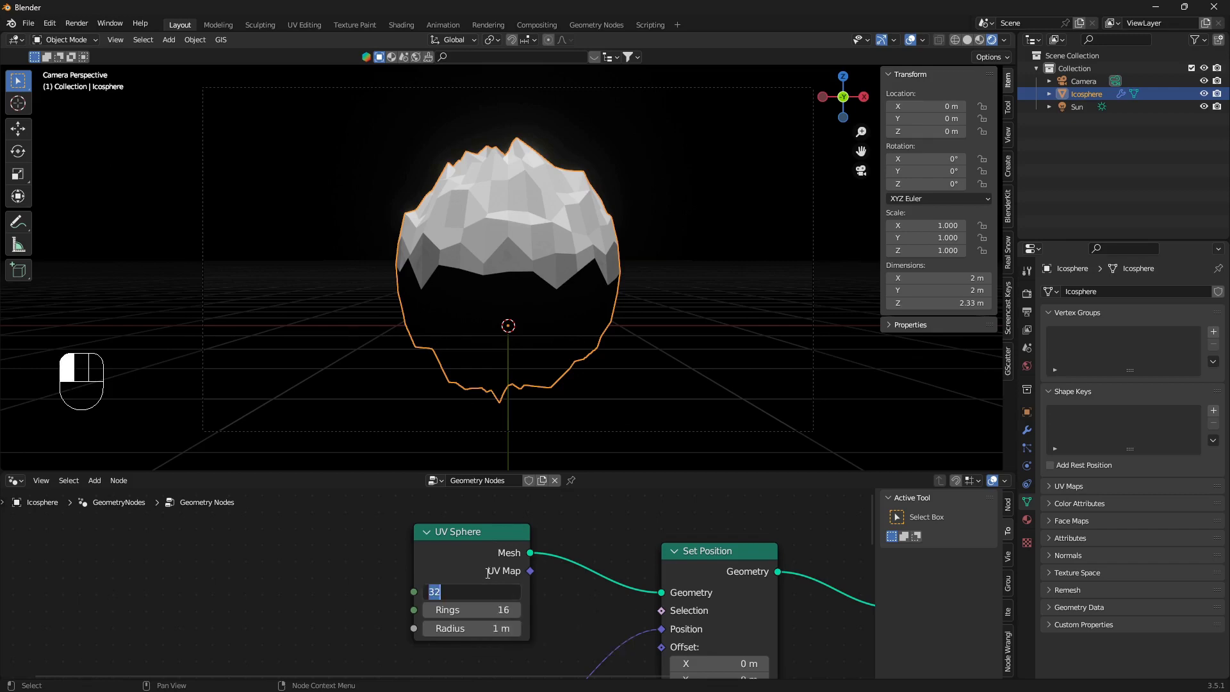
{"action": "key", "text": "Return"}
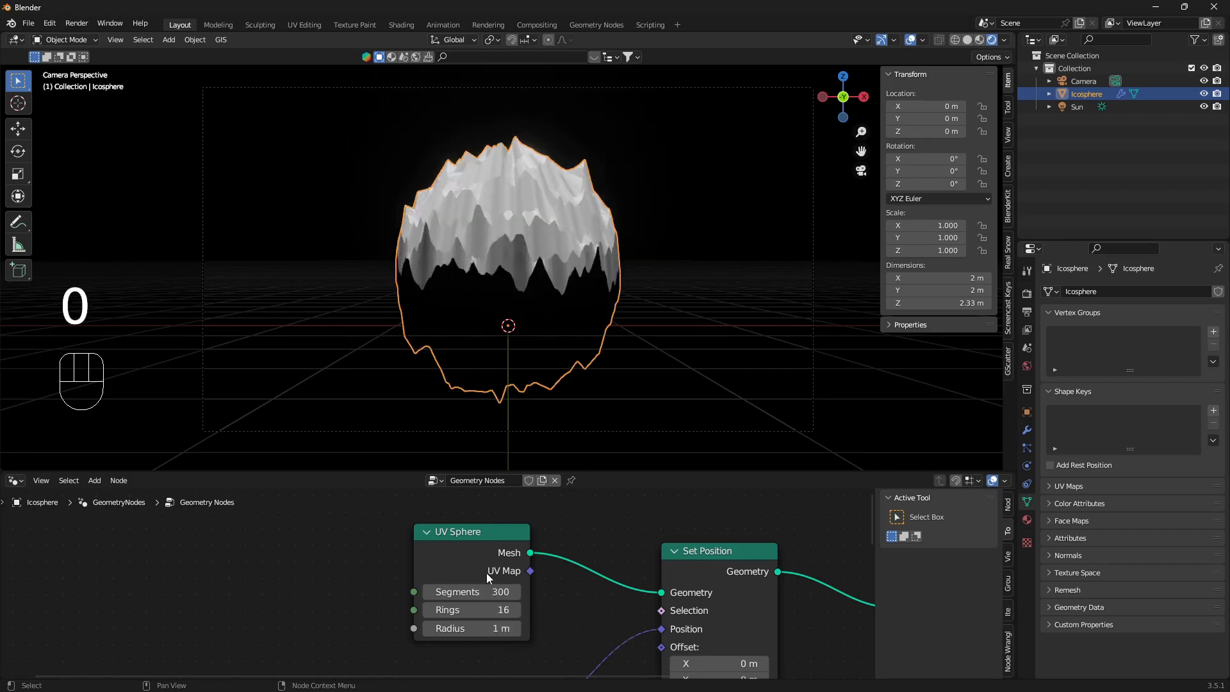
{"action": "key", "text": "BackSpace"}
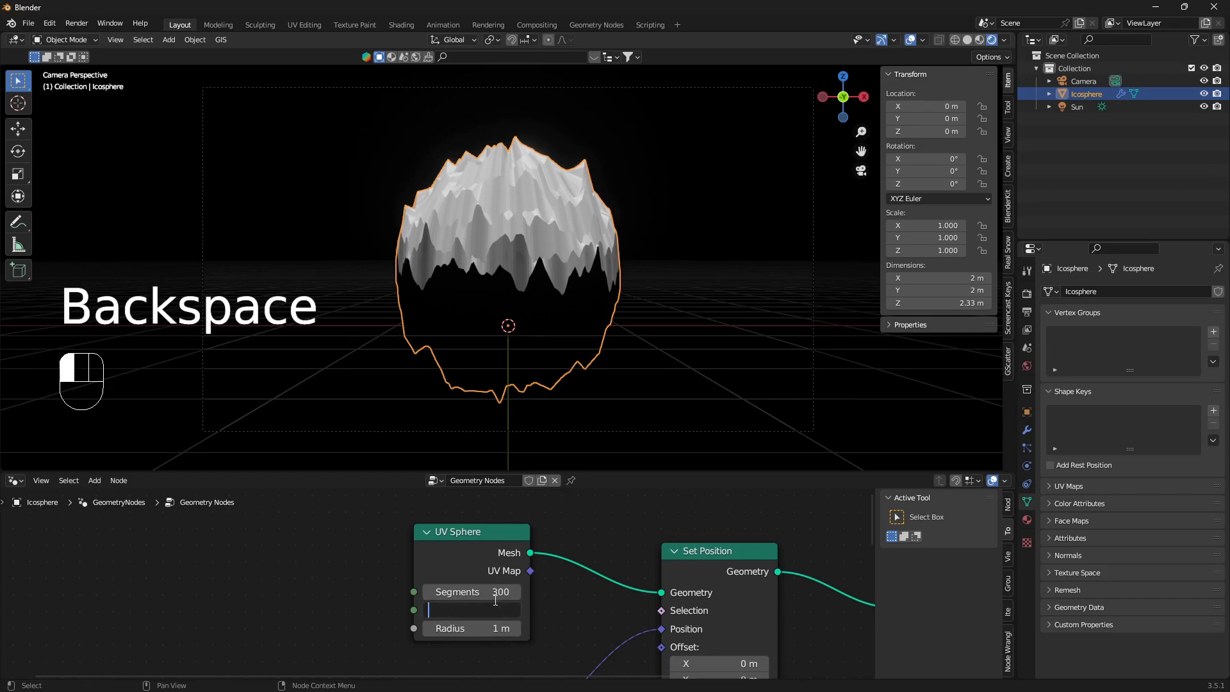
{"action": "type", "text": "300"}
{"action": "key", "text": "Return"}
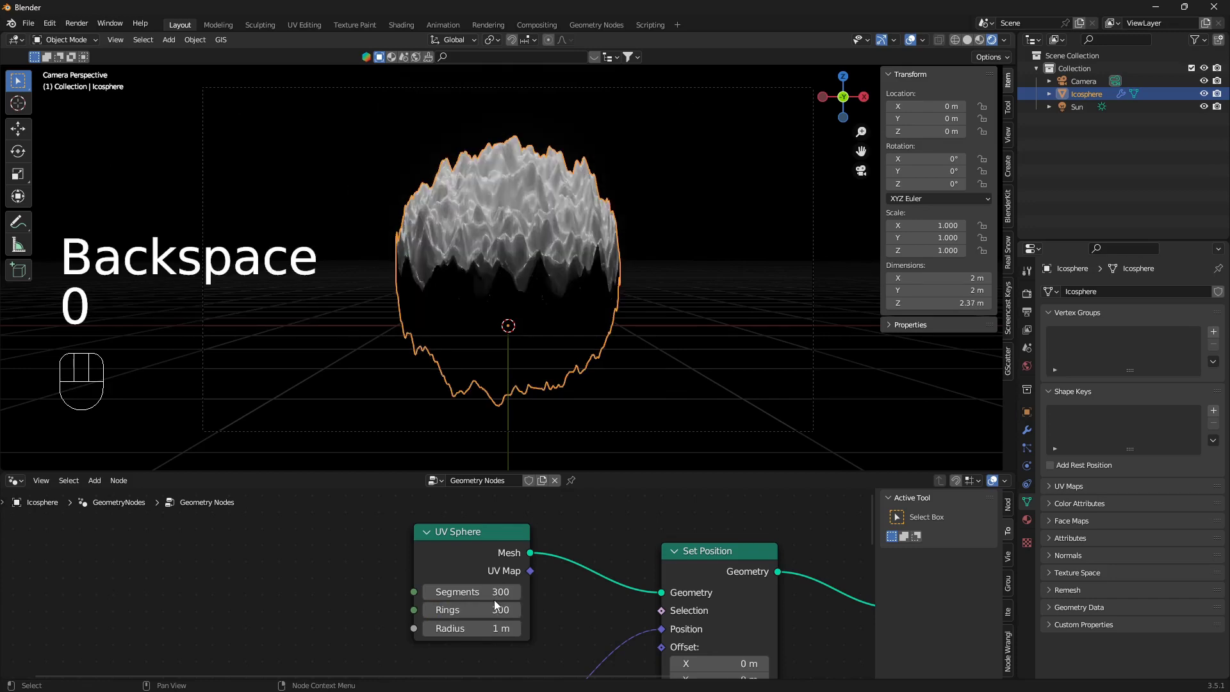
{"action": "scroll", "coordinate": [576, 235], "scroll_direction": "up", "scroll_amount": 2}
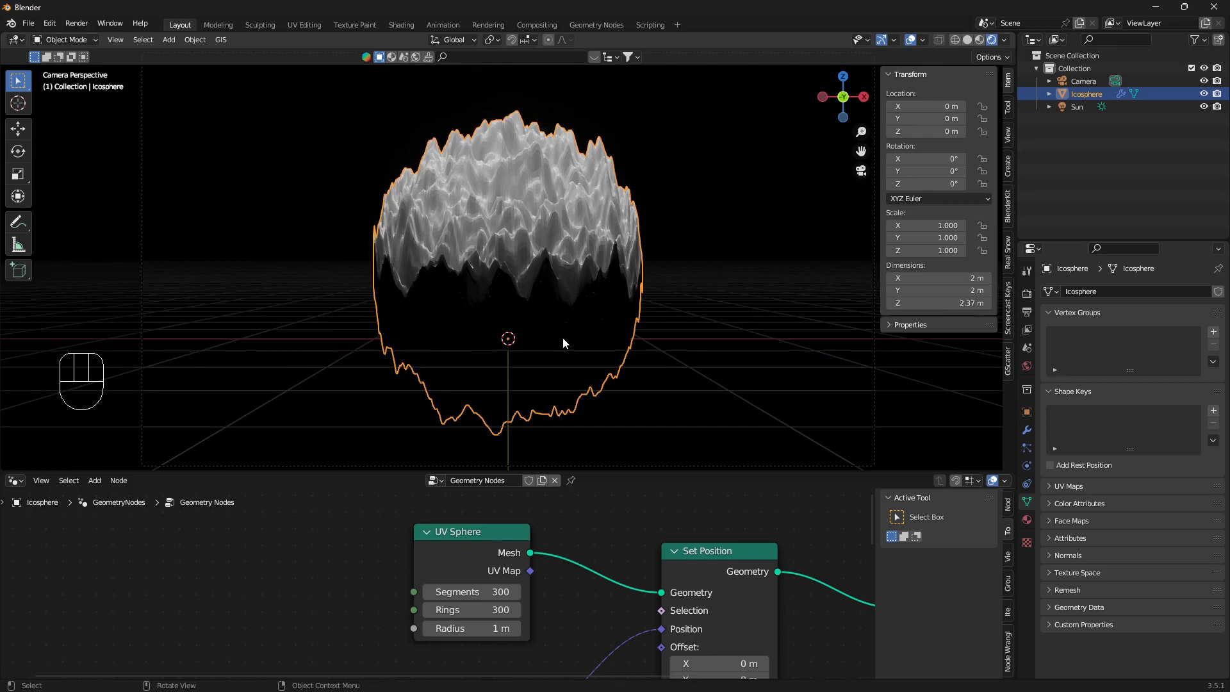
{"action": "scroll", "coordinate": [581, 324], "scroll_direction": "up", "scroll_amount": 1}
{"action": "middle_click_drag", "start_coordinate": [525, 666], "coordinate": [13, 615]}
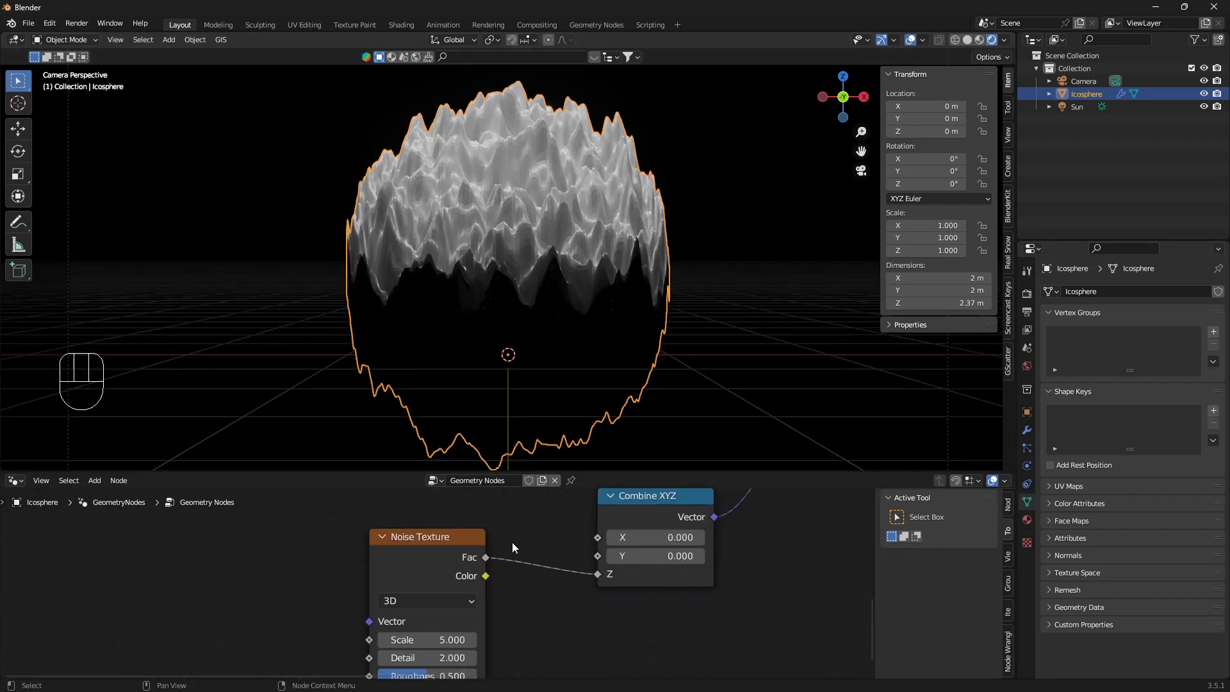
Step: Switch the Noise Texture node's dimensions to 4D
{"action": "middle_click_drag", "start_coordinate": [512, 542], "coordinate": [519, 513]}
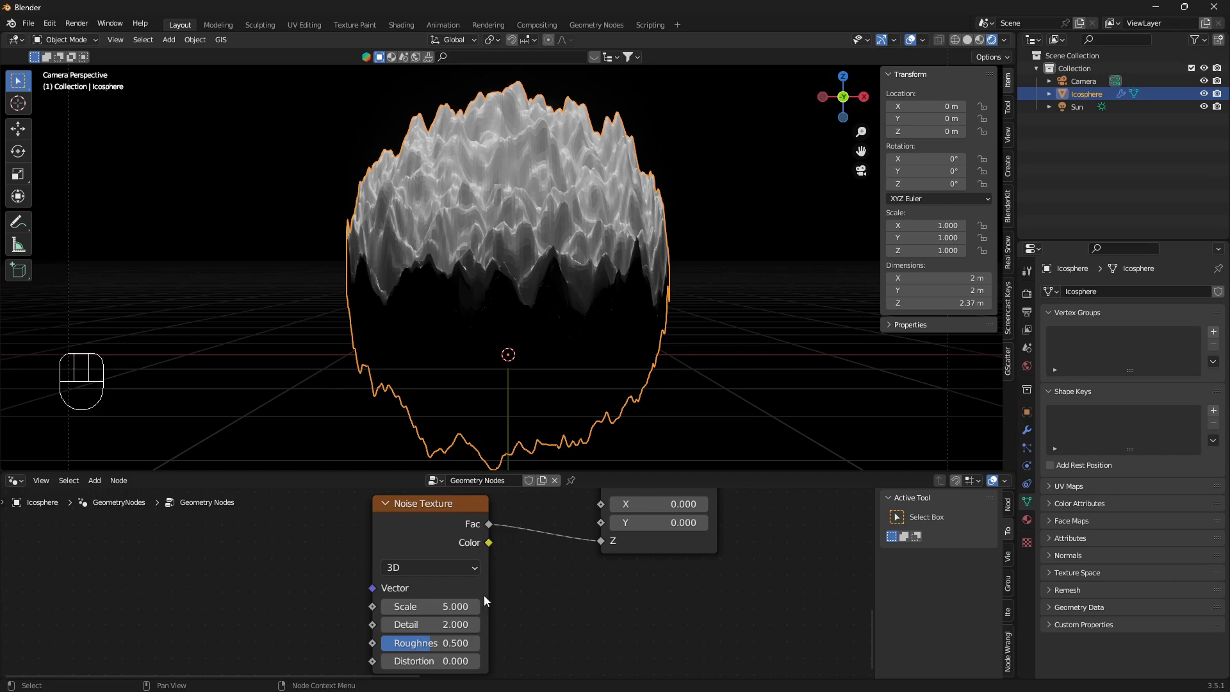
{"action": "scroll", "coordinate": [435, 617], "scroll_direction": "up", "scroll_amount": 1}
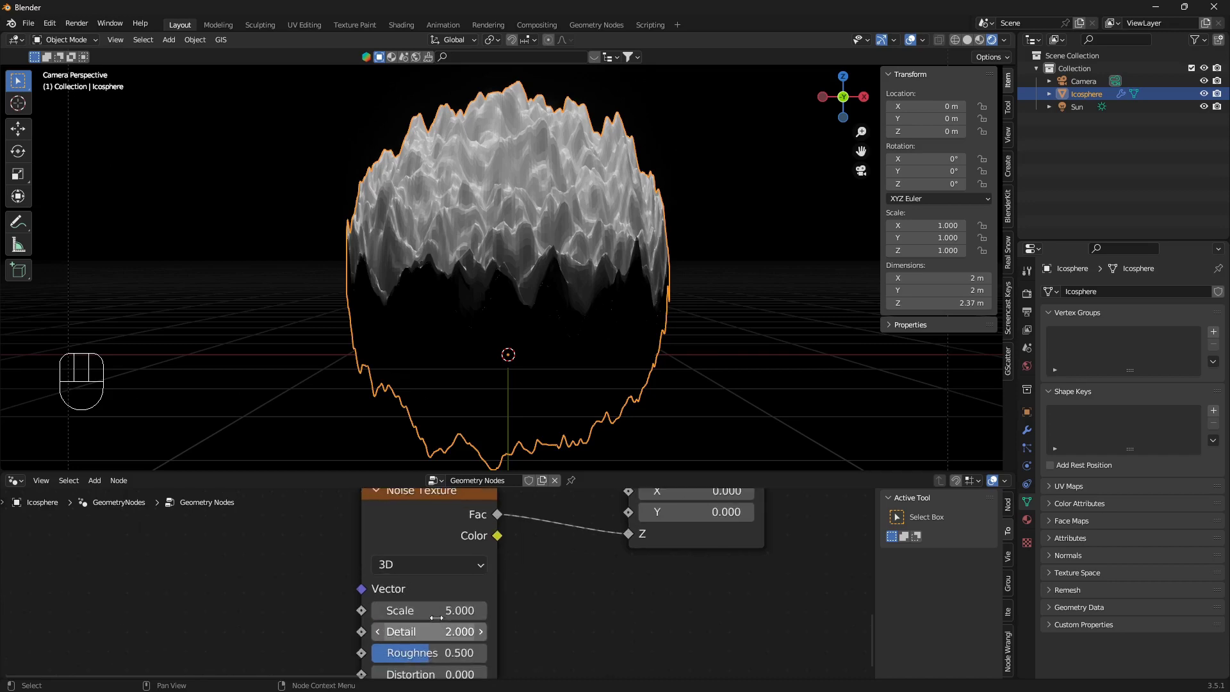
{"action": "left_click", "coordinate": [459, 562]}
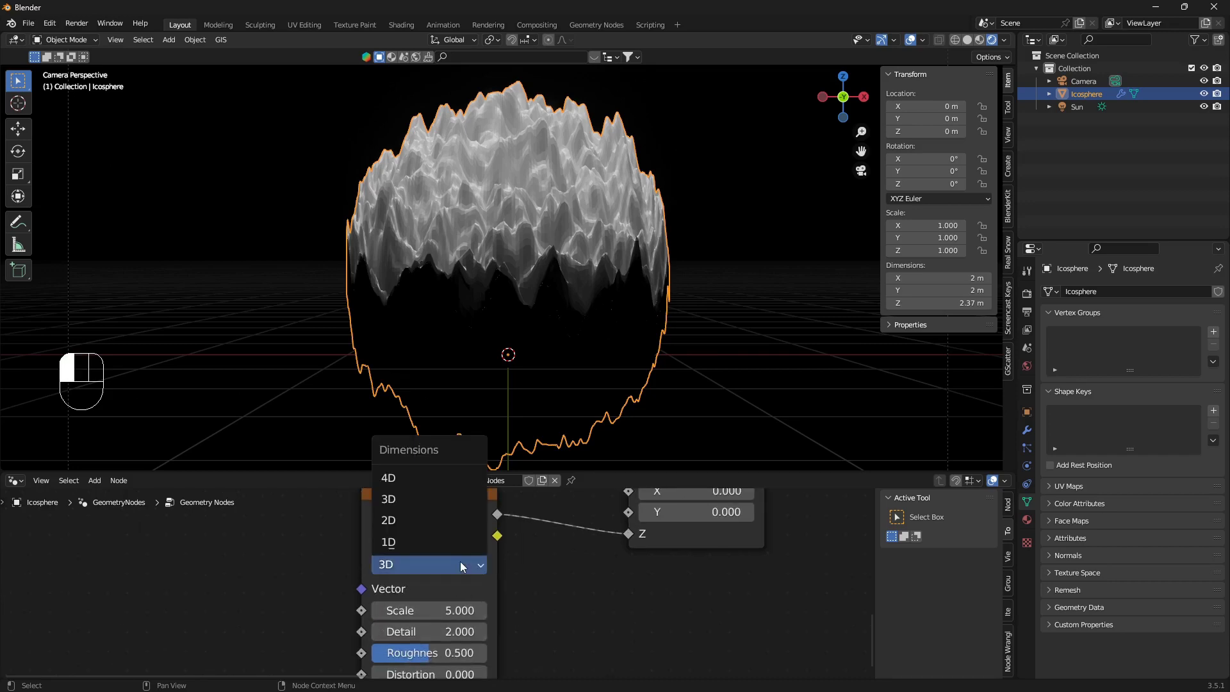
{"action": "left_click", "coordinate": [424, 472]}
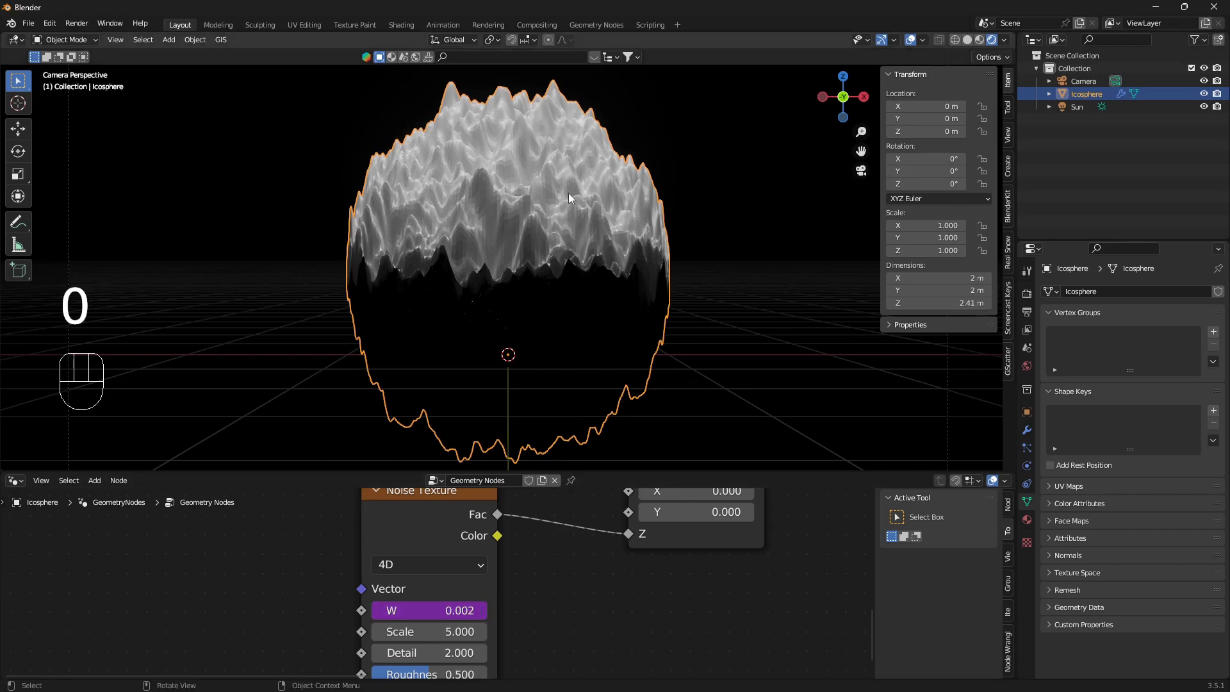
Step: Play the animation with viewport overlays hidden, then stop and move Group Output further right
{"action": "key", "text": "space"}
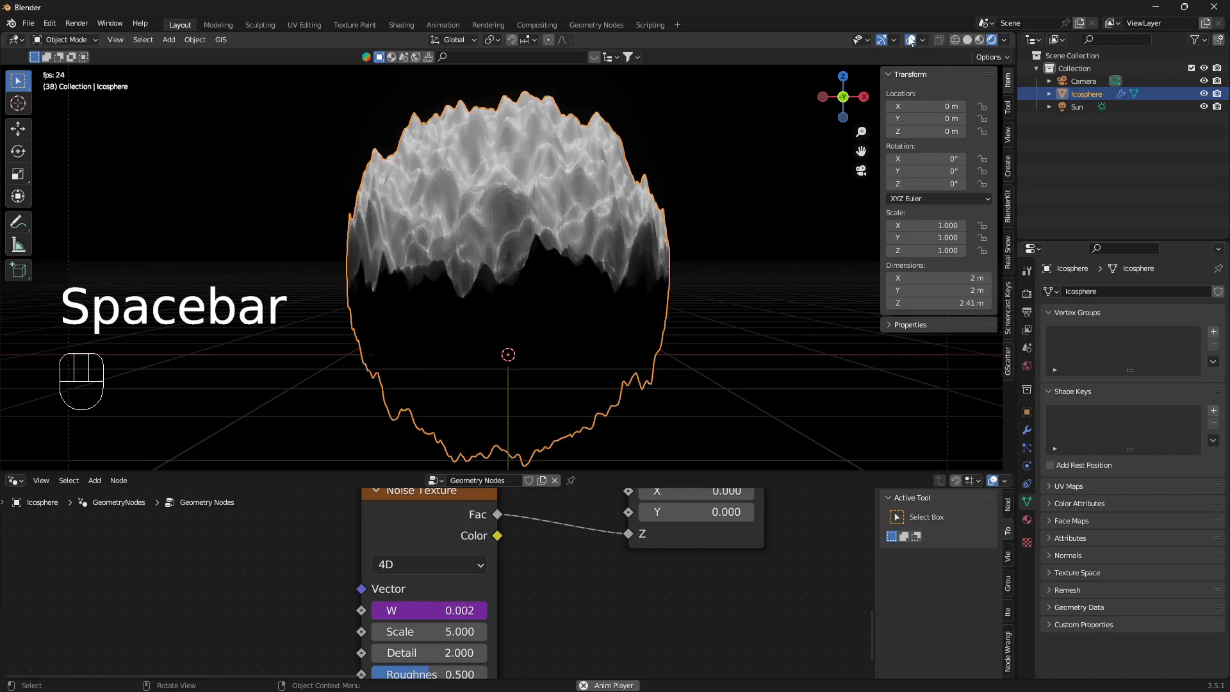
{"action": "left_click", "coordinate": [910, 39]}
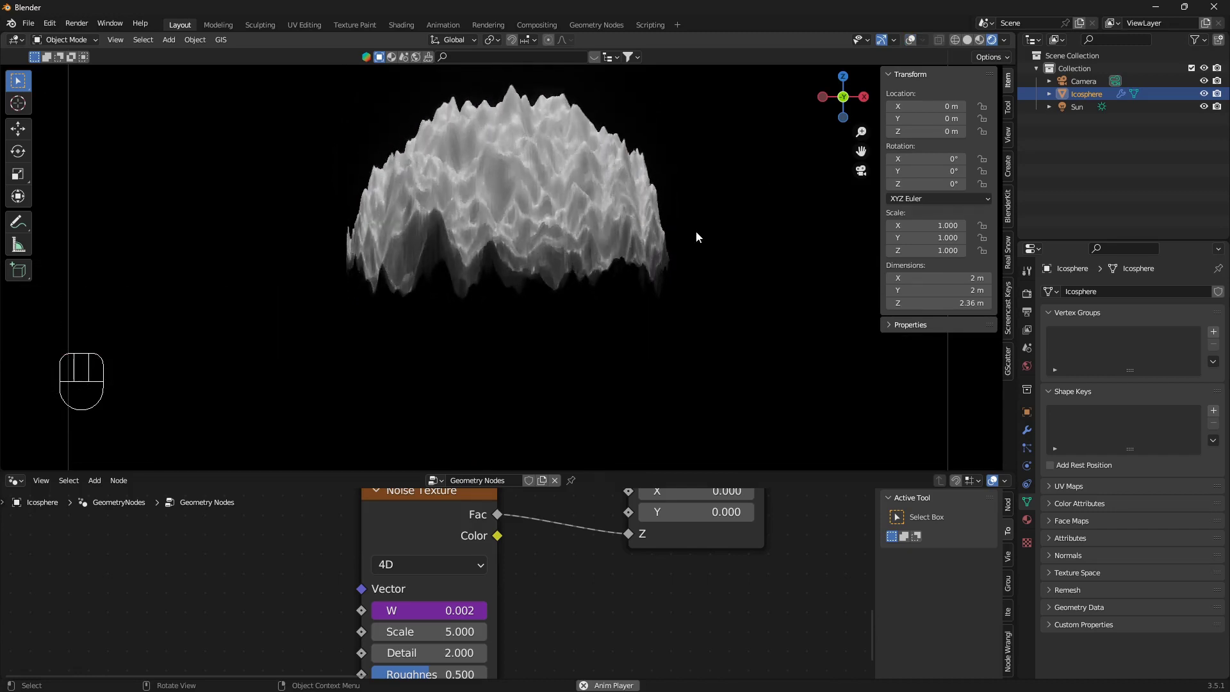
{"action": "scroll", "coordinate": [651, 255], "scroll_direction": "down", "scroll_amount": 1}
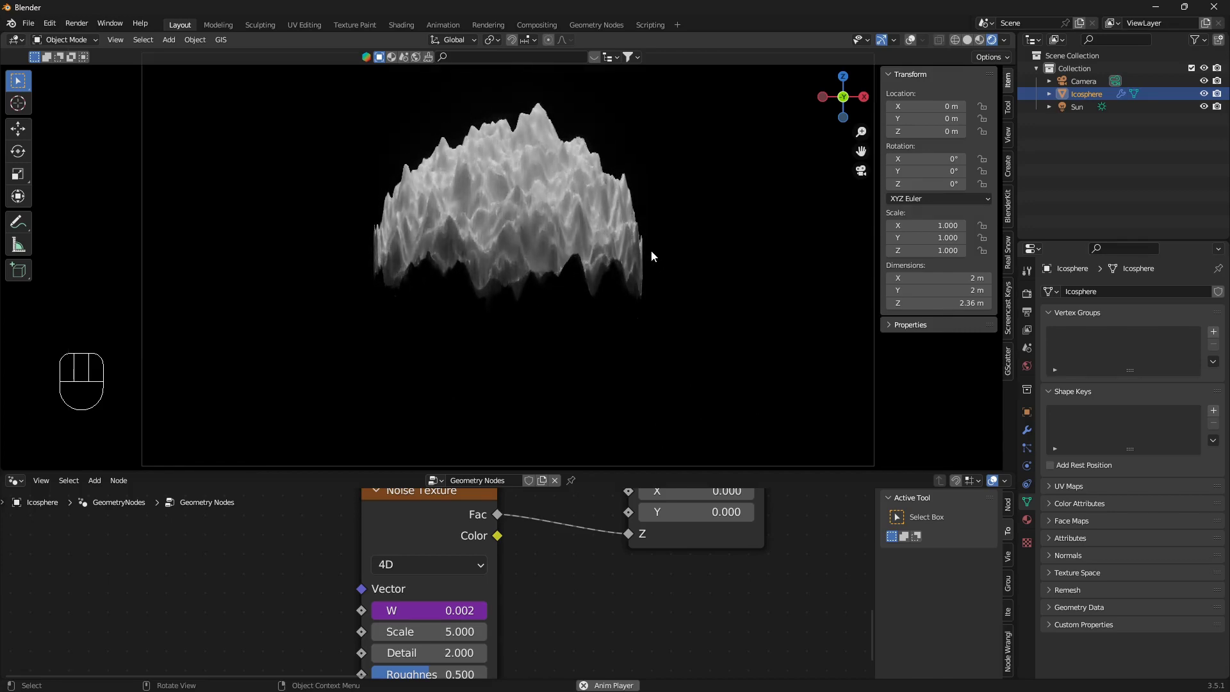
{"action": "key", "text": "space"}
{"action": "middle_click_drag", "start_coordinate": [749, 634], "coordinate": [577, 500]}
{"action": "left_click_drag", "start_coordinate": [500, 579], "coordinate": [706, 596]}
{"action": "scroll", "coordinate": [598, 244], "scroll_direction": "up", "scroll_amount": 4}
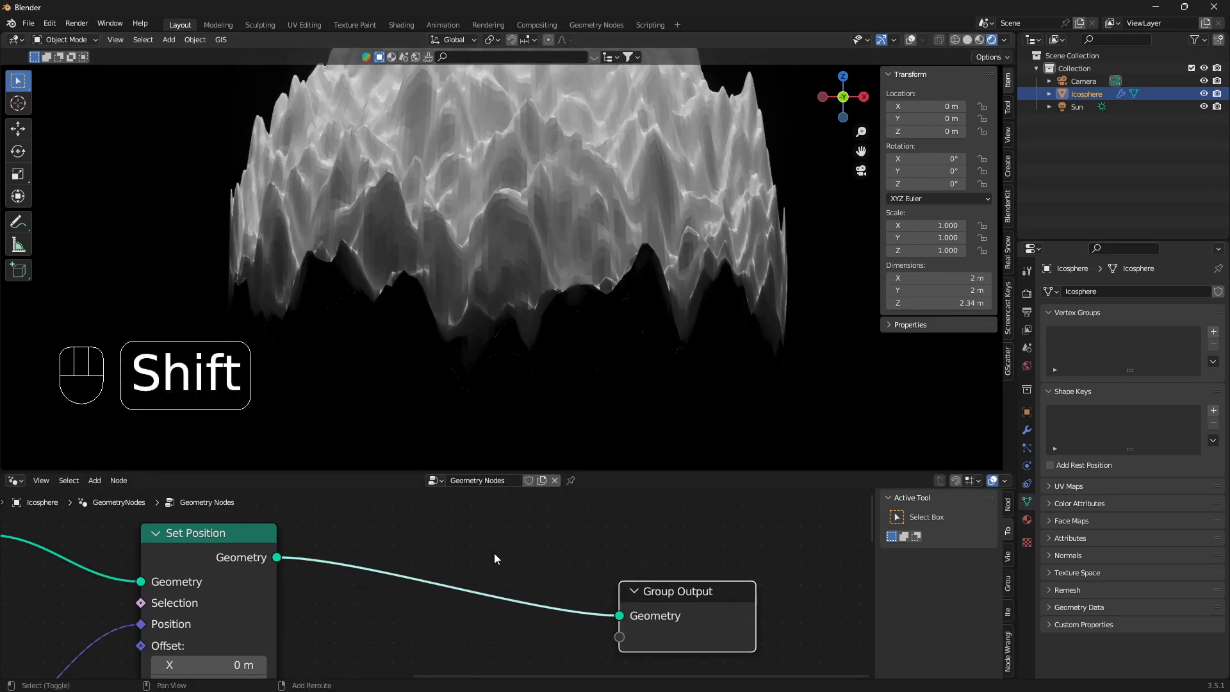
Step: Search for Set Shade Smooth and drop it on the link before Group Output
{"action": "key", "text": "shift+a"}
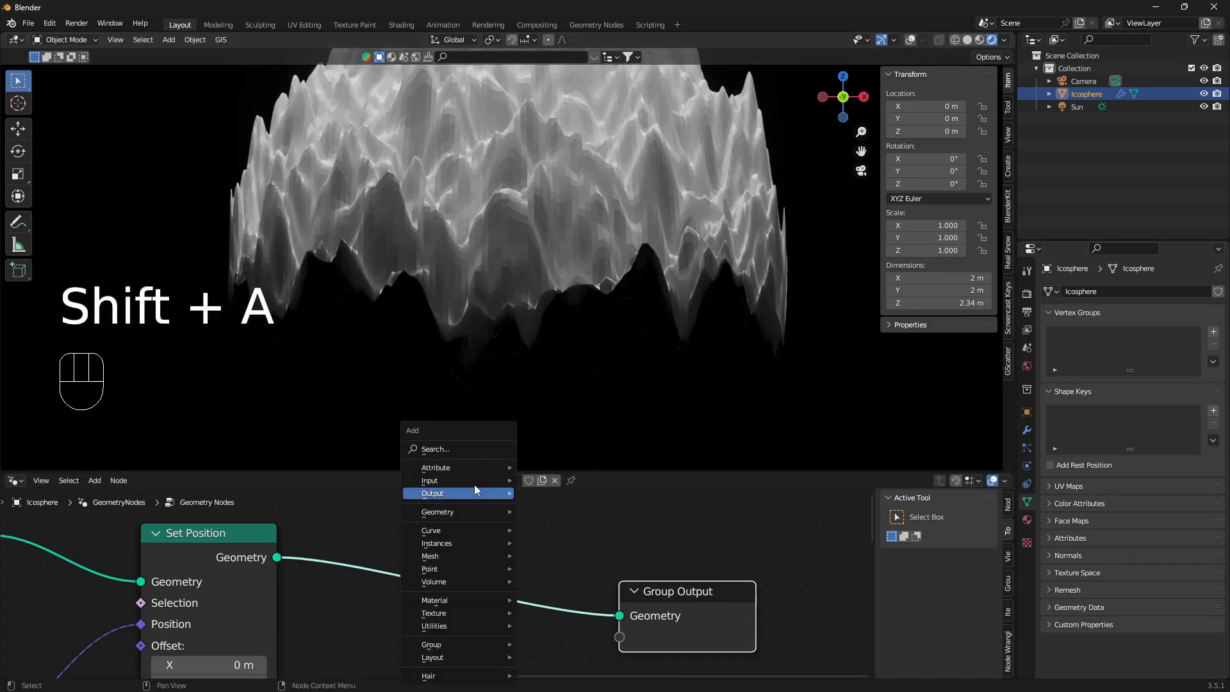
{"action": "left_click", "coordinate": [477, 448]}
{"action": "type", "text": "saho"}
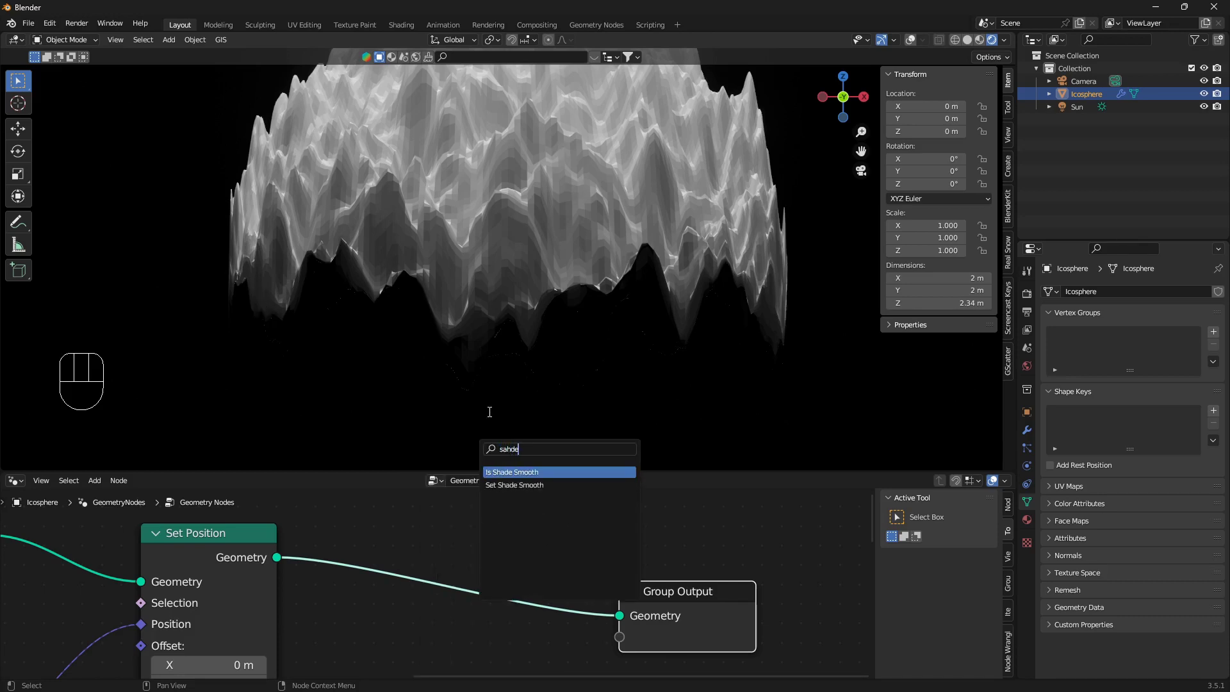
{"action": "left_click", "coordinate": [513, 484]}
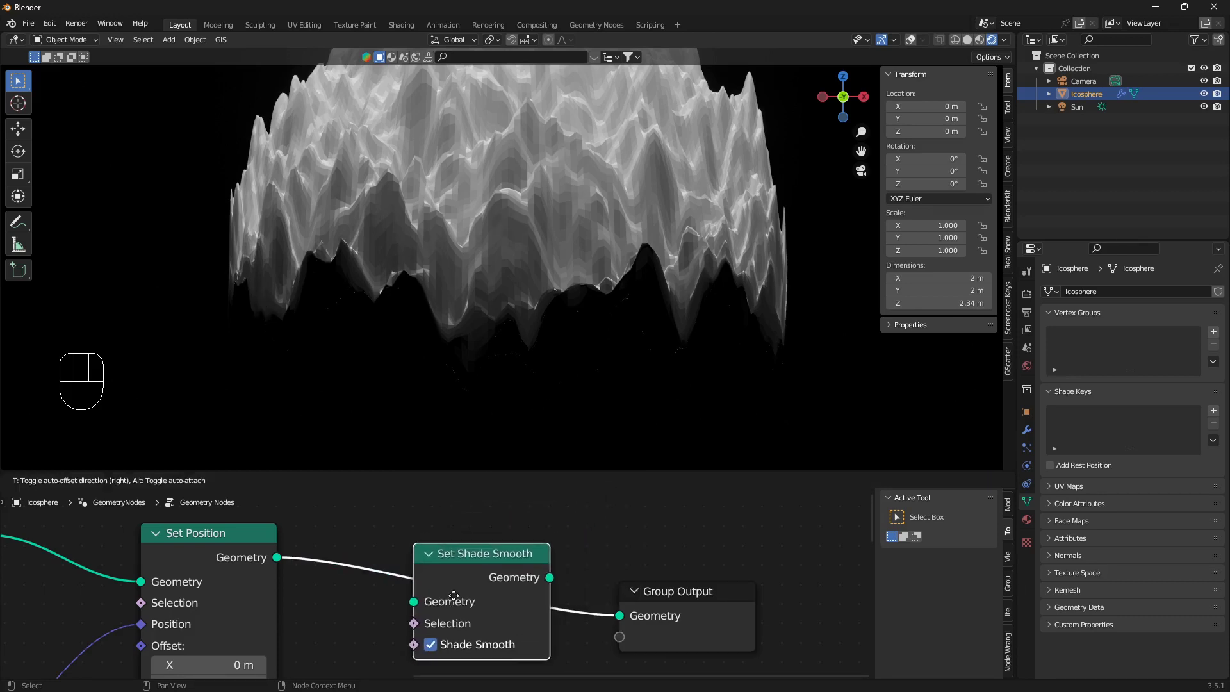
{"action": "left_click", "coordinate": [456, 595]}
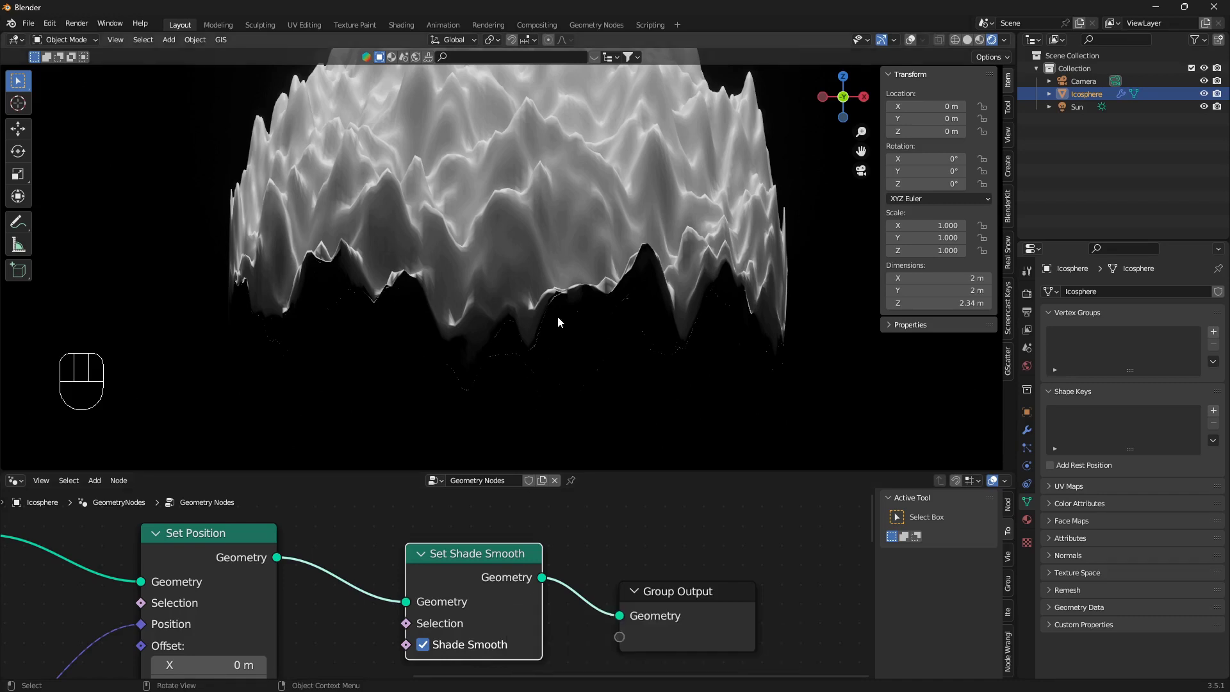
Step: Toggle the node's smooth shading off and on to compare, leaving it enabled
{"action": "scroll", "coordinate": [558, 317], "scroll_direction": "up", "scroll_amount": 3}
{"action": "scroll", "coordinate": [563, 306], "scroll_direction": "down", "scroll_amount": 2}
{"action": "scroll", "coordinate": [564, 308], "scroll_direction": "down", "scroll_amount": 3, "text": "ctrl"}
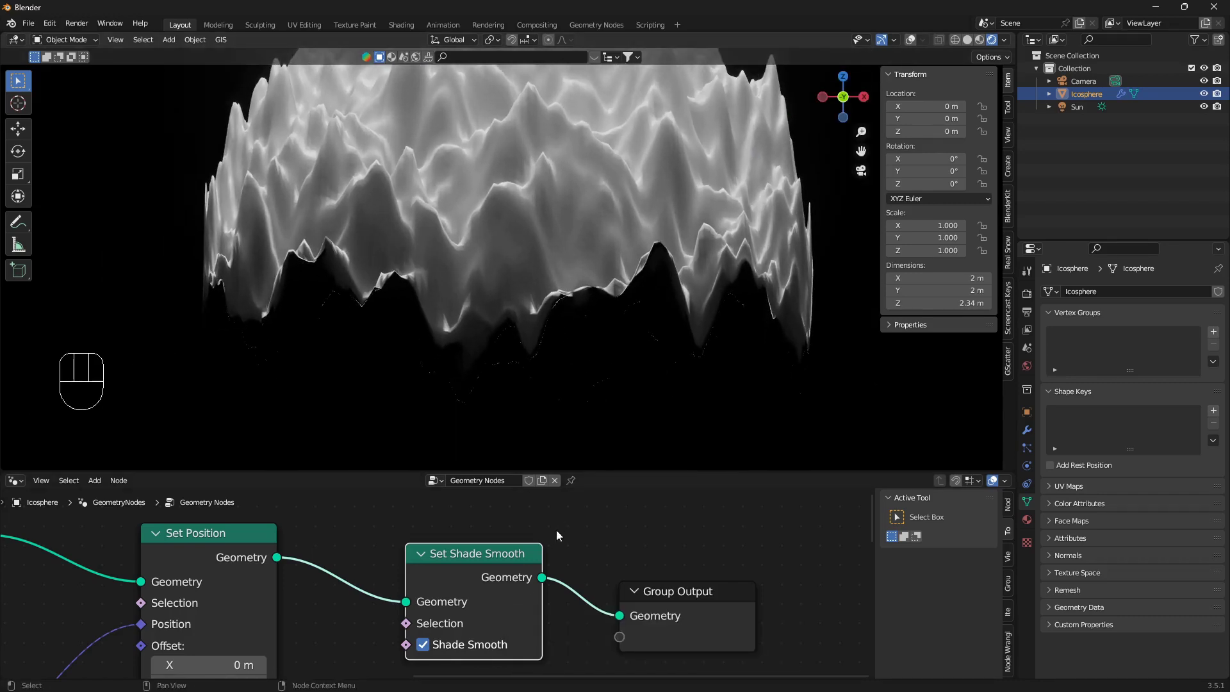
{"action": "left_click", "coordinate": [422, 645]}
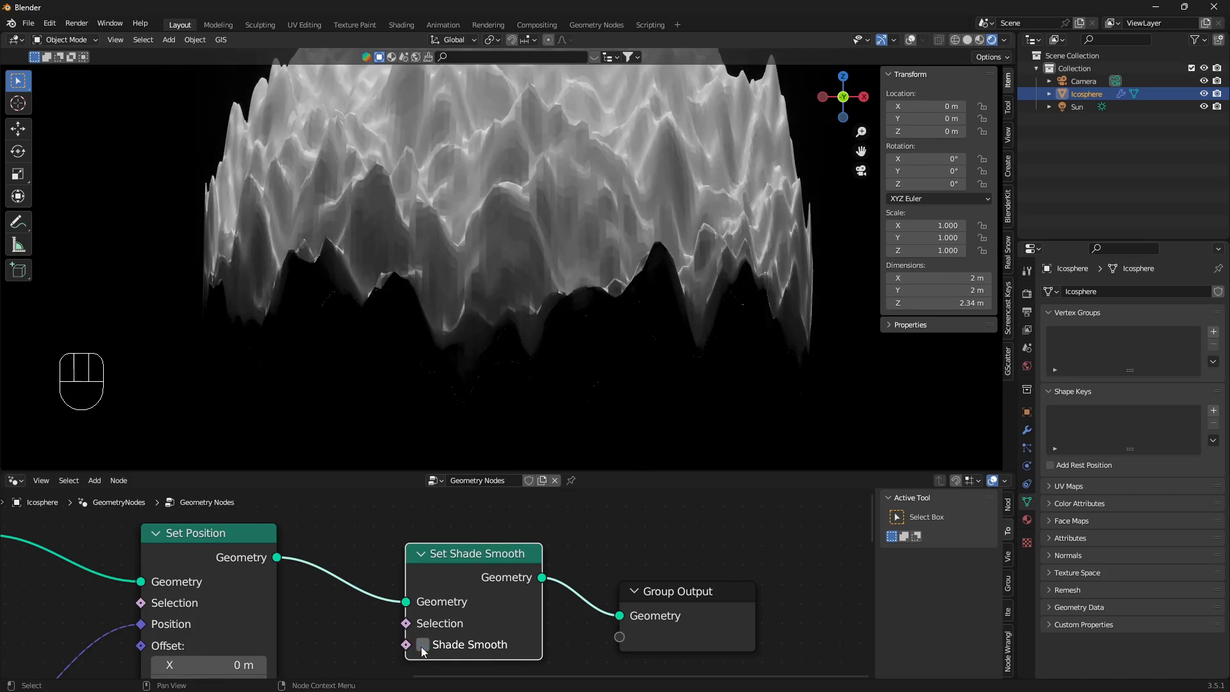
{"action": "left_click", "coordinate": [423, 645]}
{"action": "left_click", "coordinate": [423, 644]}
{"action": "left_click", "coordinate": [422, 645]}
{"action": "left_click", "coordinate": [422, 645]}
{"action": "left_click", "coordinate": [423, 645]}
Step: Pan the node editor to bring the UV Sphere node into view
{"action": "scroll", "coordinate": [368, 623], "scroll_direction": "down", "scroll_amount": 2}
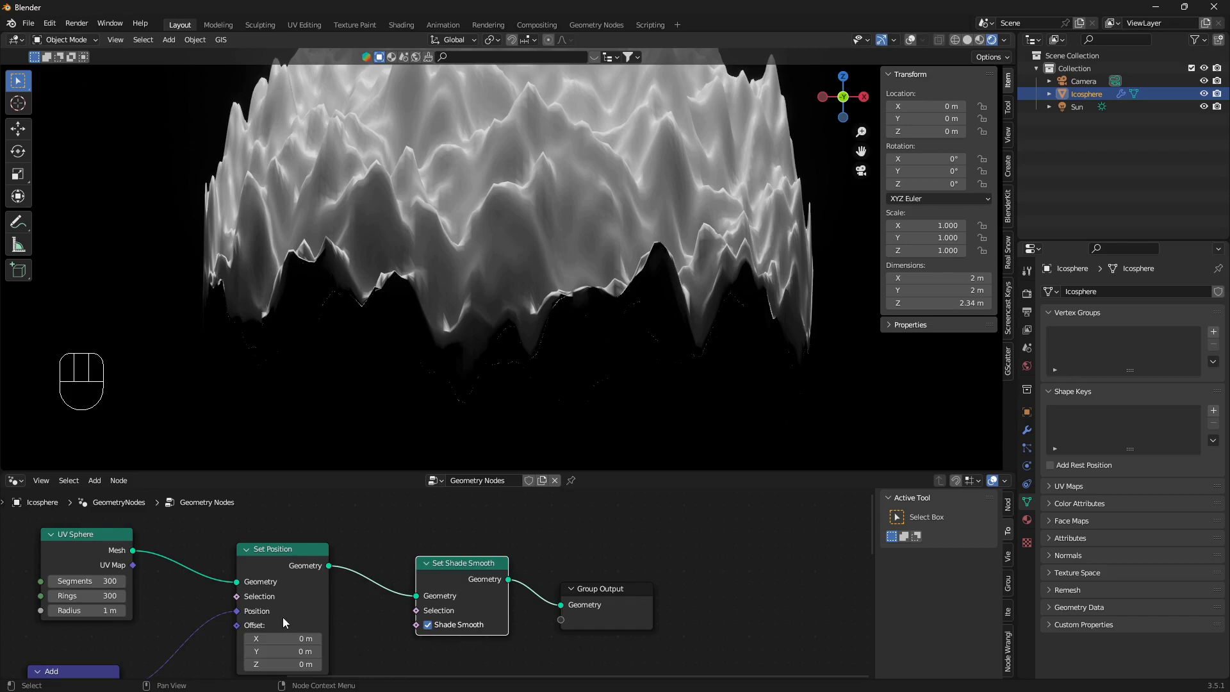
{"action": "middle_click_drag", "start_coordinate": [282, 617], "coordinate": [621, 587]}
{"action": "scroll", "coordinate": [481, 609], "scroll_direction": "up", "scroll_amount": 2}
Step: Set the UV Sphere node's Segments and Rings to 400 each
{"action": "scroll", "coordinate": [480, 609], "scroll_direction": "up", "scroll_amount": 2}
{"action": "middle_click_drag", "start_coordinate": [410, 524], "coordinate": [449, 605]}
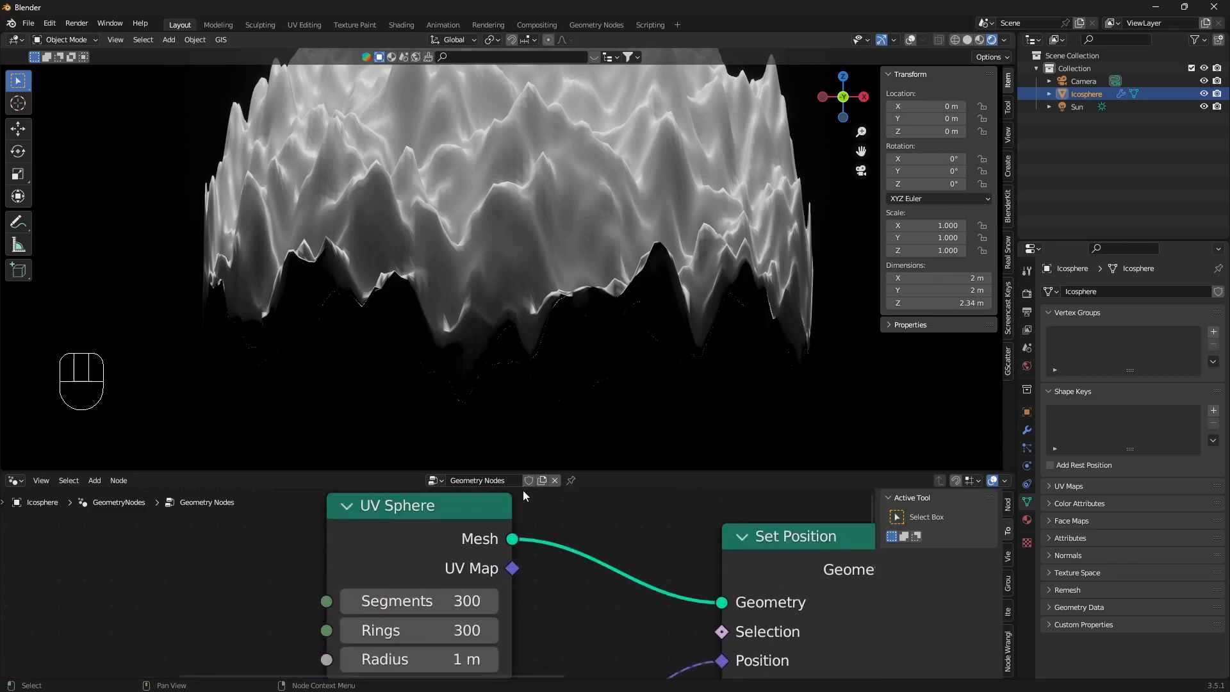
{"action": "left_click", "coordinate": [444, 600]}
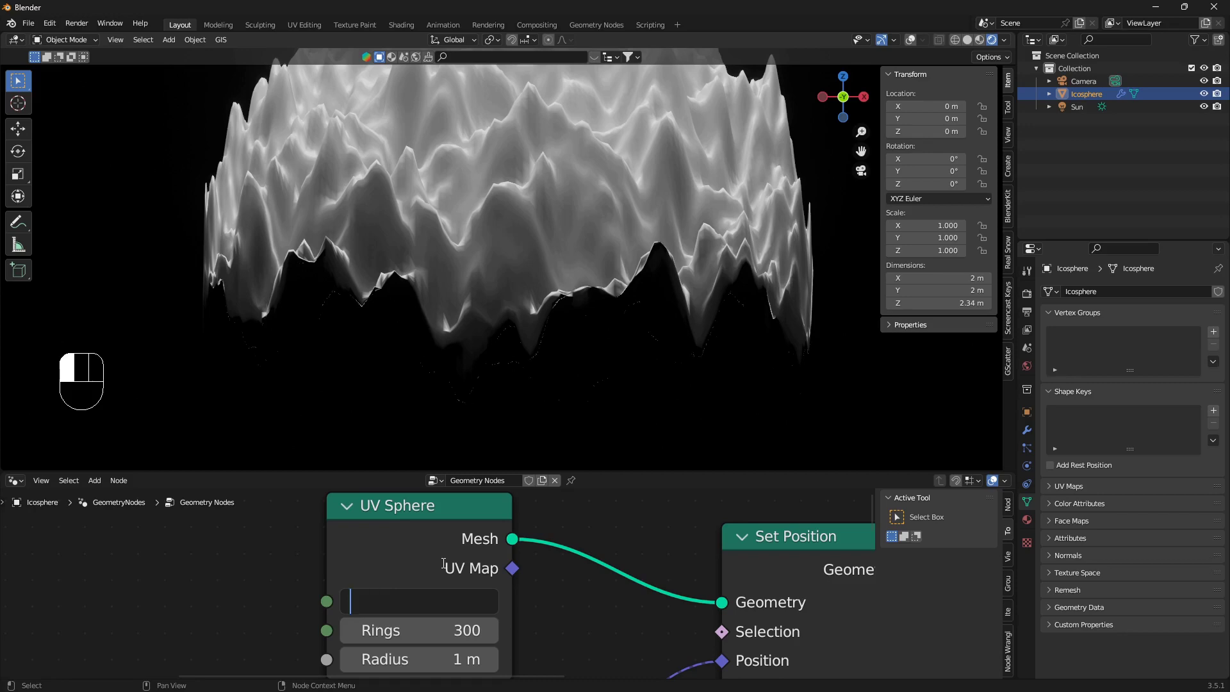
{"action": "key", "text": "BackSpace"}
{"action": "type", "text": "400"}
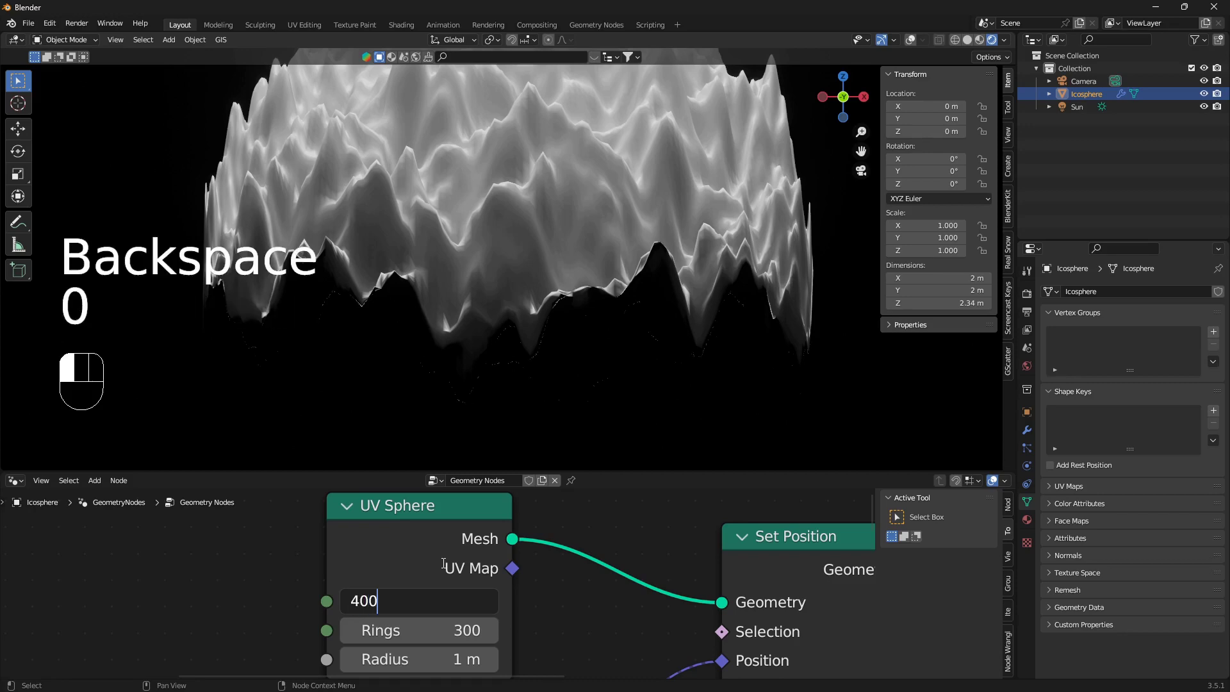
{"action": "key", "text": "Return"}
{"action": "left_click", "coordinate": [448, 631]}
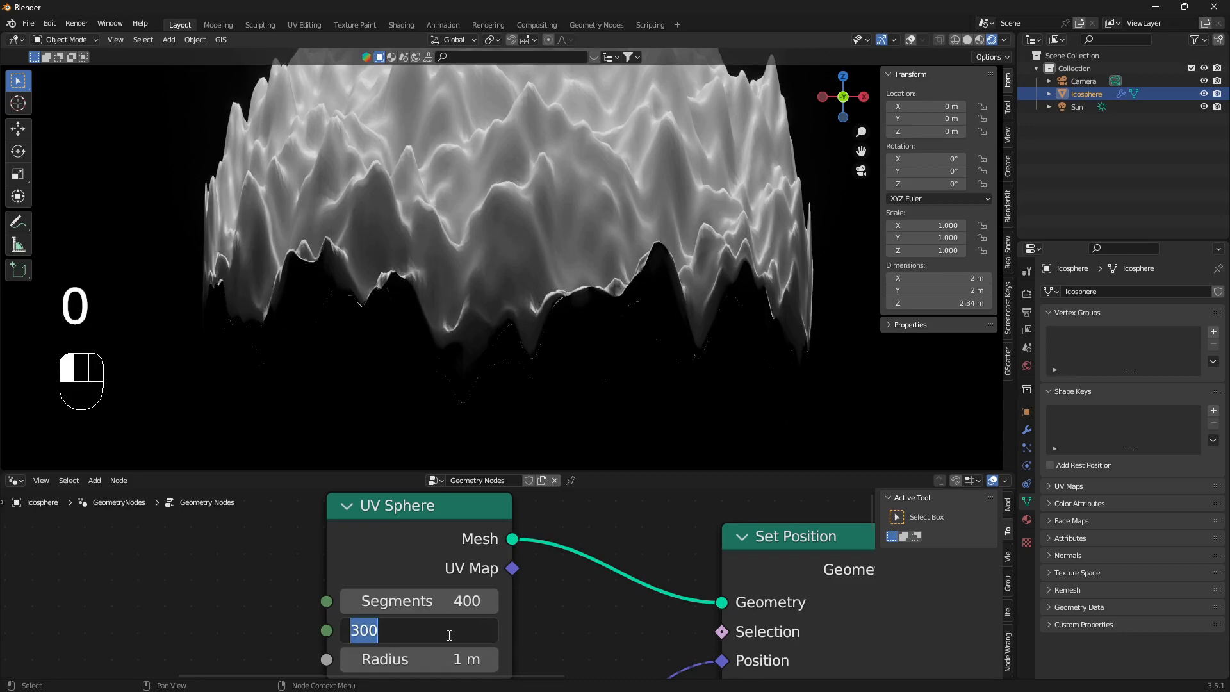
{"action": "key", "text": "BackSpace"}
{"action": "type", "text": "400"}
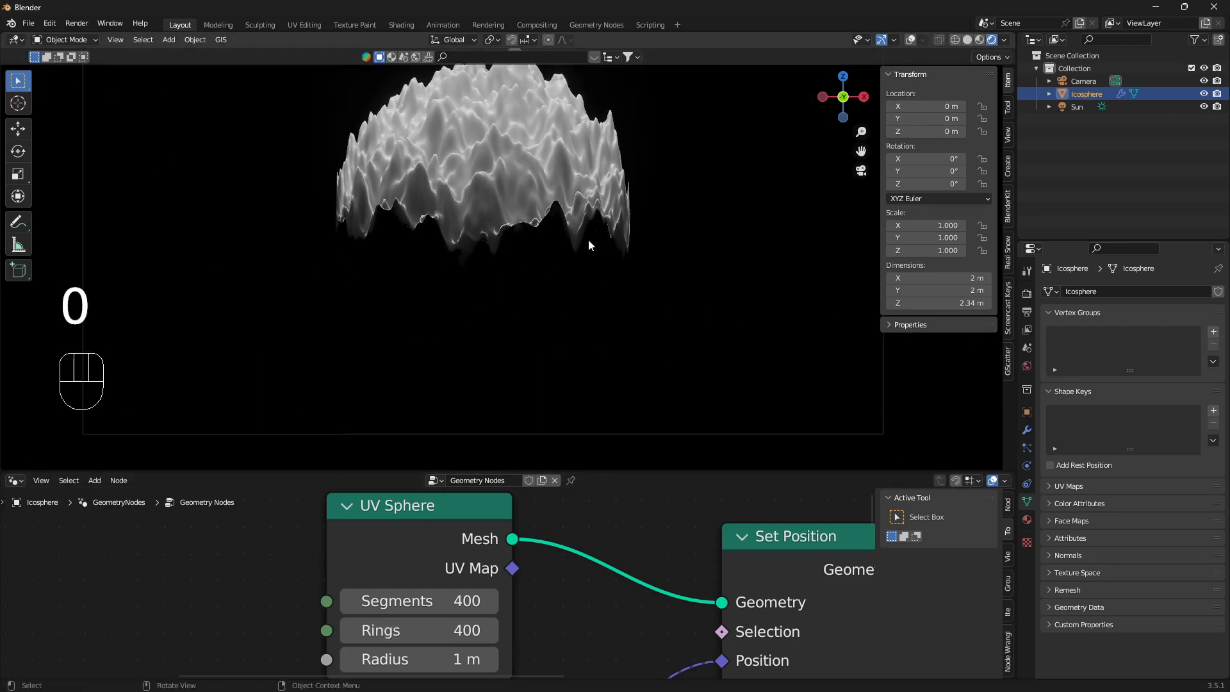
Step: Play the animation to preview the denser mesh, then stop playback
{"action": "key", "text": "space"}
{"action": "middle_click_drag", "start_coordinate": [590, 238], "coordinate": [610, 279], "text": "shift"}
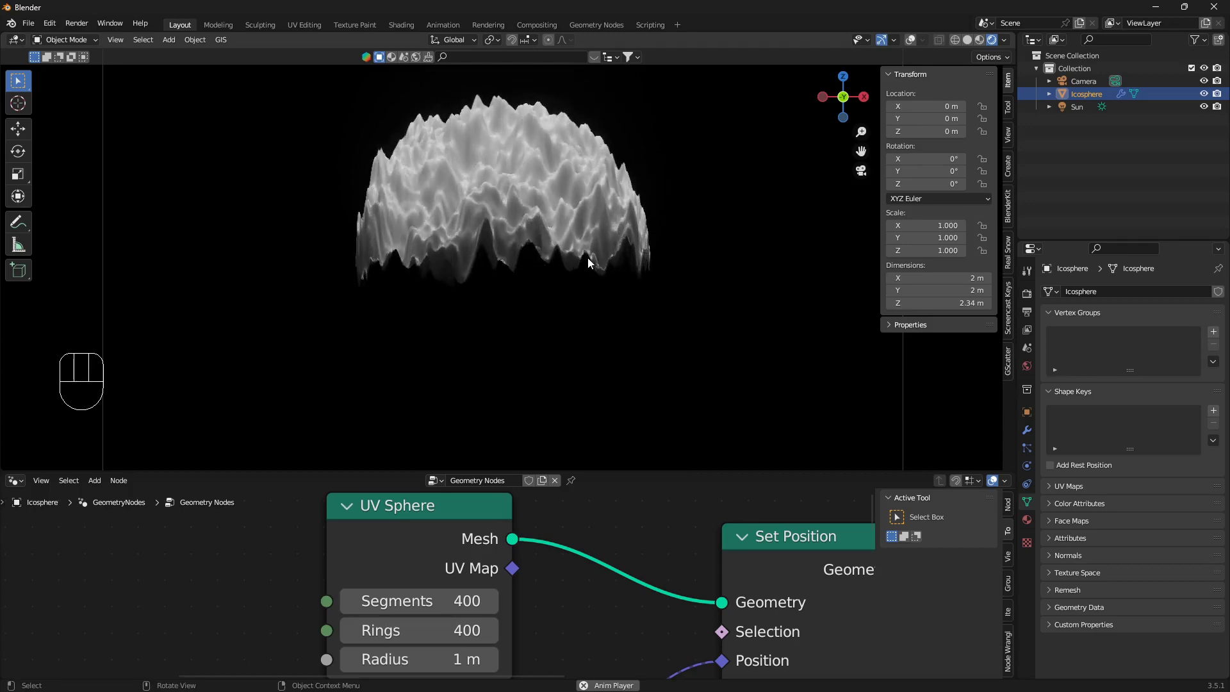
{"action": "scroll", "coordinate": [587, 258], "scroll_direction": "up", "scroll_amount": 1}
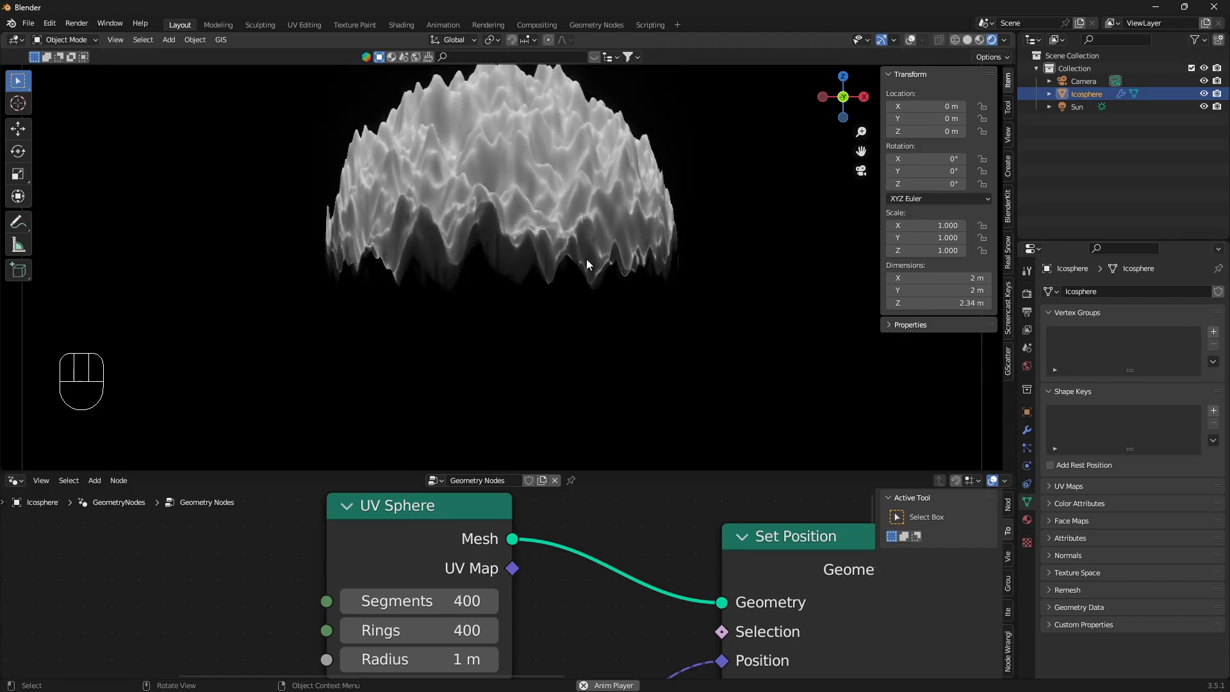
{"action": "key", "text": "space"}
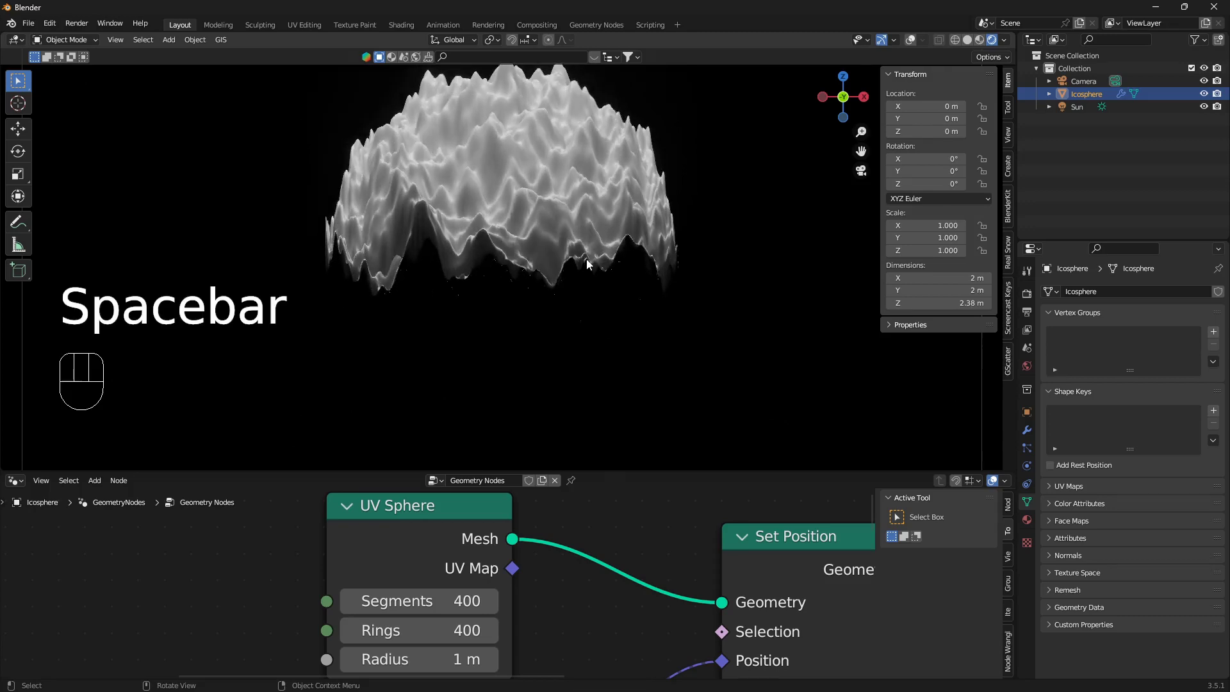
{"action": "left_click", "coordinate": [10, 482]}
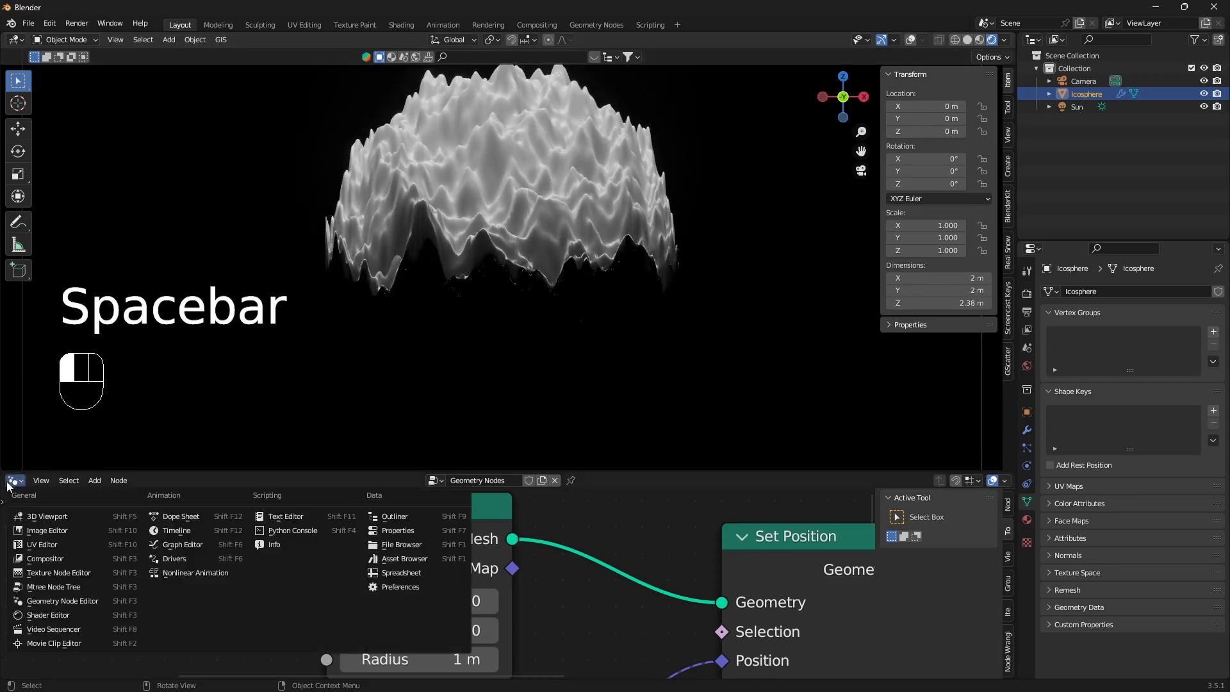
Step: Make the lower area a Timeline with End frame 1000, then shrink it and reframe the mesh
{"action": "left_click", "coordinate": [177, 531]}
{"action": "key", "text": "BackSpace"}
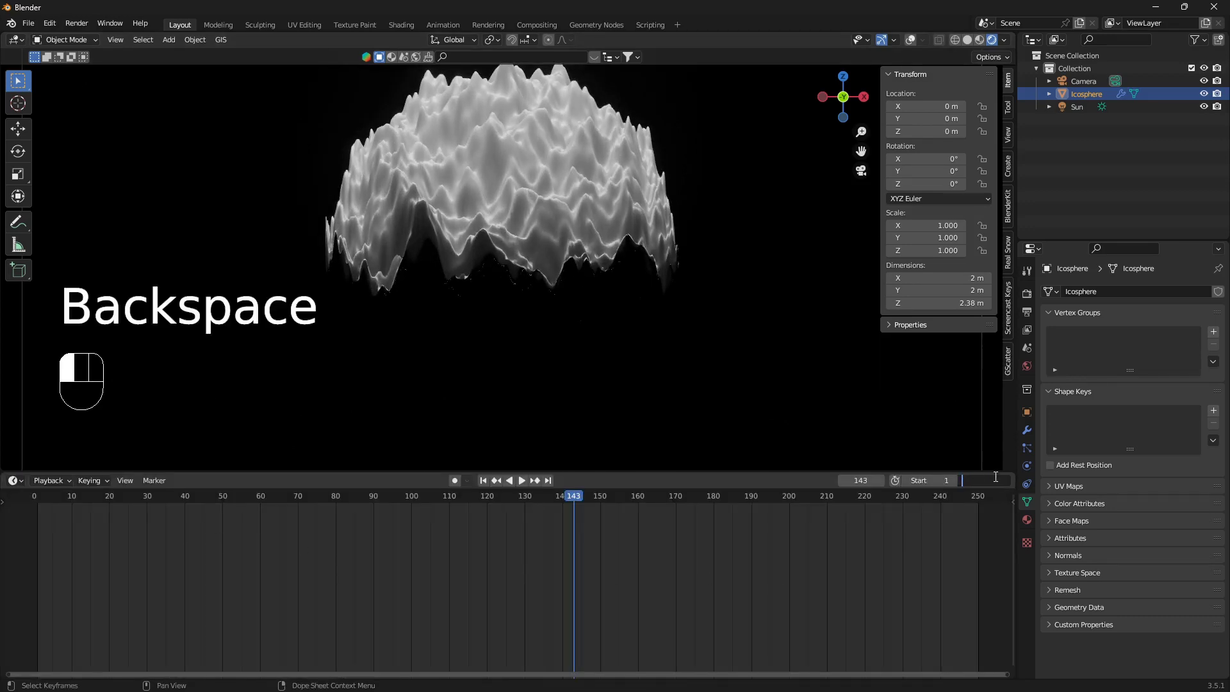
{"action": "type", "text": "1000"}
{"action": "left_click", "coordinate": [995, 476]}
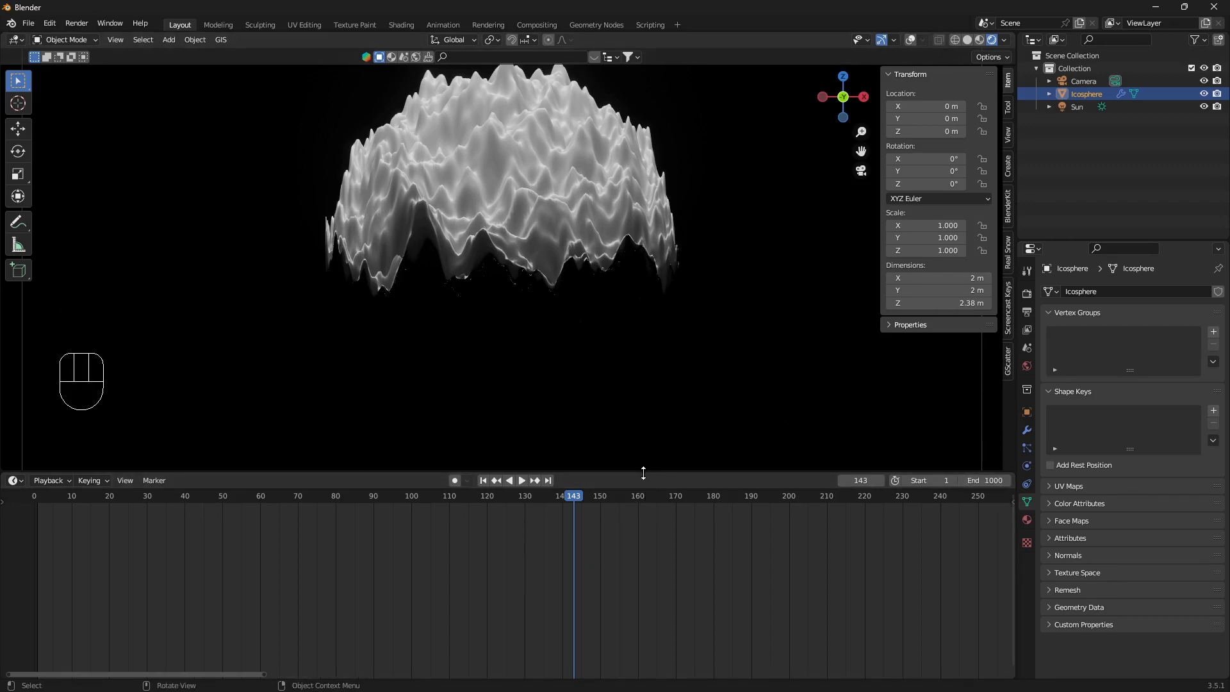
{"action": "left_click_drag", "start_coordinate": [646, 473], "coordinate": [645, 610]}
{"action": "mouse_move", "coordinate": [616, 425]}
{"action": "middle_mouse_down", "text": "shift"}
{"action": "mouse_move", "coordinate": [645, 472]}
{"action": "mouse_move", "coordinate": [639, 428]}
{"action": "middle_mouse_up", "text": "shift"}
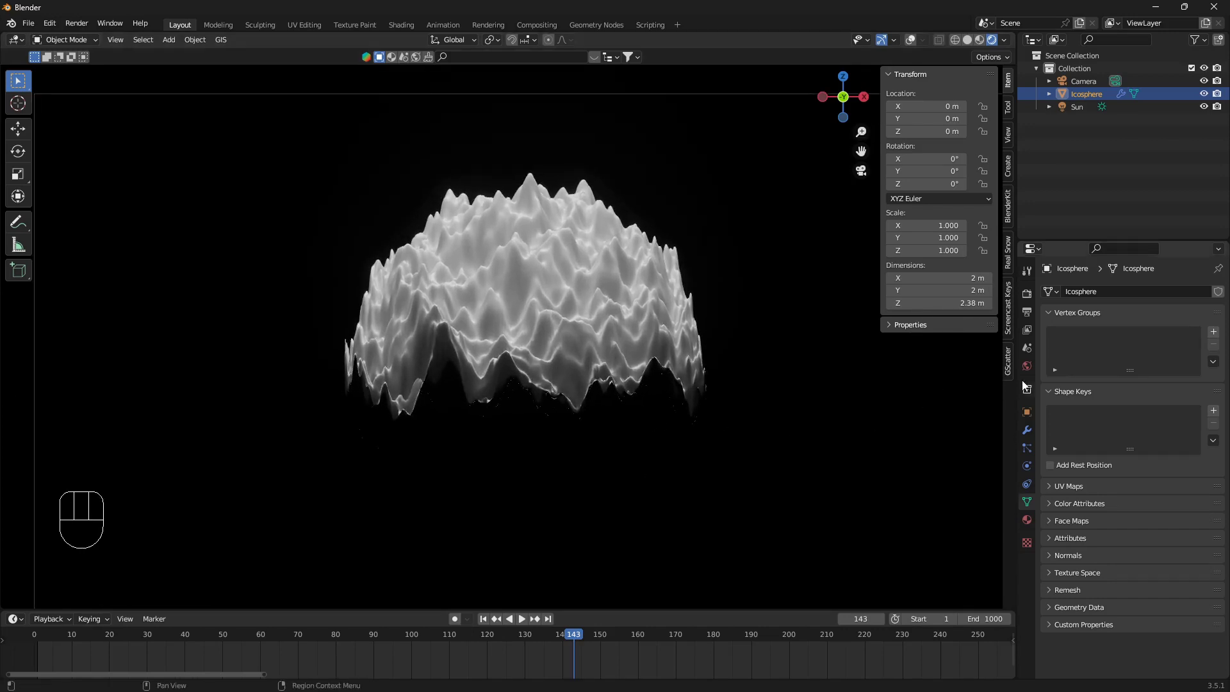
Step: Add a Simple Deform modifier set to Taper on the Y axis with factor 4.845
{"action": "left_click", "coordinate": [1026, 433]}
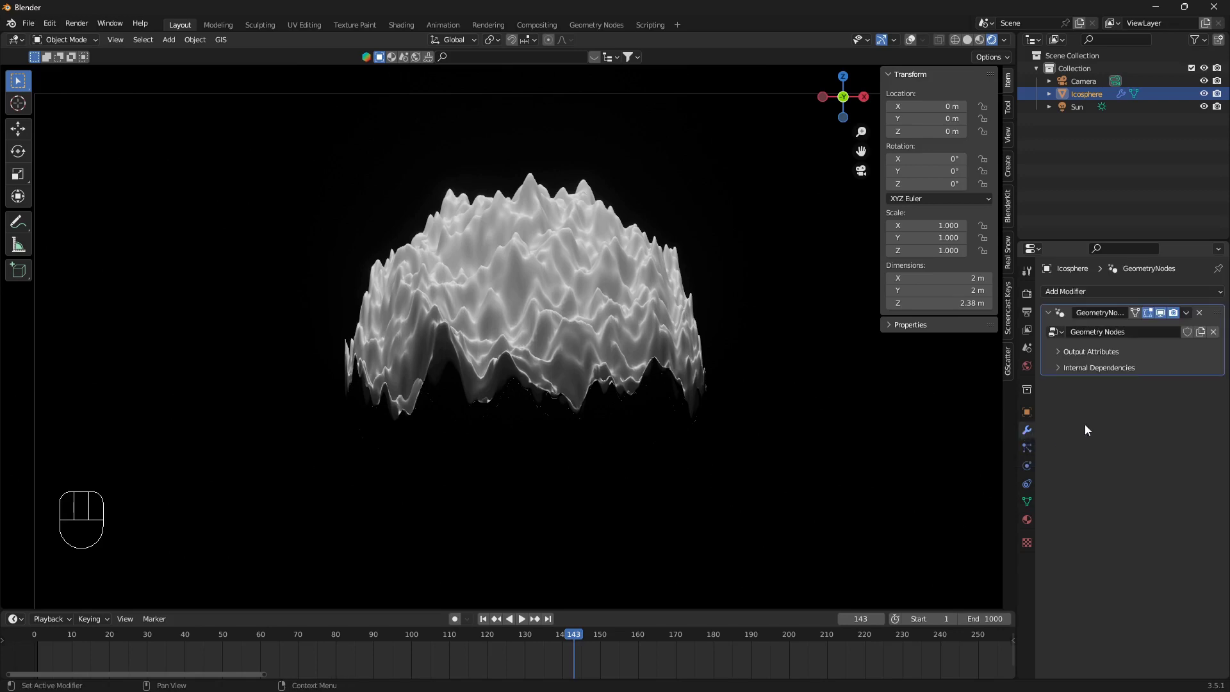
{"action": "left_click", "coordinate": [1211, 295]}
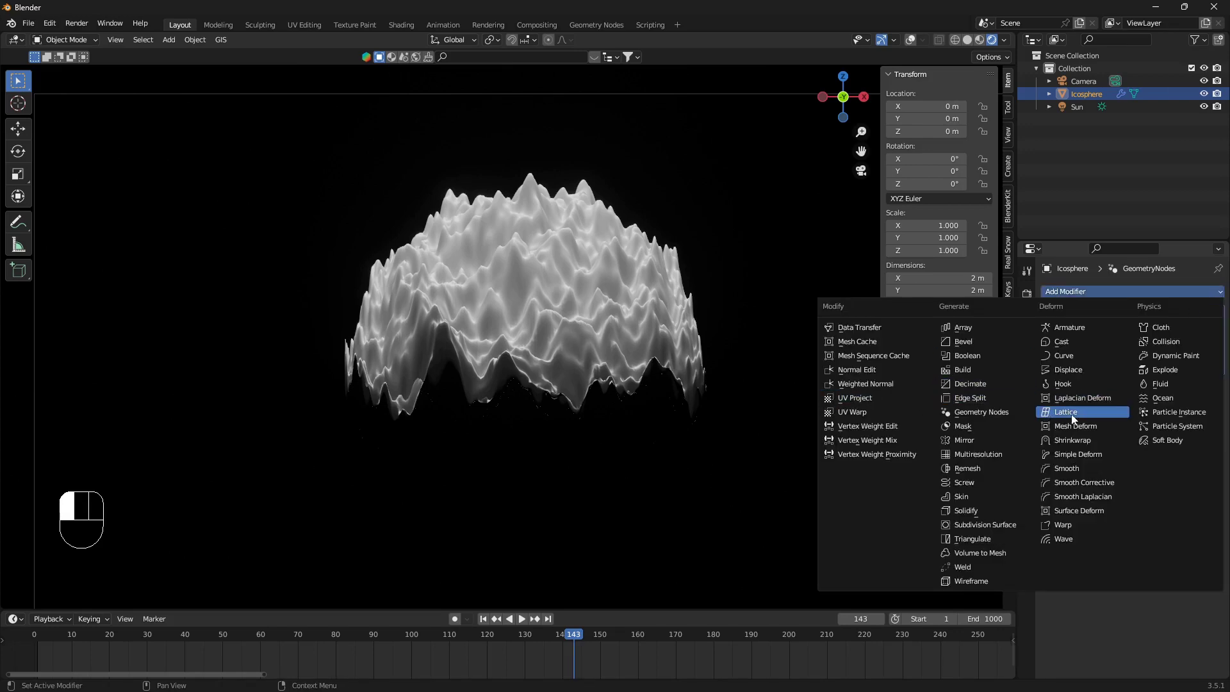
{"action": "left_click", "coordinate": [1091, 456]}
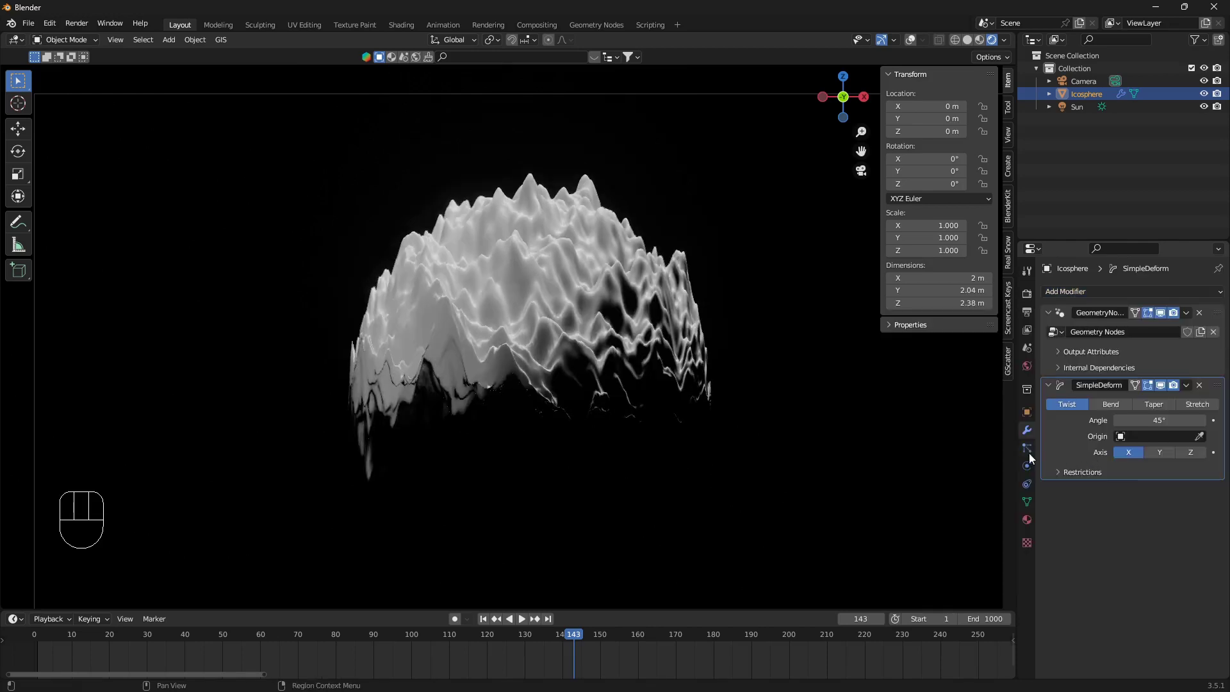
{"action": "left_click", "coordinate": [1157, 406]}
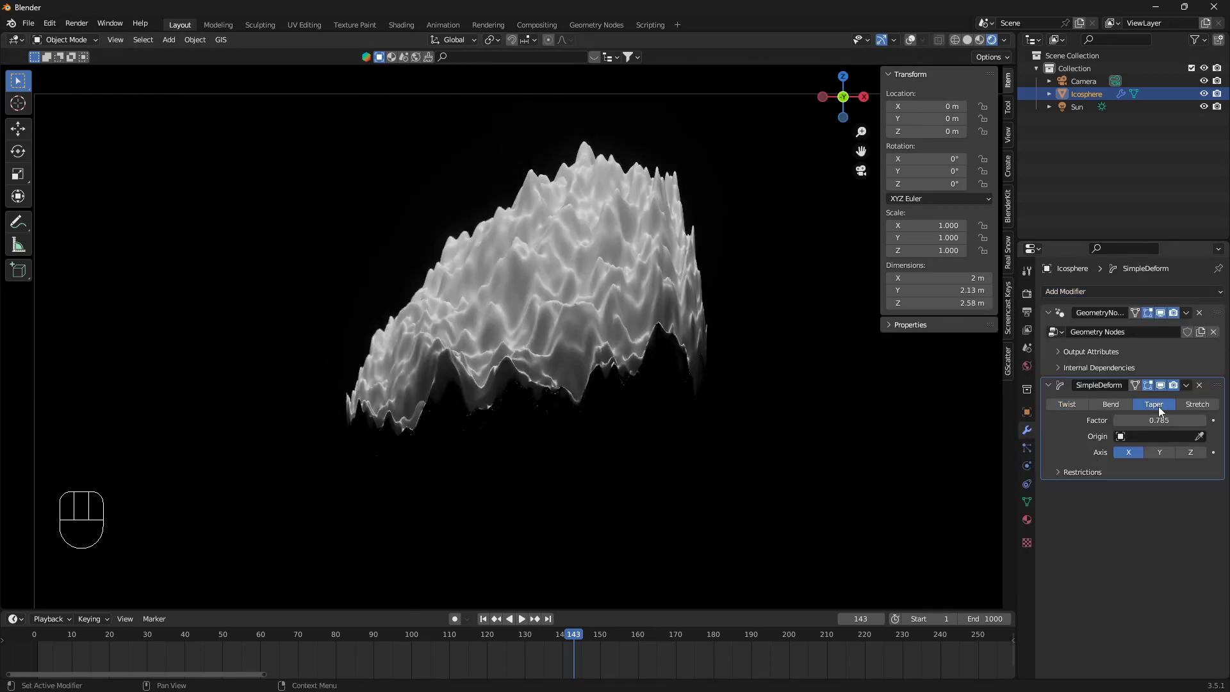
{"action": "left_click", "coordinate": [1160, 453]}
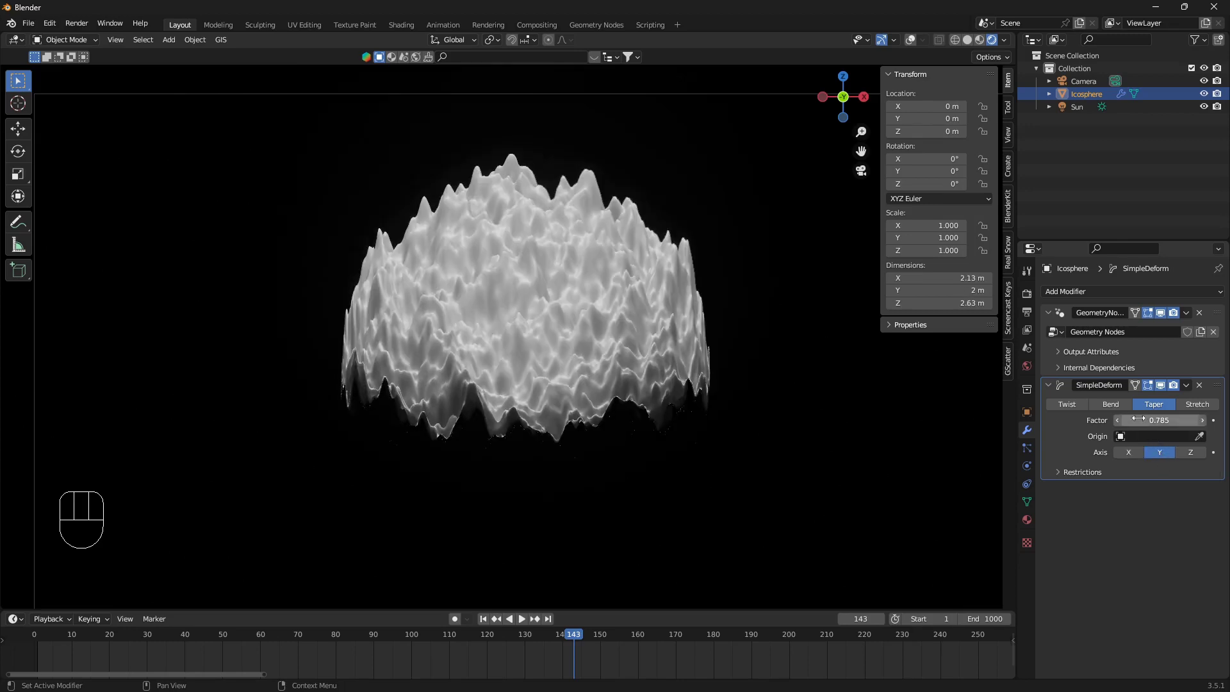
{"action": "left_click_drag", "start_coordinate": [1137, 418], "coordinate": [1224, 418]}
Step: Lower the object along Z to -0.66442 m and start playback
{"action": "scroll", "coordinate": [561, 434], "scroll_direction": "down", "scroll_amount": 2}
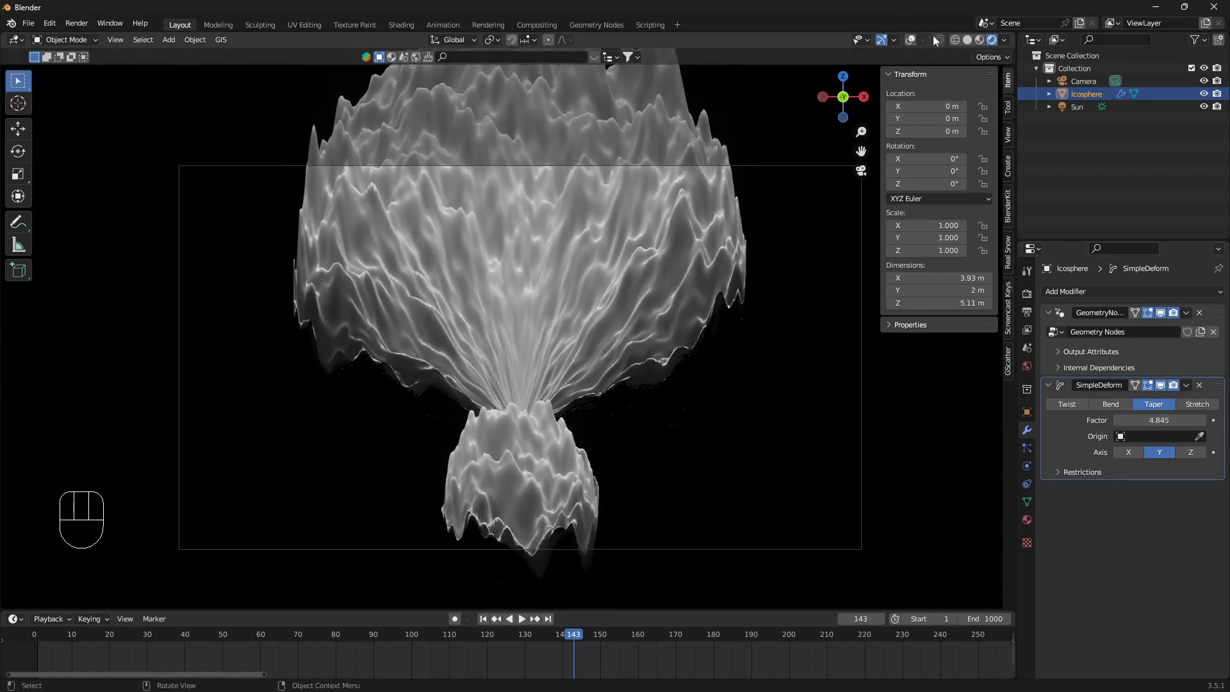
{"action": "left_click", "coordinate": [910, 40]}
{"action": "key", "text": "g"}
{"action": "key", "text": "z"}
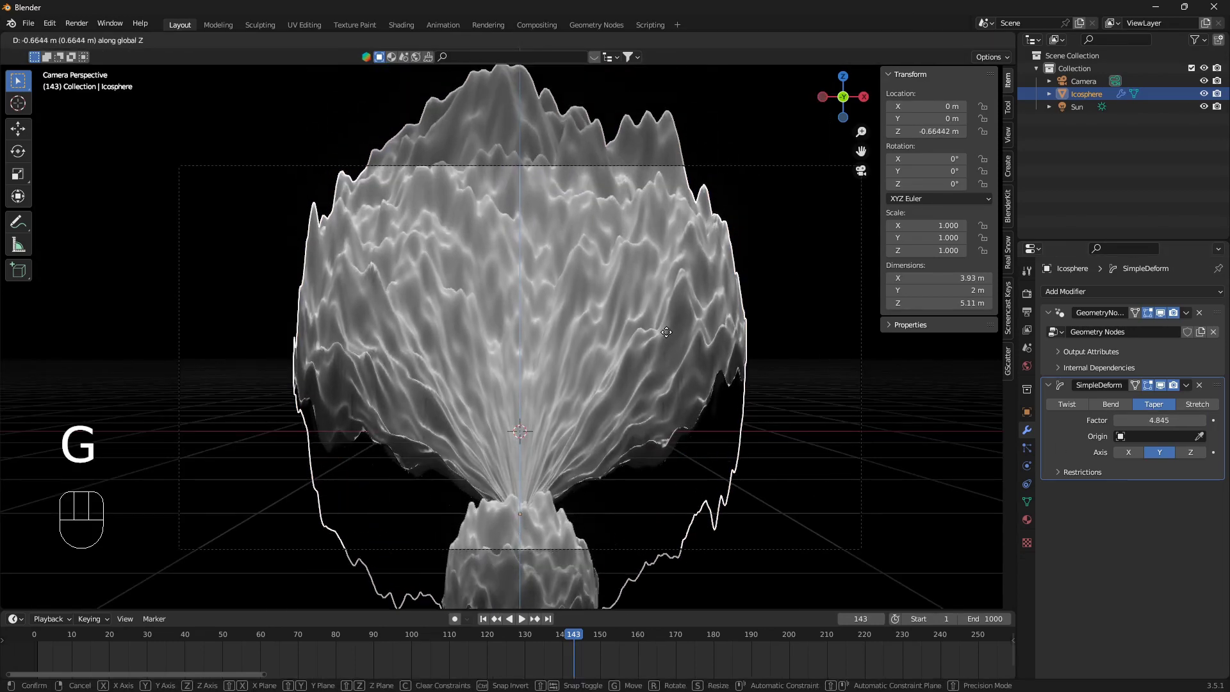
{"action": "left_click", "coordinate": [666, 332]}
{"action": "key", "text": "space"}
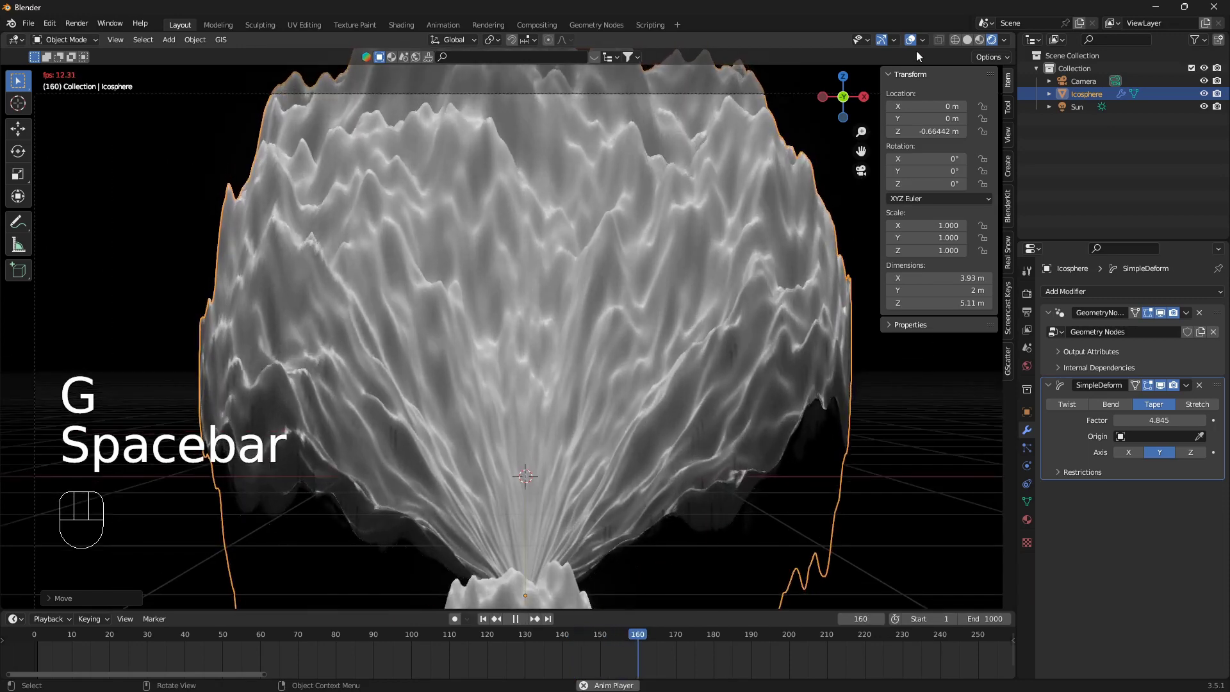
Step: Hide the overlays and pan around the animating mesh, then restore the overlays
{"action": "key", "text": "shift+alt+z"}
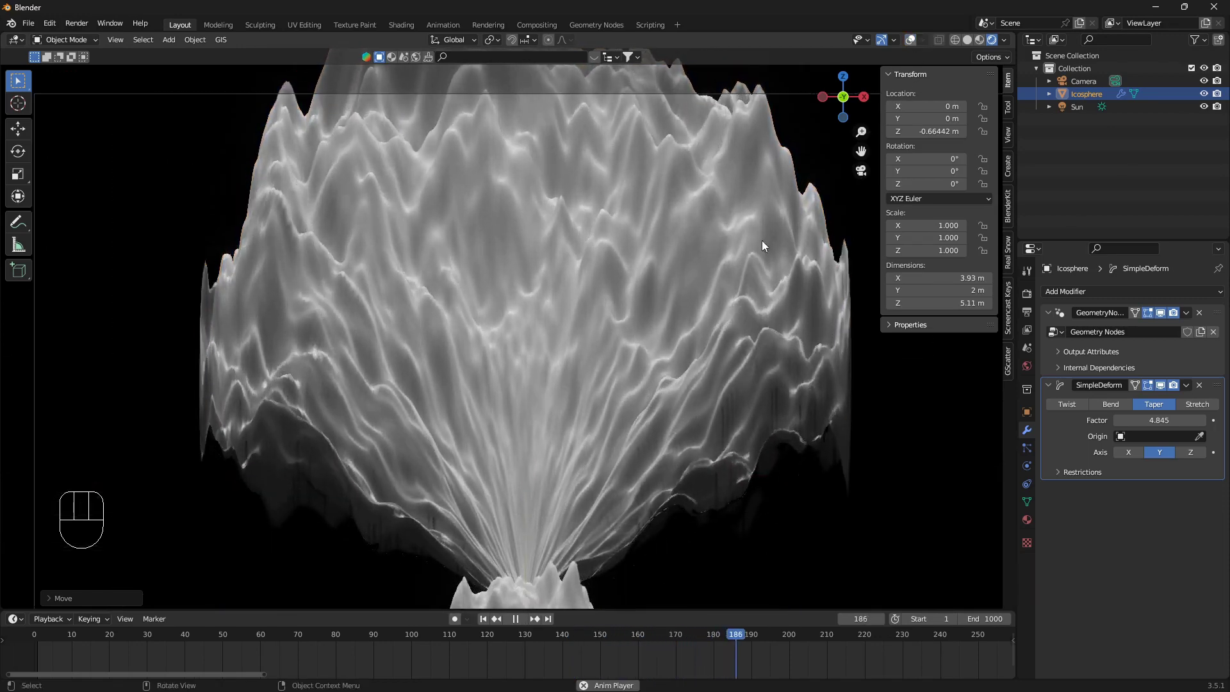
{"action": "middle_click_drag", "start_coordinate": [577, 333], "coordinate": [574, 291], "text": "shift"}
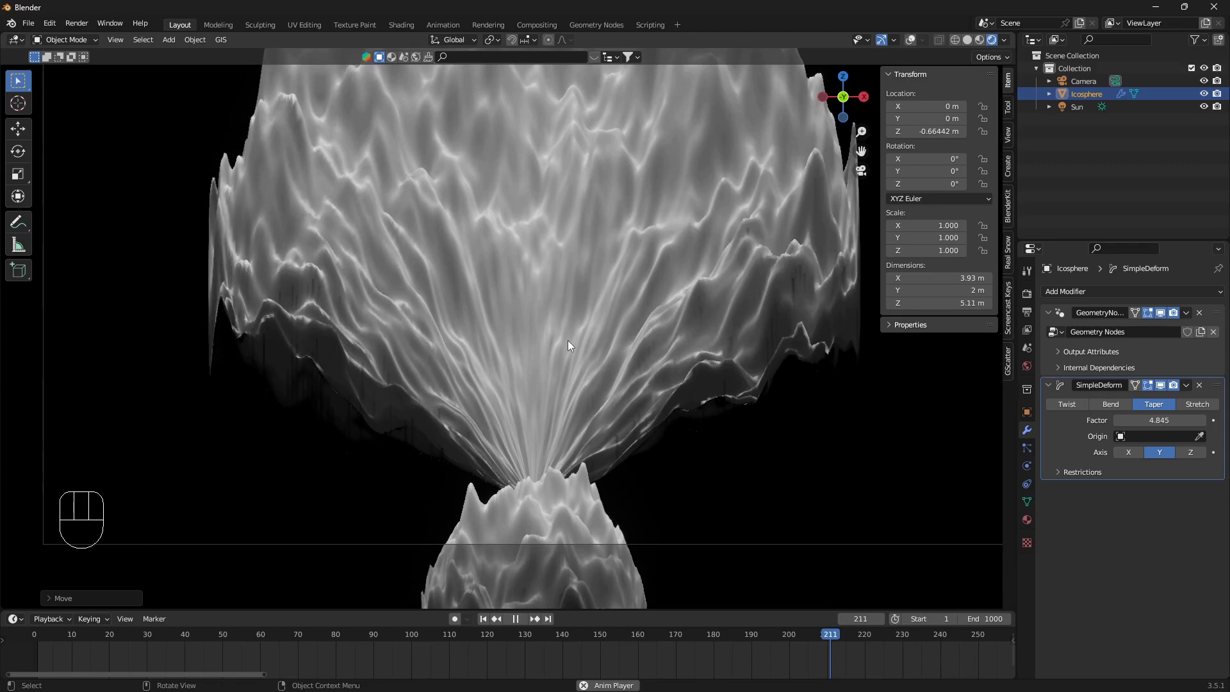
{"action": "scroll", "coordinate": [567, 341], "scroll_direction": "down", "scroll_amount": 1}
{"action": "middle_click_drag", "start_coordinate": [568, 341], "coordinate": [562, 396], "text": "shift"}
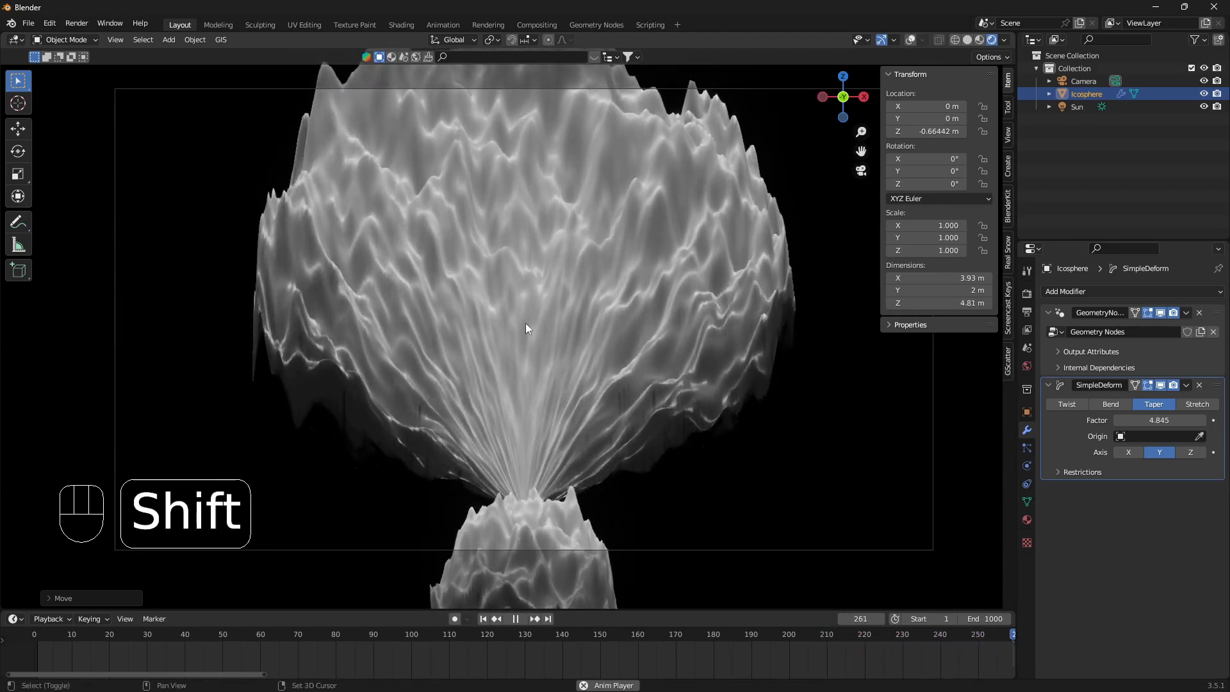
{"action": "key", "text": "shift+alt+z"}
Step: Add a new Sun light to the scene
{"action": "key", "text": "shift+a"}
{"action": "mouse_move", "coordinate": [614, 310]}
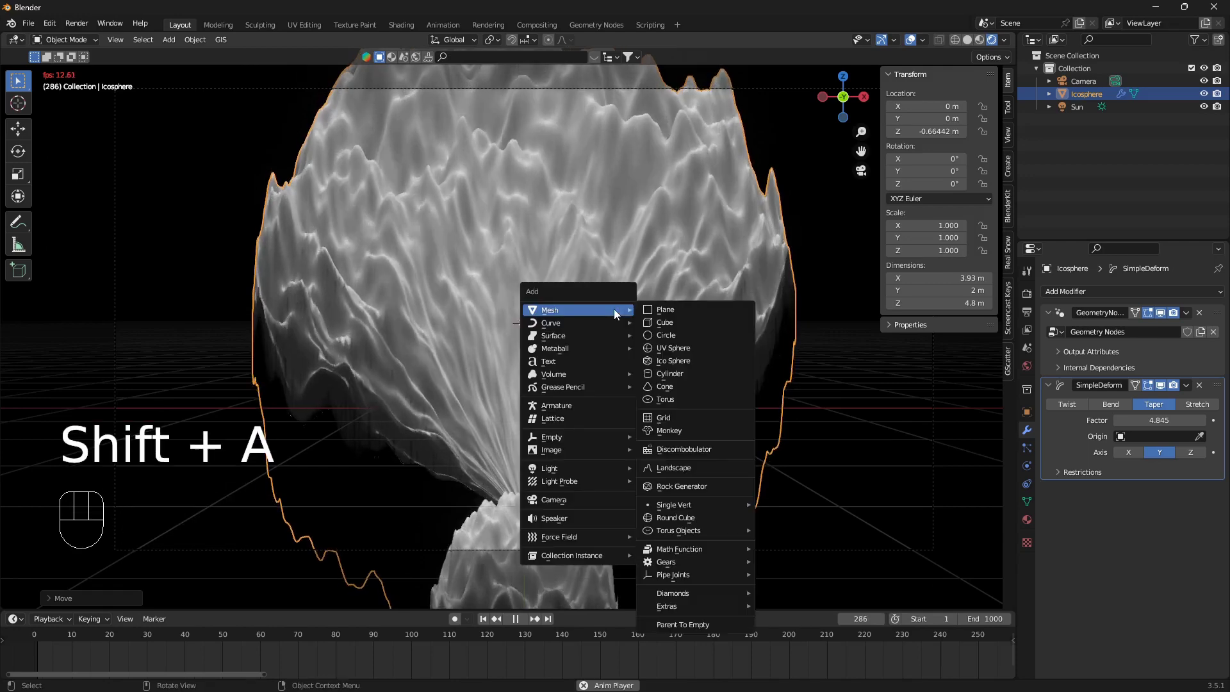
{"action": "mouse_move", "coordinate": [579, 468]}
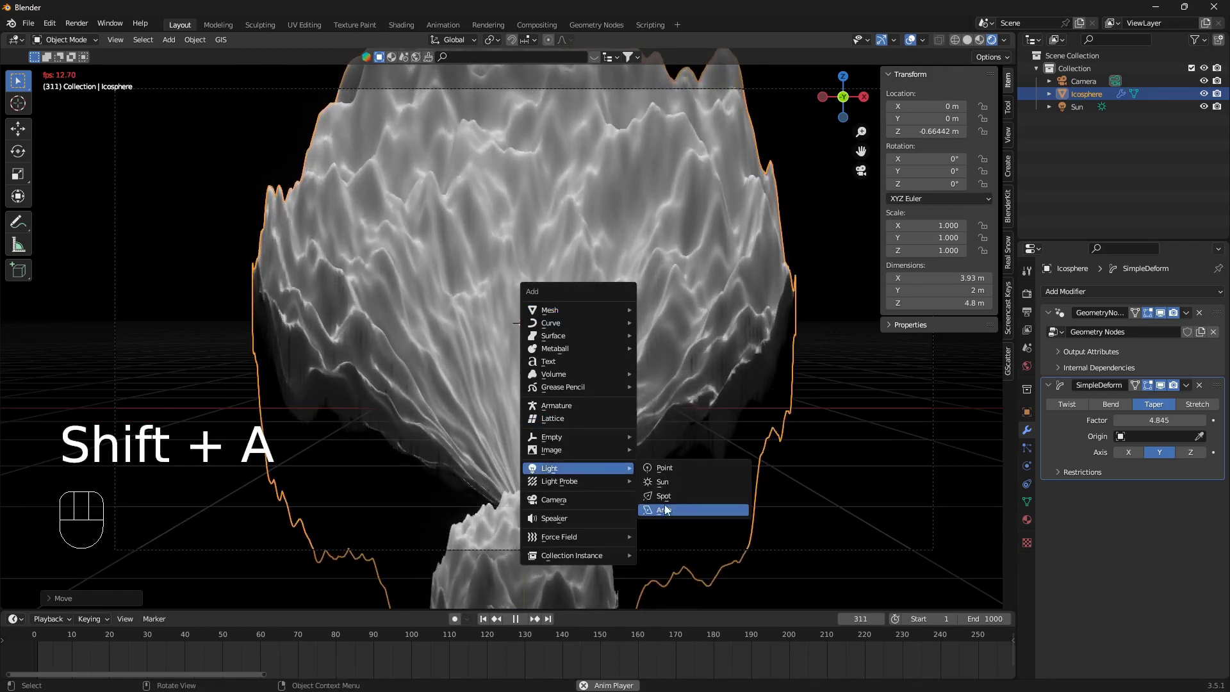
{"action": "left_click", "coordinate": [673, 484]}
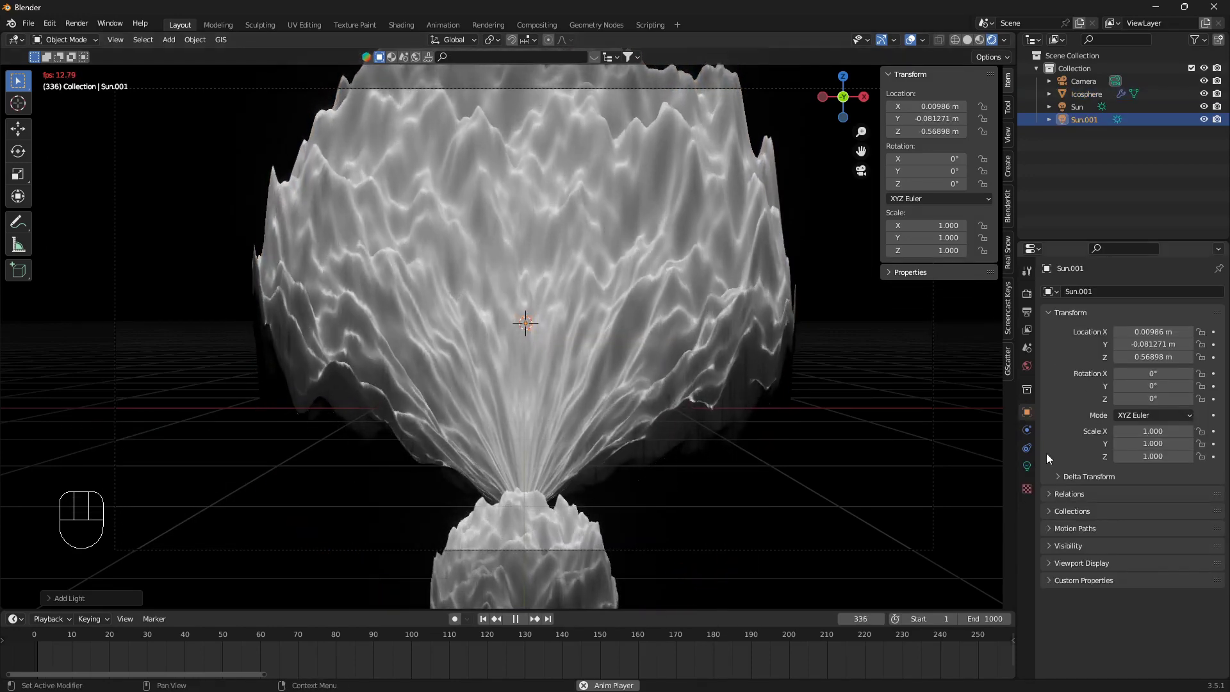
Step: Give the new sun a strength of 5 and a light blue colour
{"action": "left_click", "coordinate": [1027, 465]}
{"action": "double_click", "coordinate": [1159, 379]}
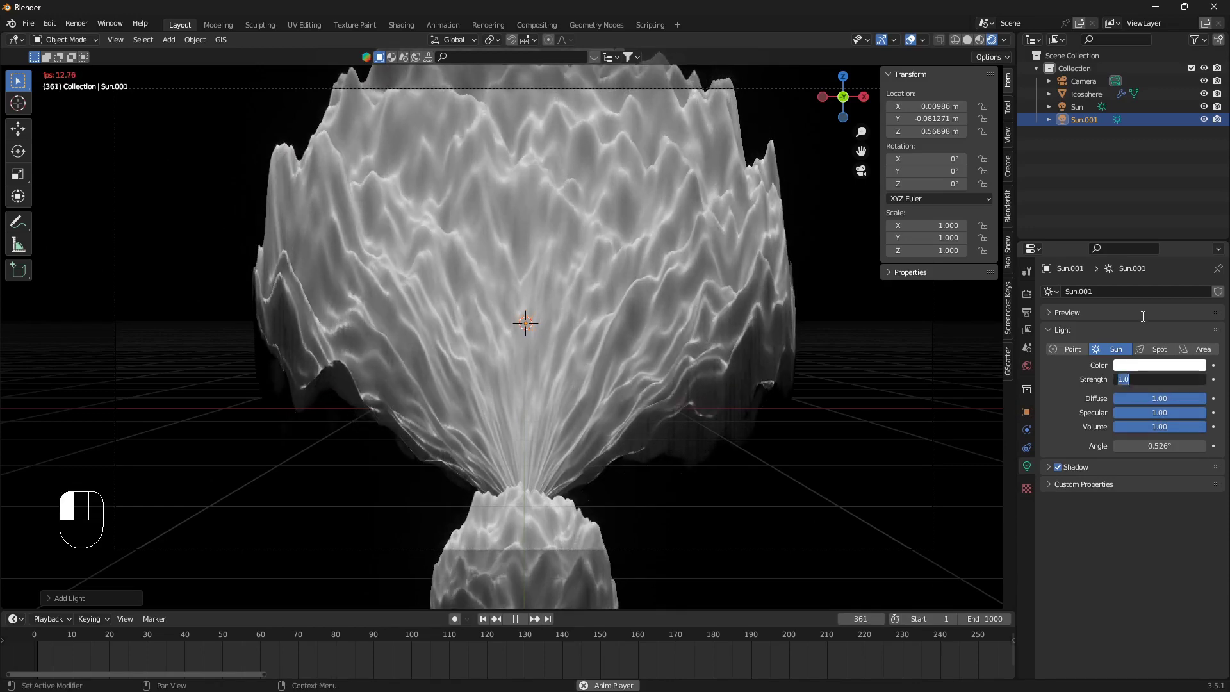
{"action": "type", "text": "5"}
{"action": "key", "text": "Return"}
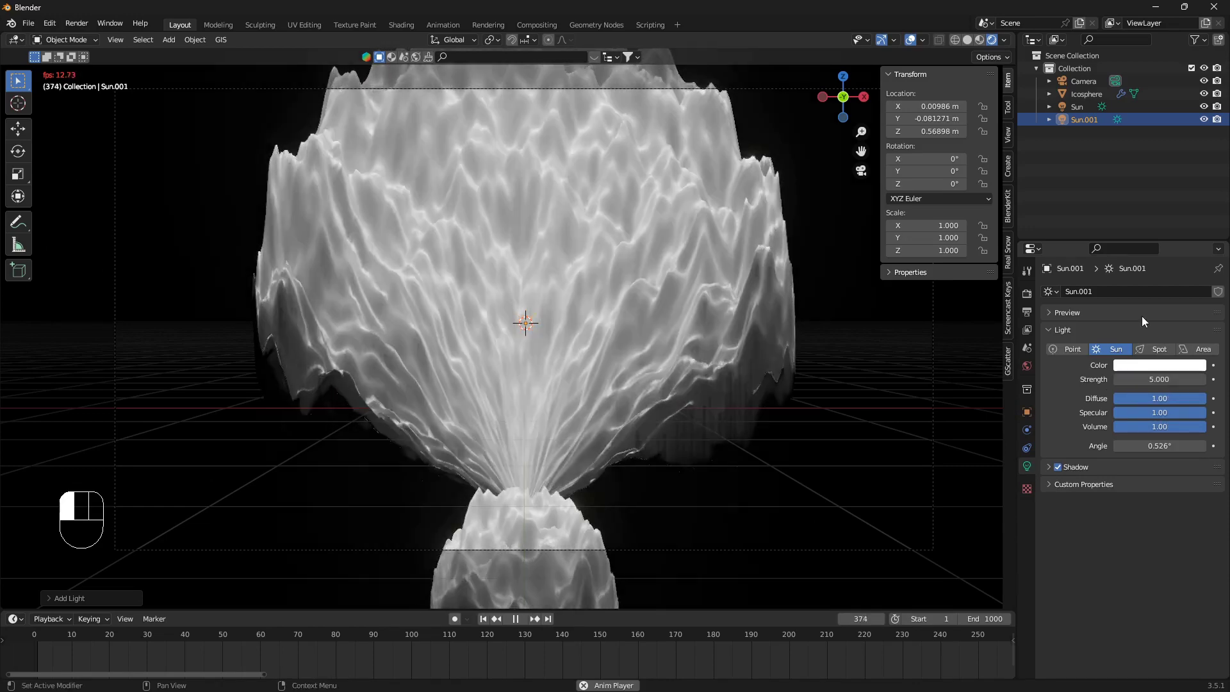
{"action": "left_click", "coordinate": [1161, 369]}
{"action": "left_click", "coordinate": [1148, 219]}
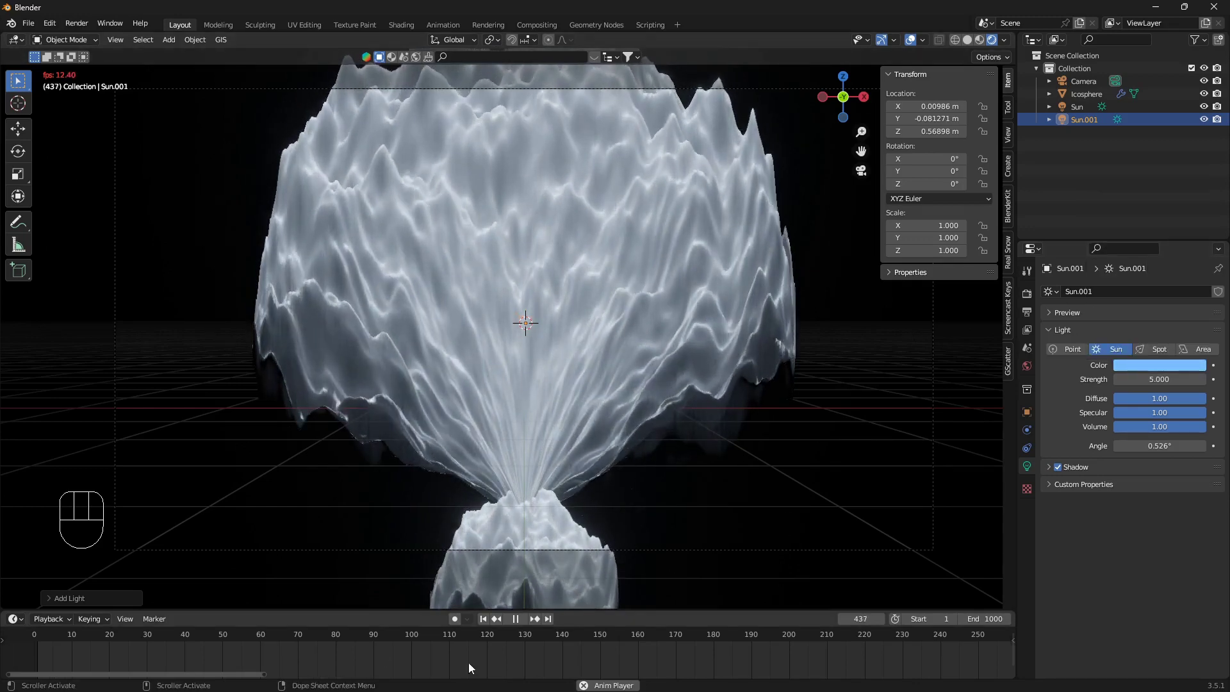
{"action": "left_click_drag", "start_coordinate": [25, 609], "coordinate": [67, 564]}
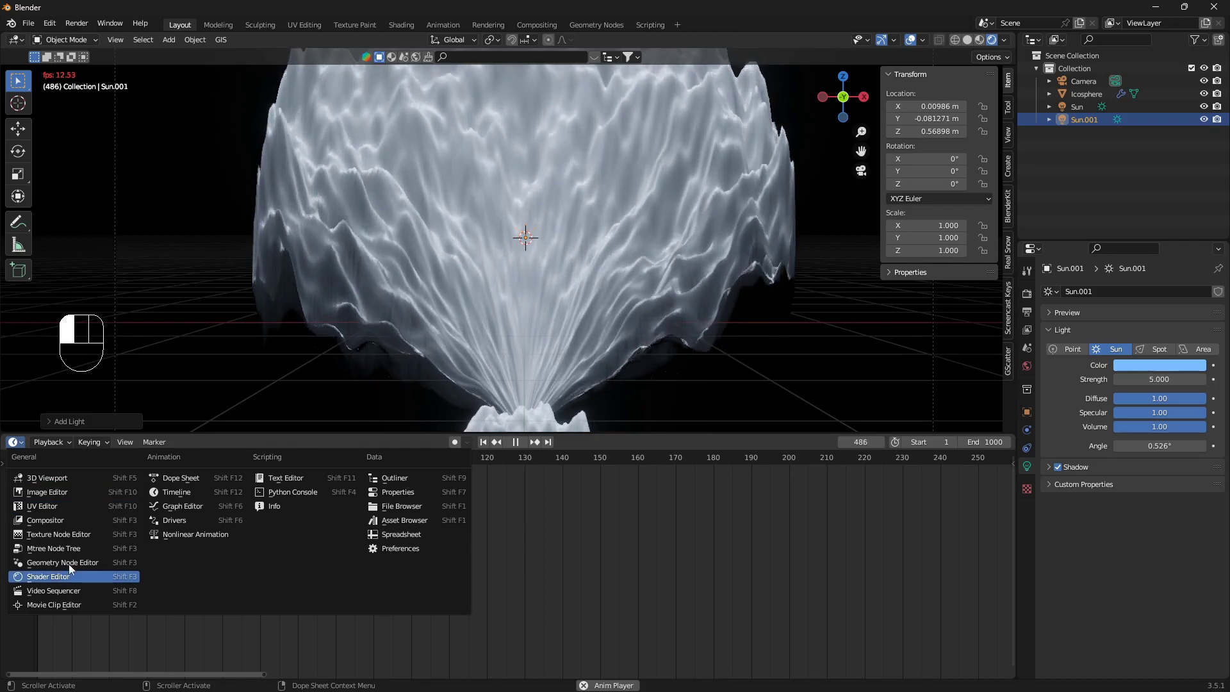
Step: Make the lower area a Geometry Node Editor, select the Icosphere, and delete its Simple Deform modifier
{"action": "left_click", "coordinate": [68, 564]}
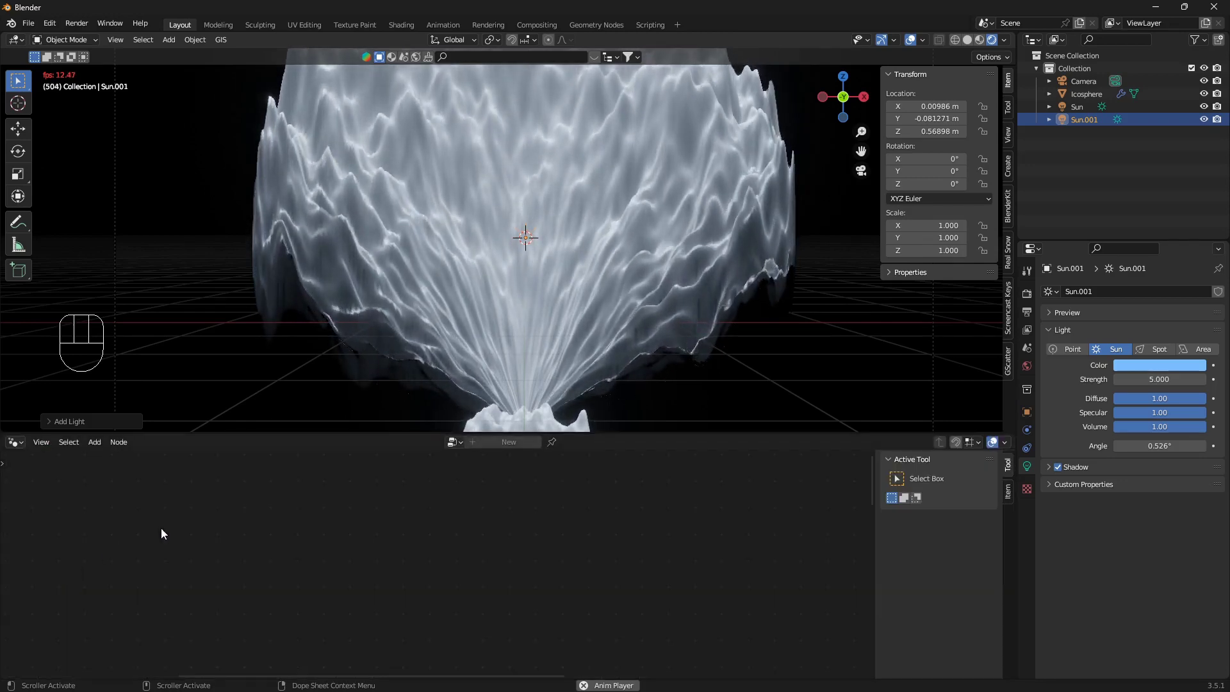
{"action": "left_click", "coordinate": [577, 191]}
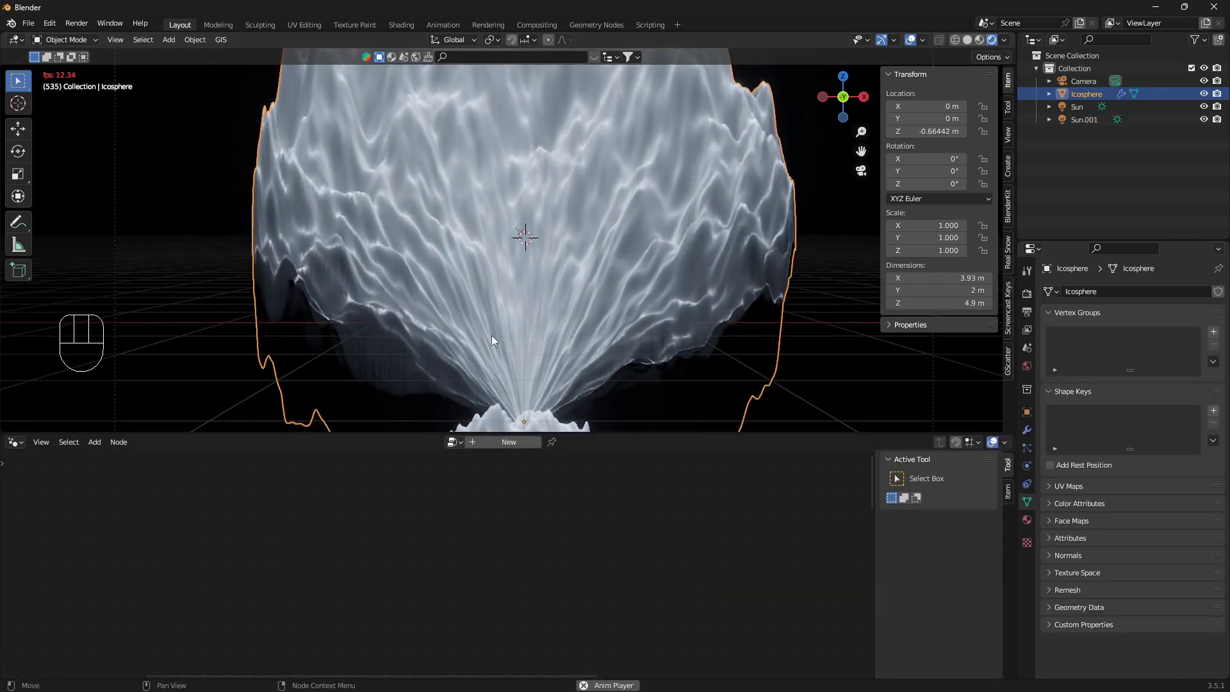
{"action": "left_click", "coordinate": [1028, 431]}
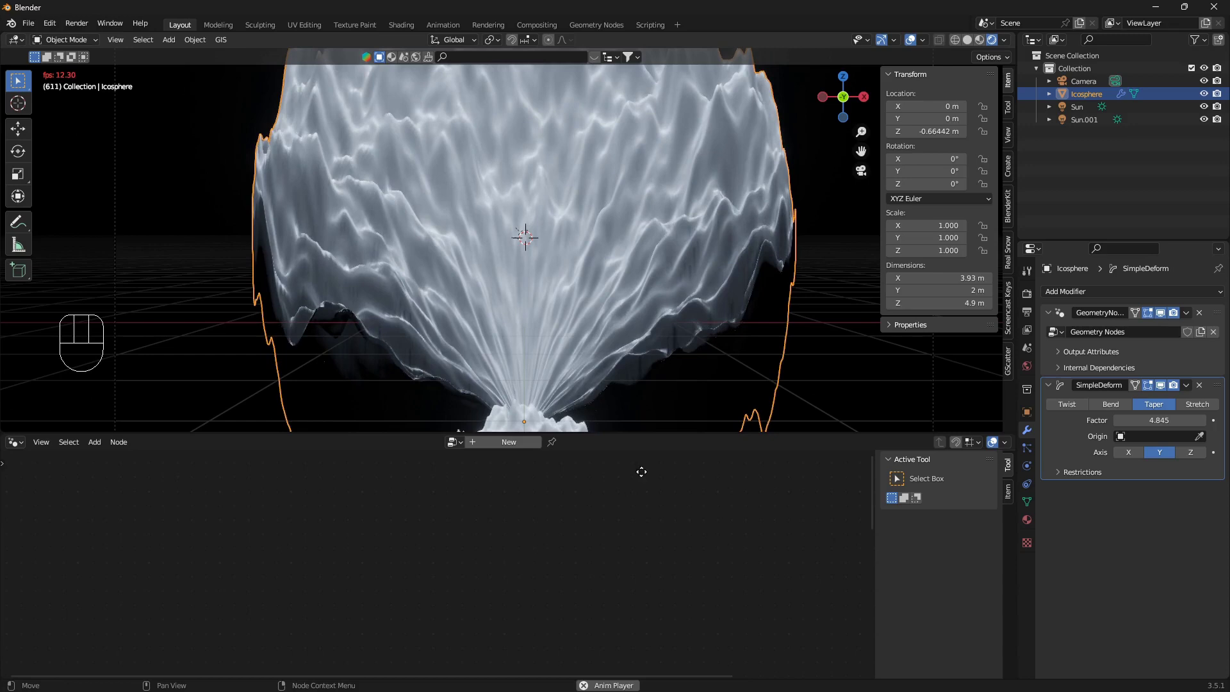
{"action": "middle_click_drag", "start_coordinate": [641, 472], "coordinate": [878, 513]}
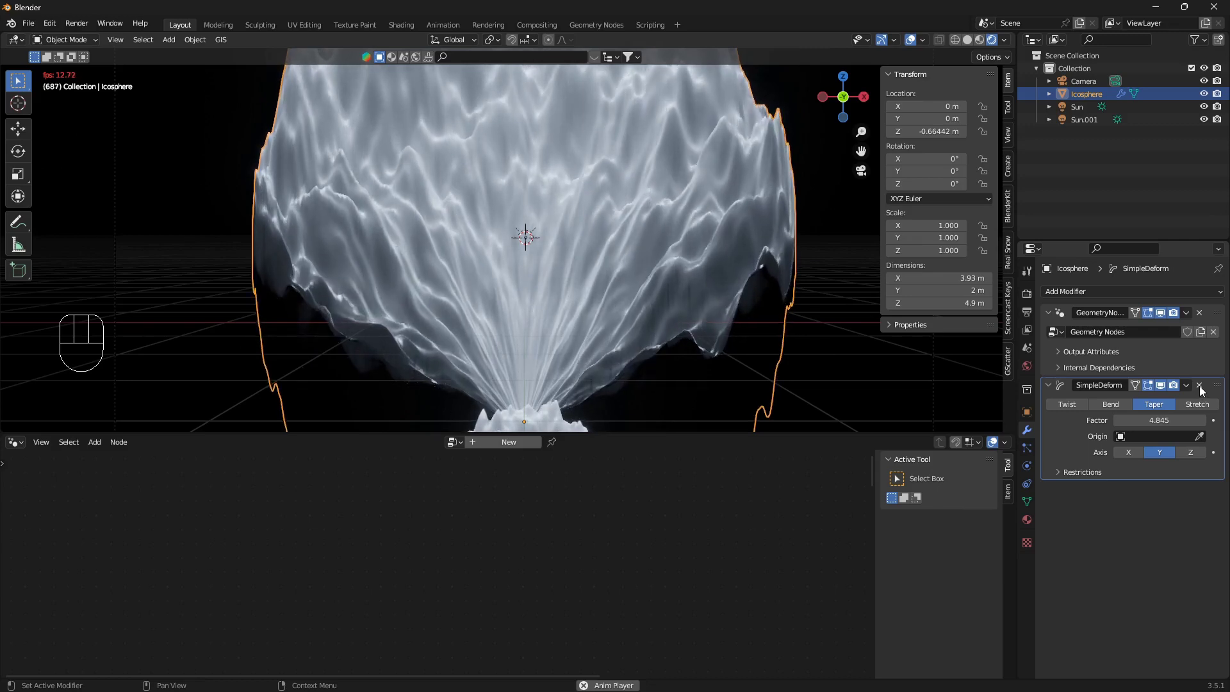
{"action": "left_click", "coordinate": [1199, 385]}
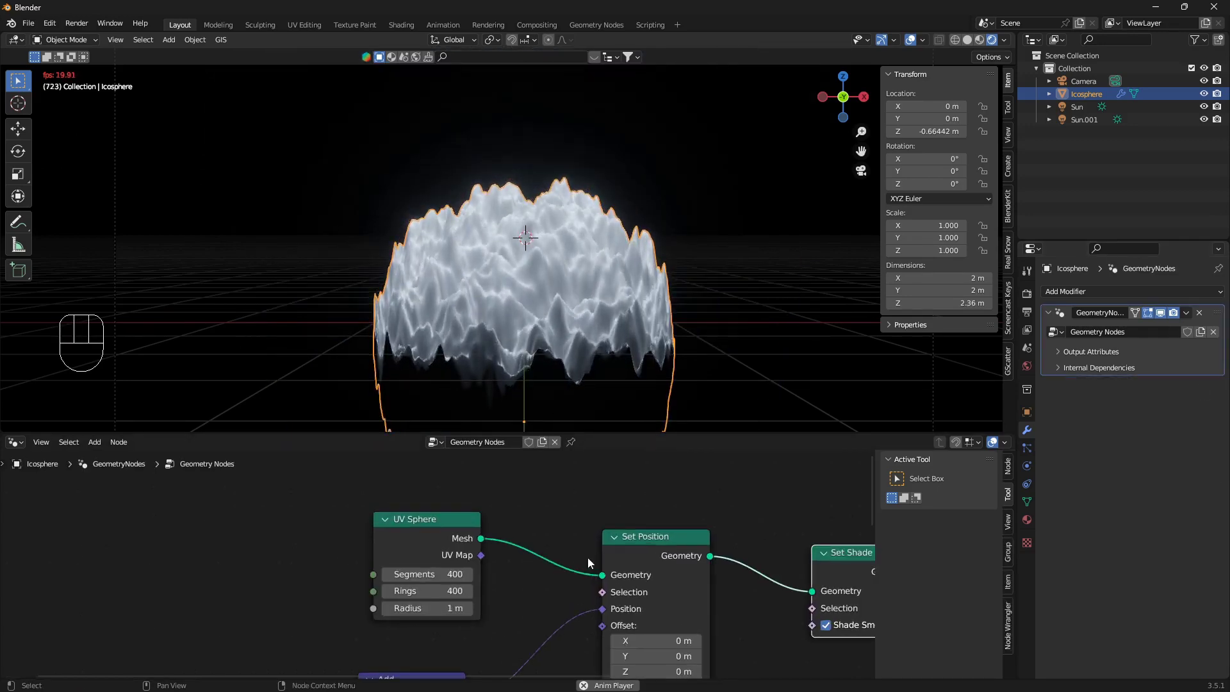
Step: Pan to the end of the node chain and drag Group Output far to the right
{"action": "scroll", "coordinate": [587, 556], "scroll_direction": "down", "scroll_amount": 2}
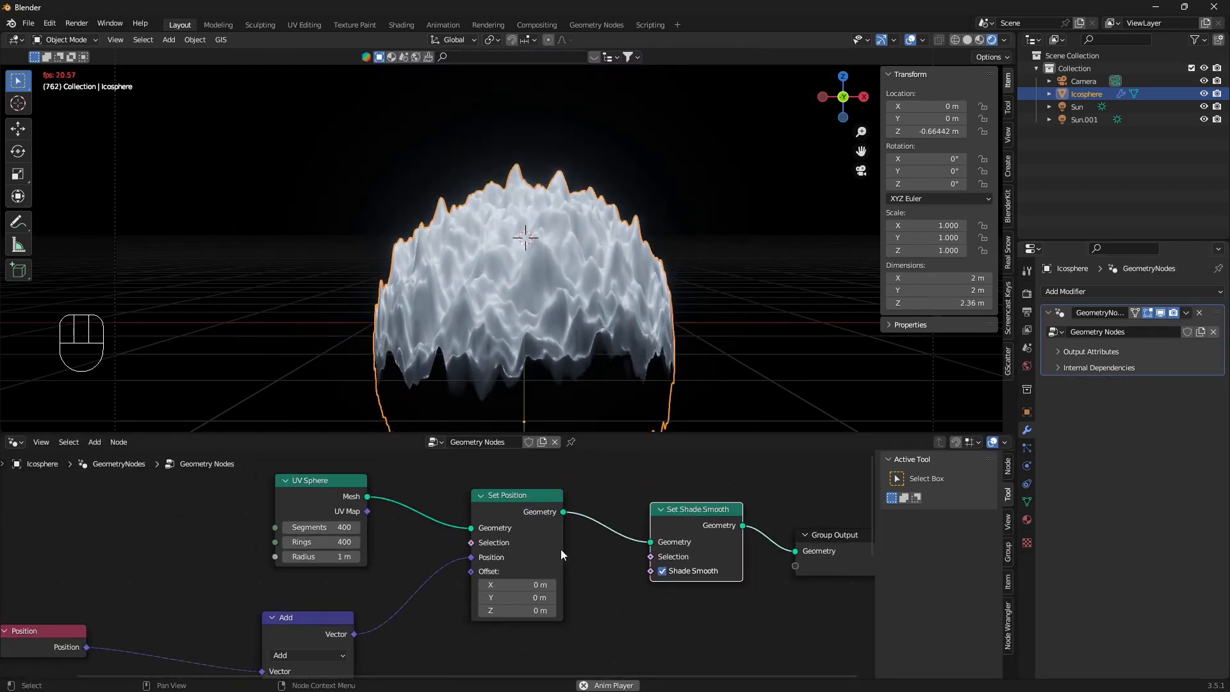
{"action": "scroll", "coordinate": [551, 552], "scroll_direction": "up", "scroll_amount": 1}
{"action": "scroll", "coordinate": [541, 551], "scroll_direction": "up", "scroll_amount": 1}
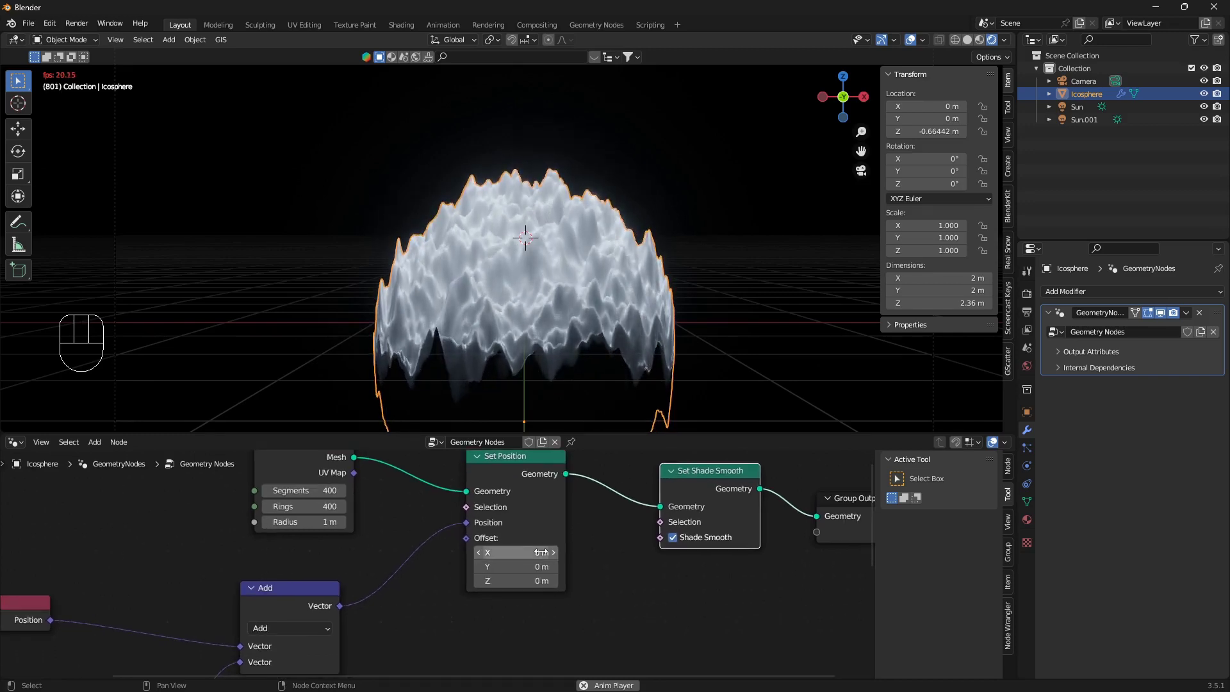
{"action": "middle_click_drag", "start_coordinate": [541, 551], "coordinate": [452, 598]}
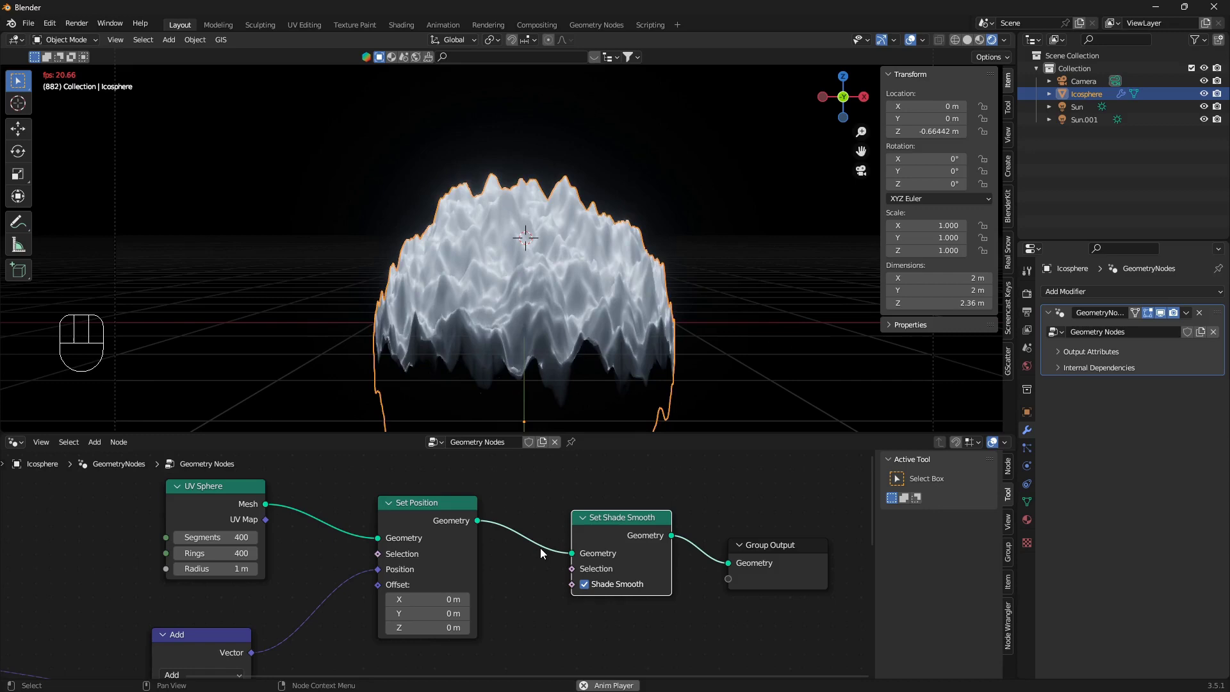
{"action": "scroll", "coordinate": [513, 566], "scroll_direction": "up", "scroll_amount": 1}
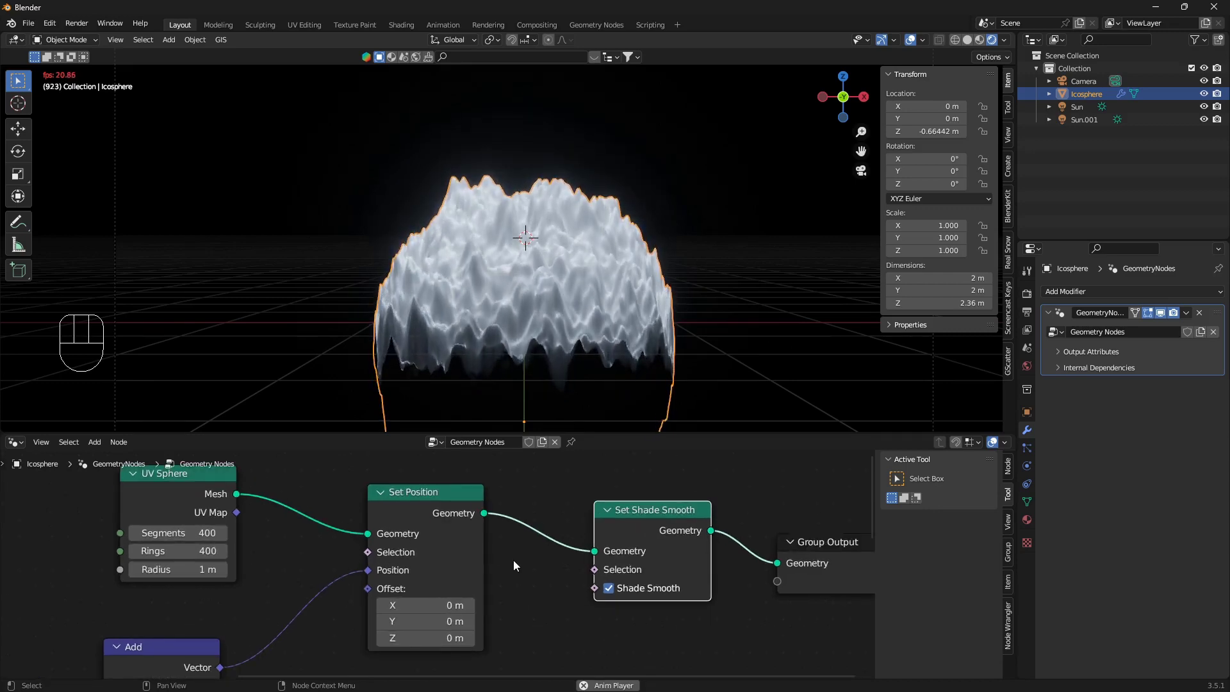
{"action": "middle_click_drag", "start_coordinate": [514, 562], "coordinate": [2, 602]}
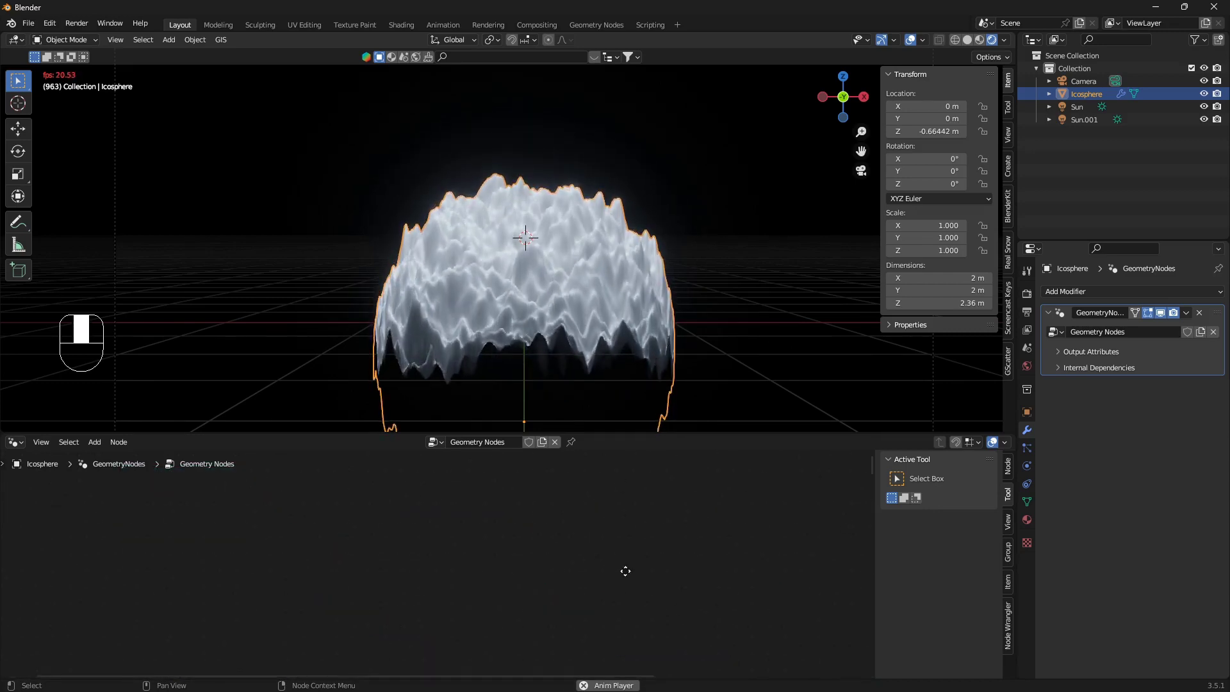
{"action": "middle_click_drag", "start_coordinate": [528, 508], "coordinate": [562, 558]}
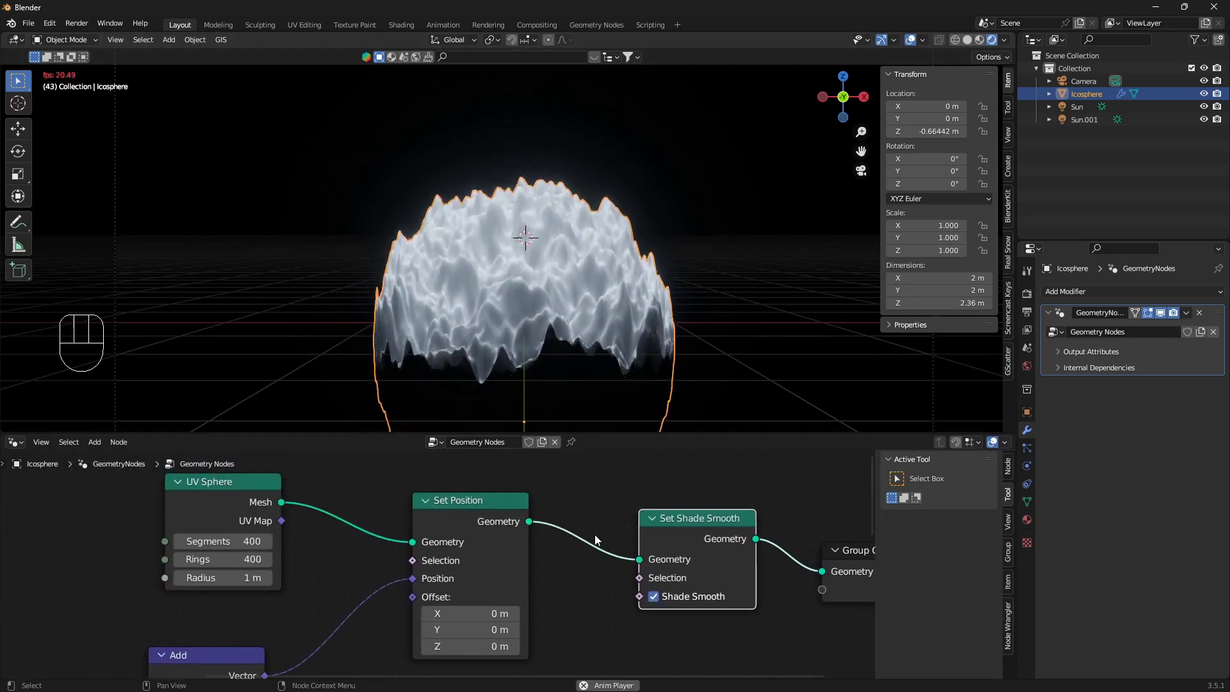
{"action": "scroll", "coordinate": [595, 534], "scroll_direction": "down", "scroll_amount": 1}
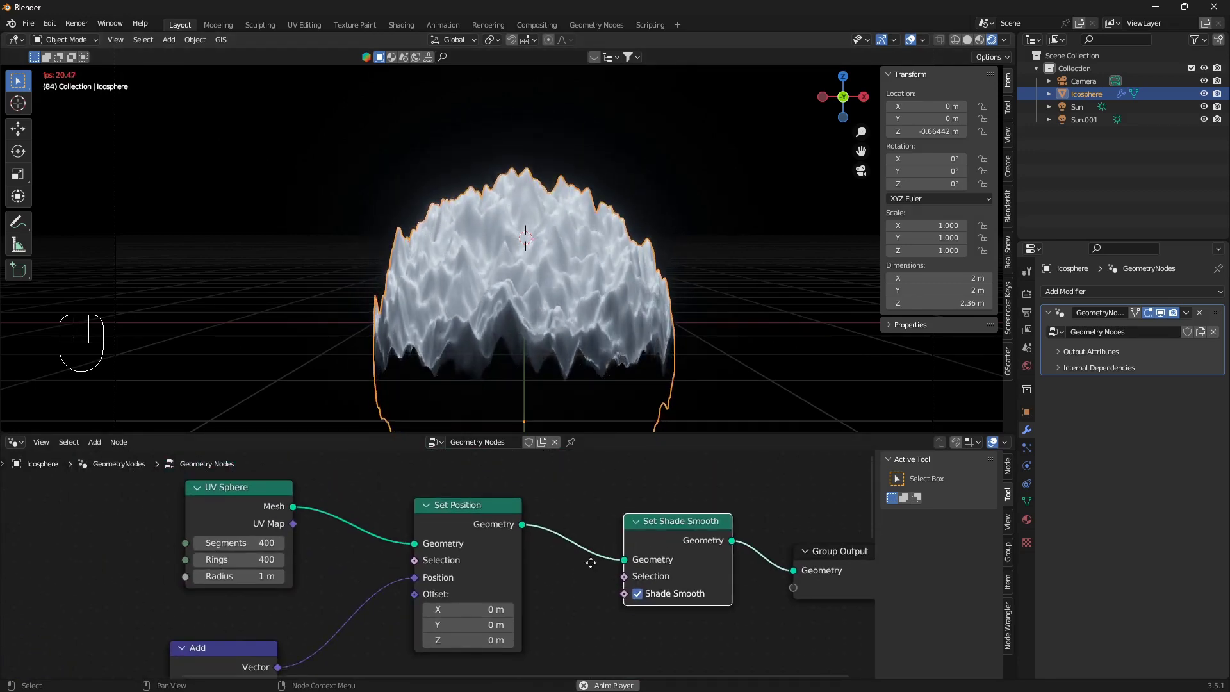
{"action": "middle_click_drag", "start_coordinate": [591, 562], "coordinate": [440, 593]}
{"action": "left_click_drag", "start_coordinate": [572, 588], "coordinate": [777, 553]}
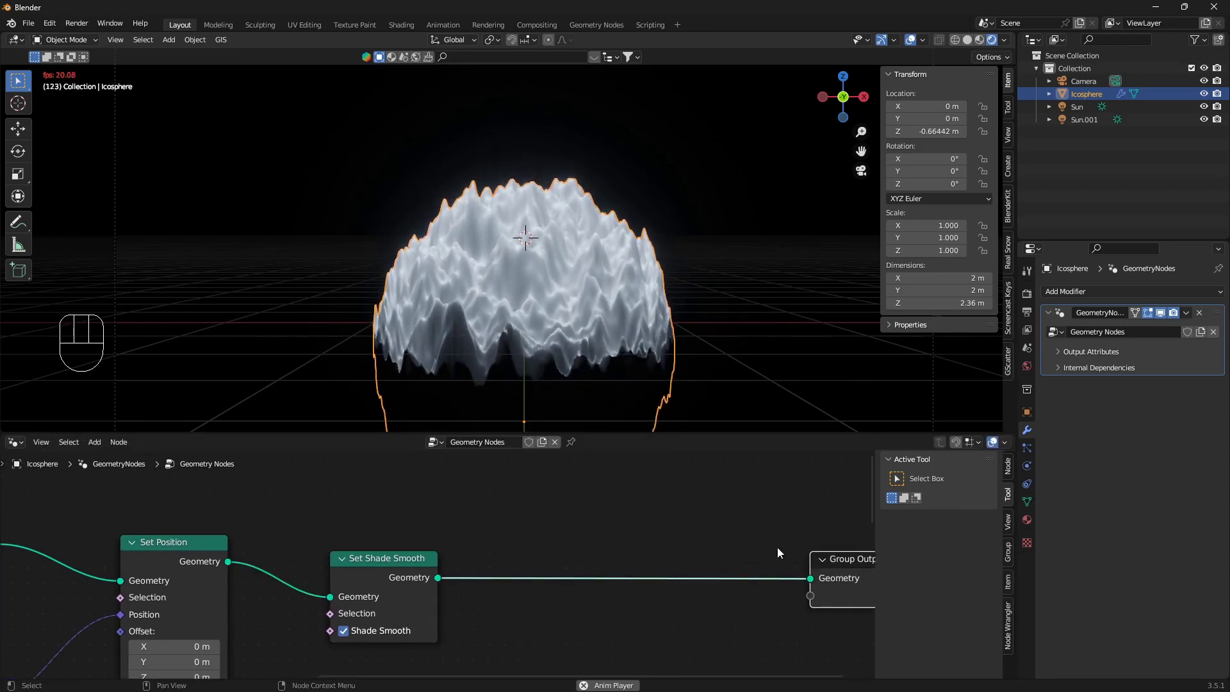
Step: Drop a Set Material node on the link before Group Output, leaving its material empty
{"action": "key", "text": "shift+a"}
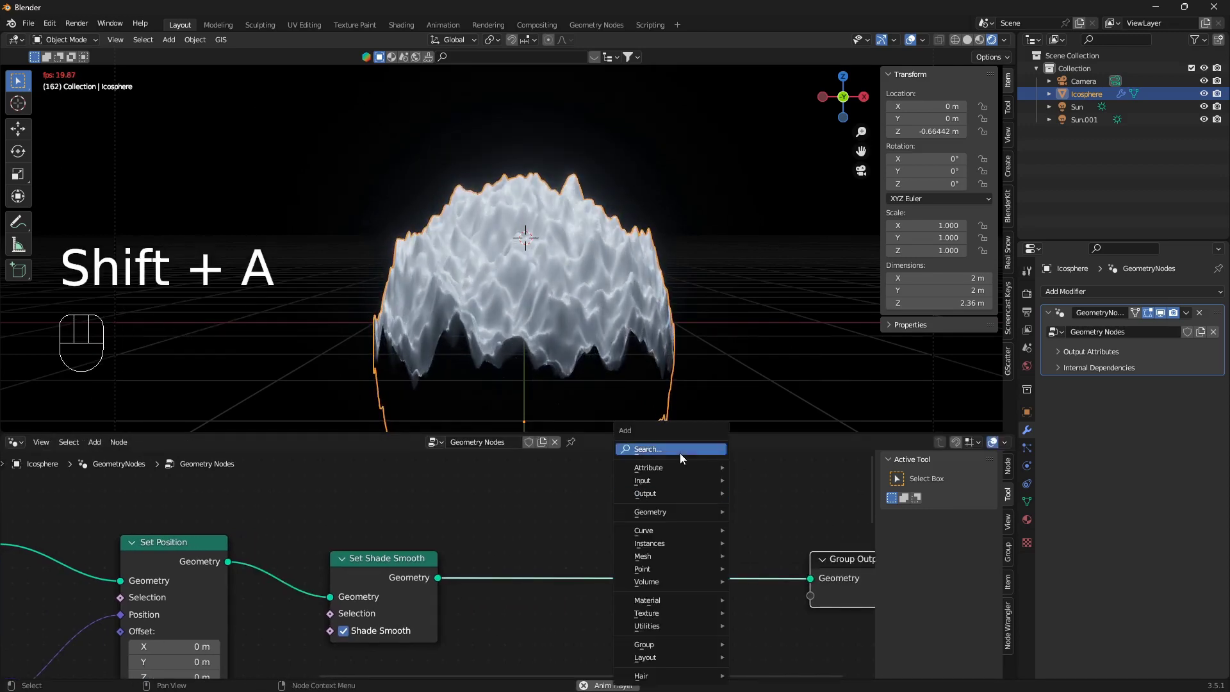
{"action": "type", "text": "set"}
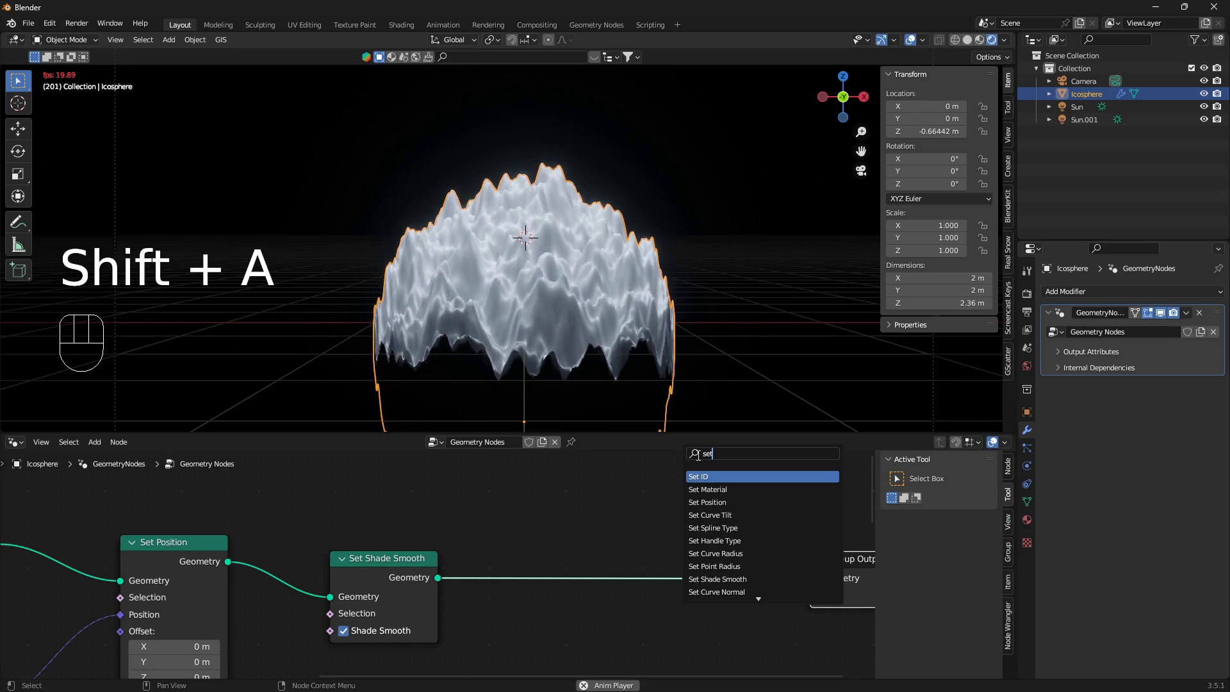
{"action": "left_click", "coordinate": [707, 490]}
{"action": "left_click", "coordinate": [543, 589]}
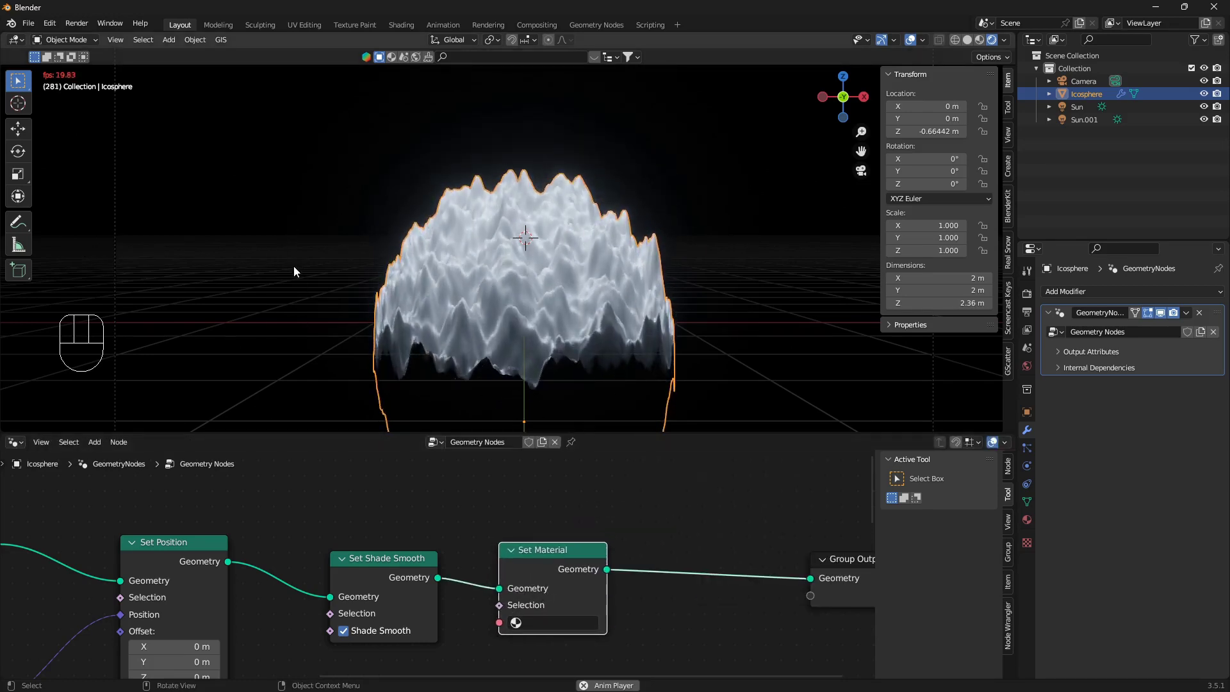
{"action": "left_click", "coordinate": [515, 622]}
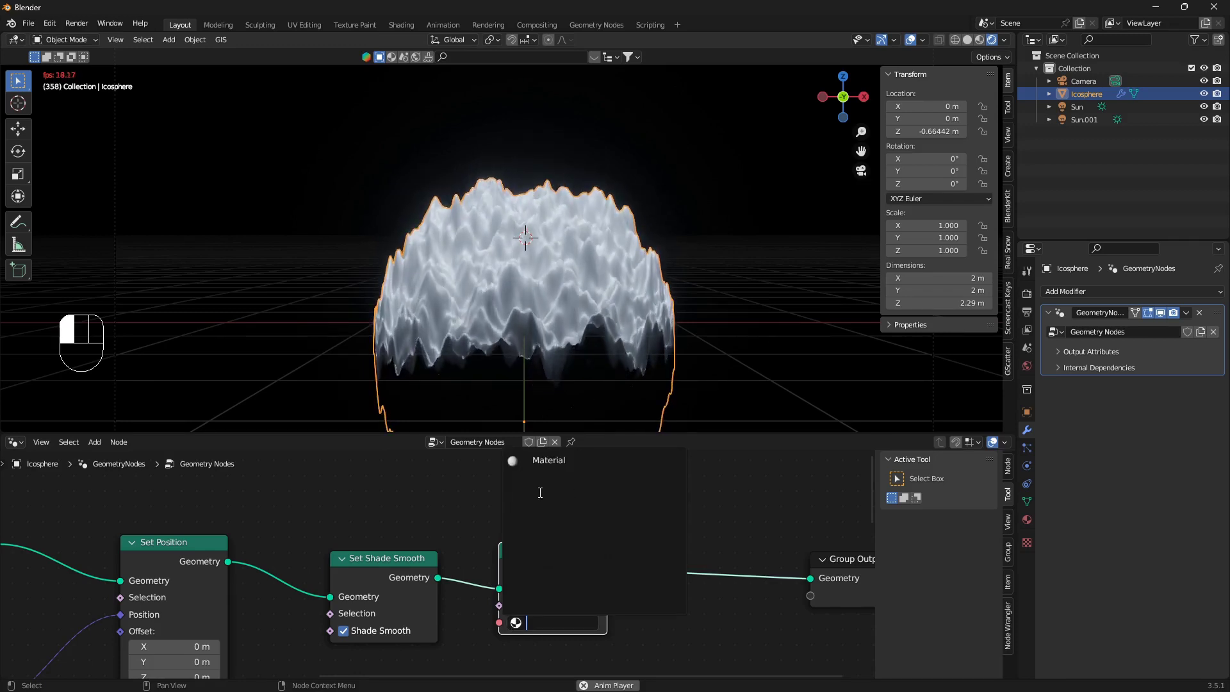
{"action": "key", "text": "Escape"}
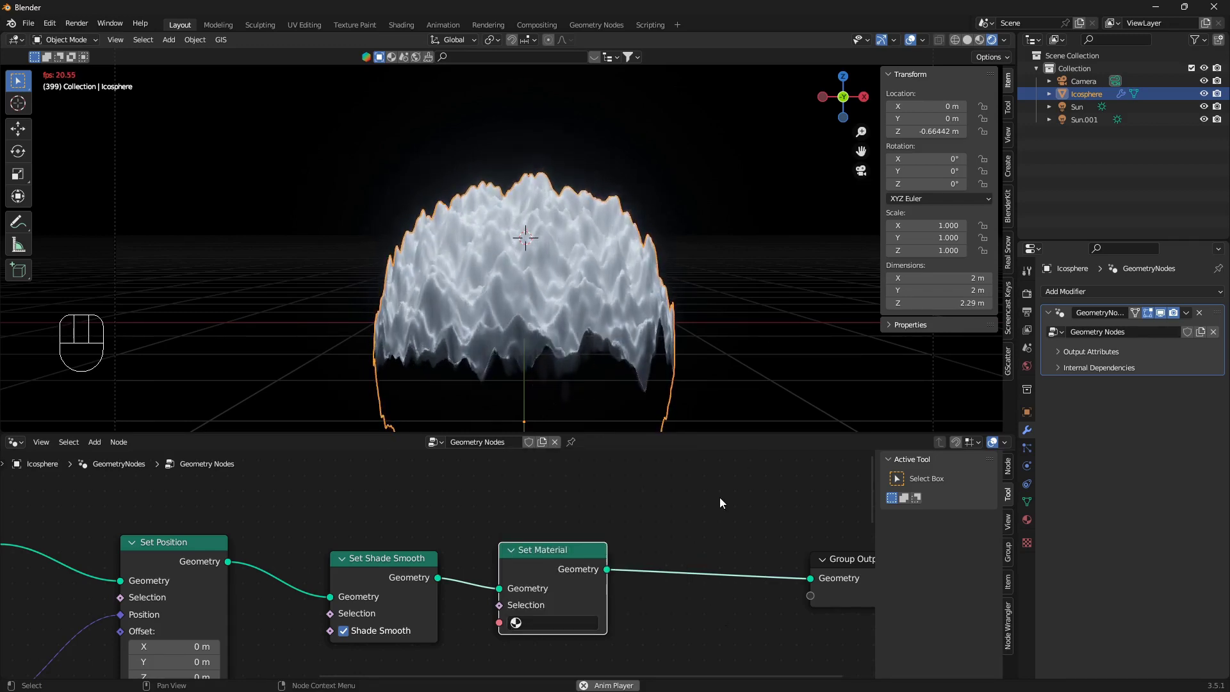
{"action": "key", "text": "shift"}
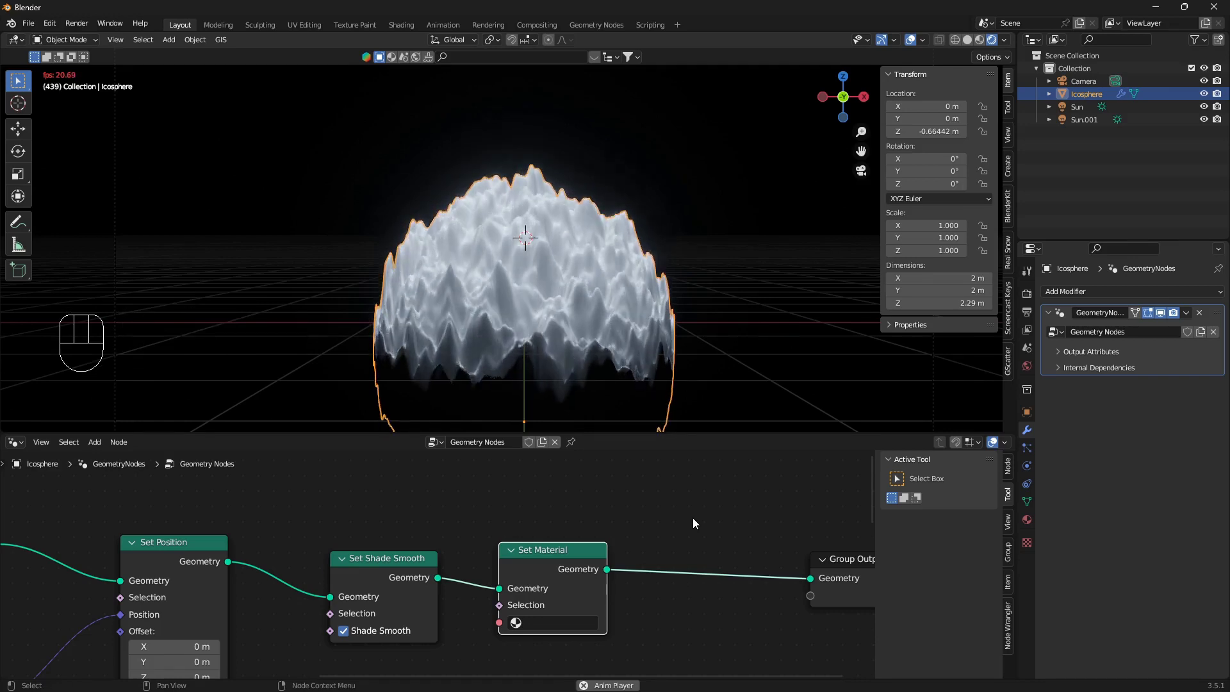
{"action": "key", "text": "shift+a"}
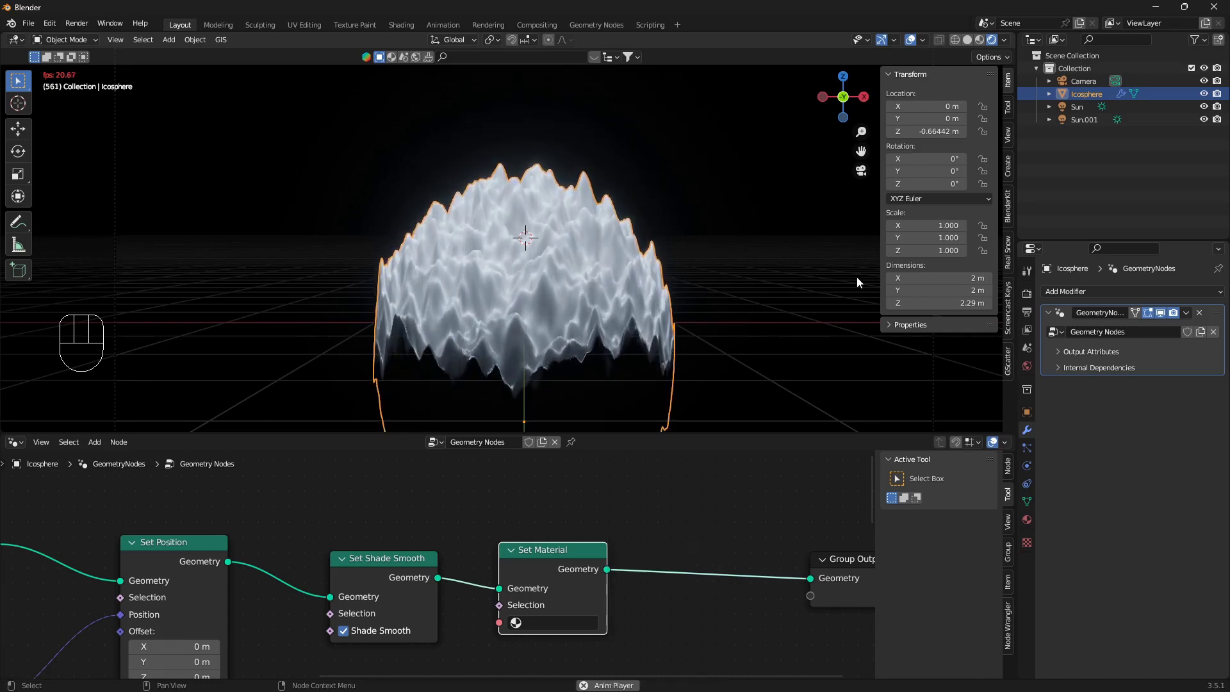
Step: Enlarge the 3D view and add a Simple Deform modifier tapering along Y with factor 5.135
{"action": "left_click_drag", "start_coordinate": [760, 432], "coordinate": [760, 519]}
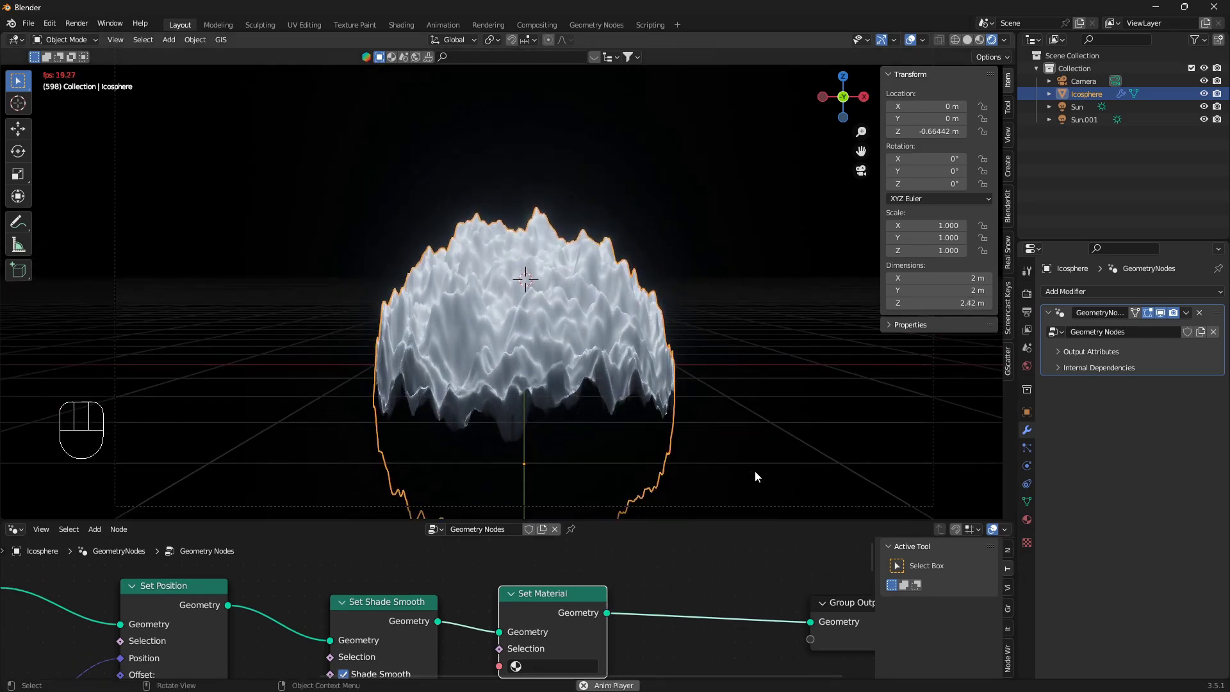
{"action": "middle_click_drag", "start_coordinate": [754, 475], "coordinate": [733, 344], "text": "shift"}
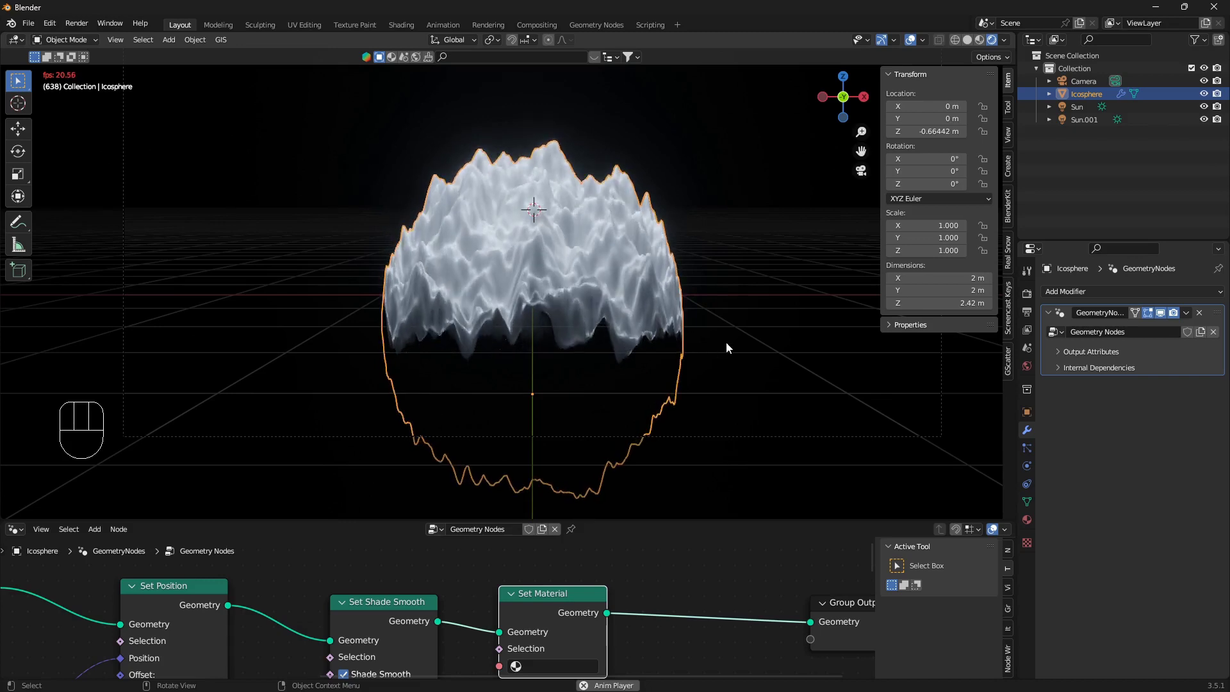
{"action": "left_click", "coordinate": [1221, 300]}
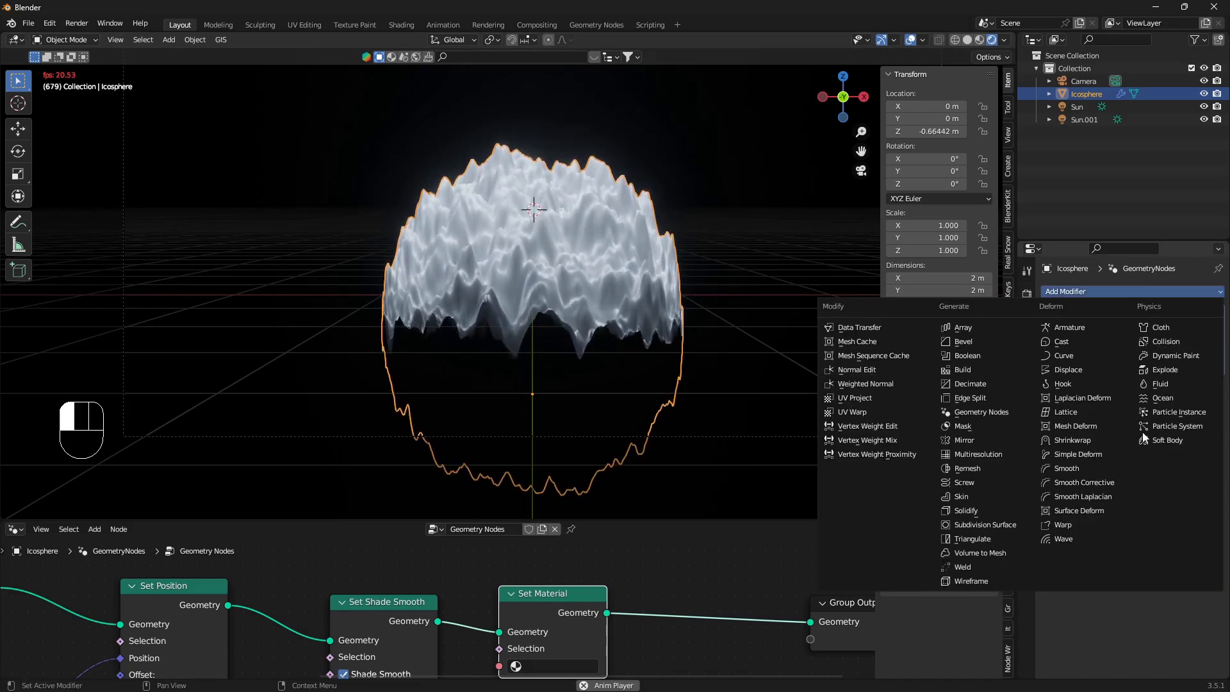
{"action": "left_click", "coordinate": [1104, 452]}
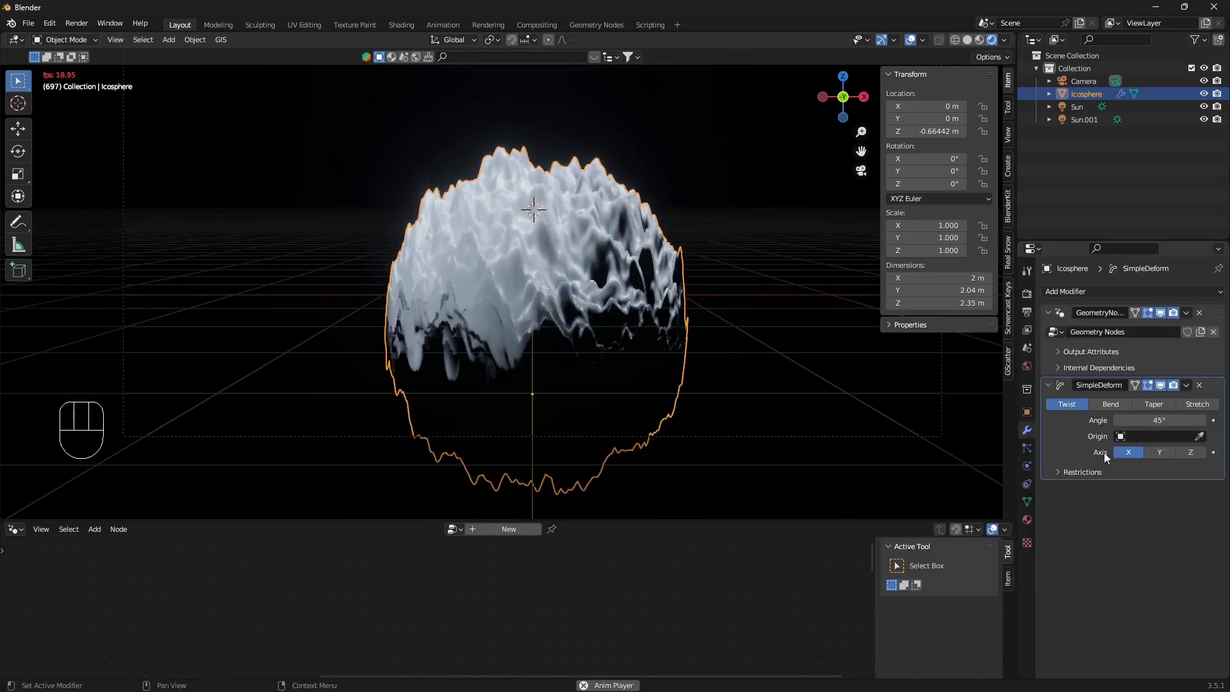
{"action": "left_click", "coordinate": [1155, 406]}
{"action": "left_click", "coordinate": [1159, 453]}
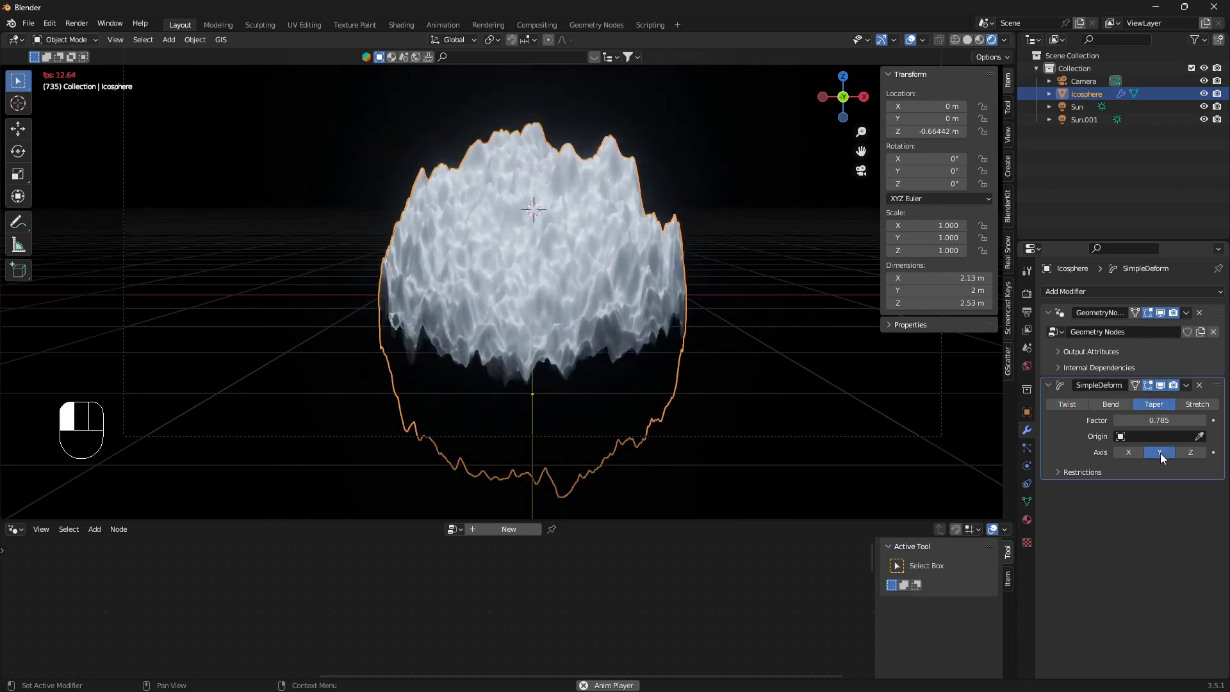
{"action": "left_click_drag", "start_coordinate": [1159, 420], "coordinate": [1211, 420]}
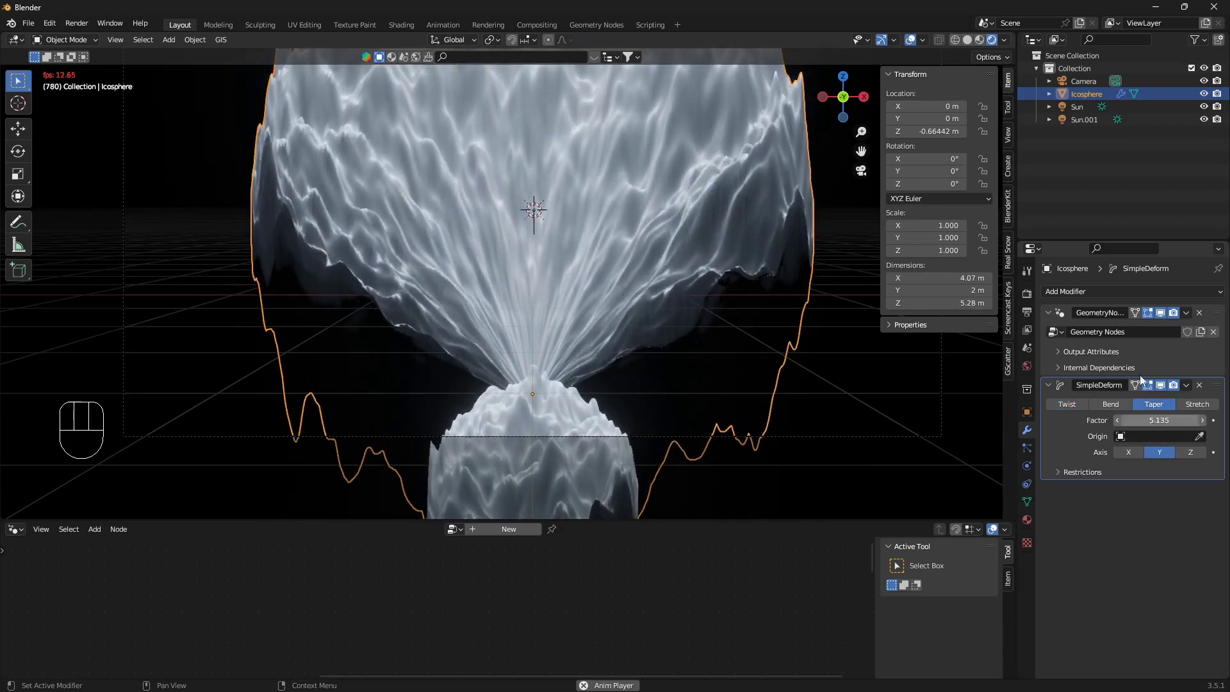
{"action": "left_click", "coordinate": [1190, 291]}
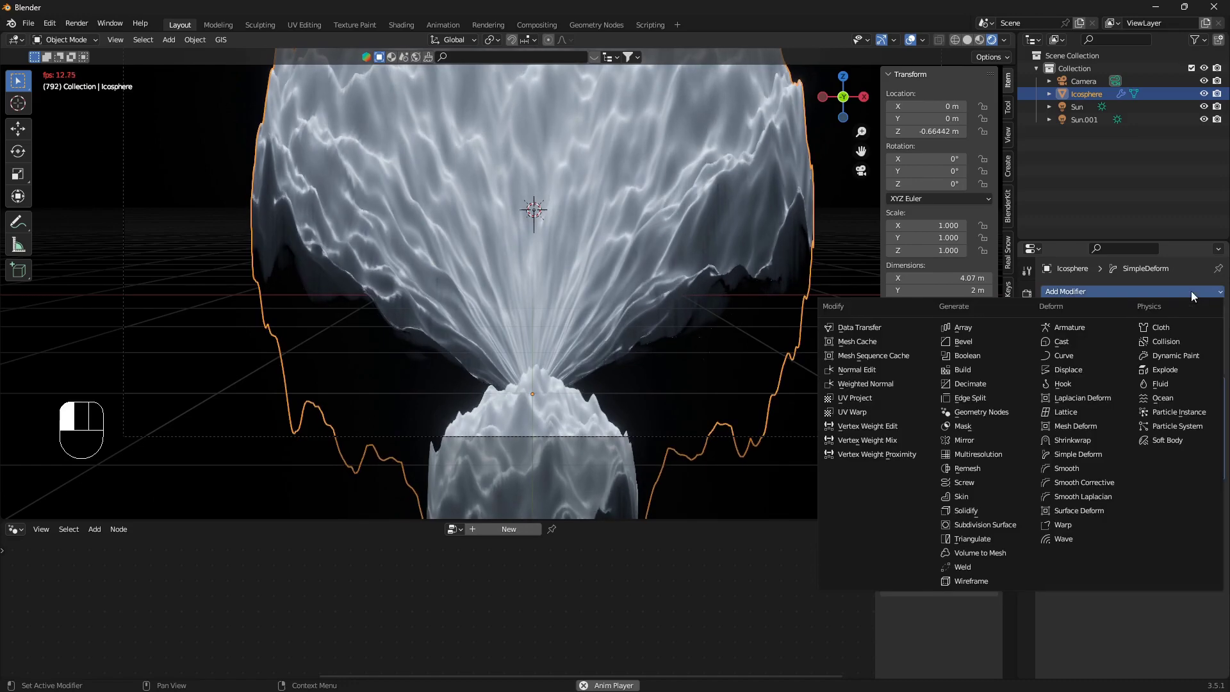
Step: Add another Simple Deform set to Taper on Y with factor 0.785, then recentre the view
{"action": "left_click", "coordinate": [1079, 454]}
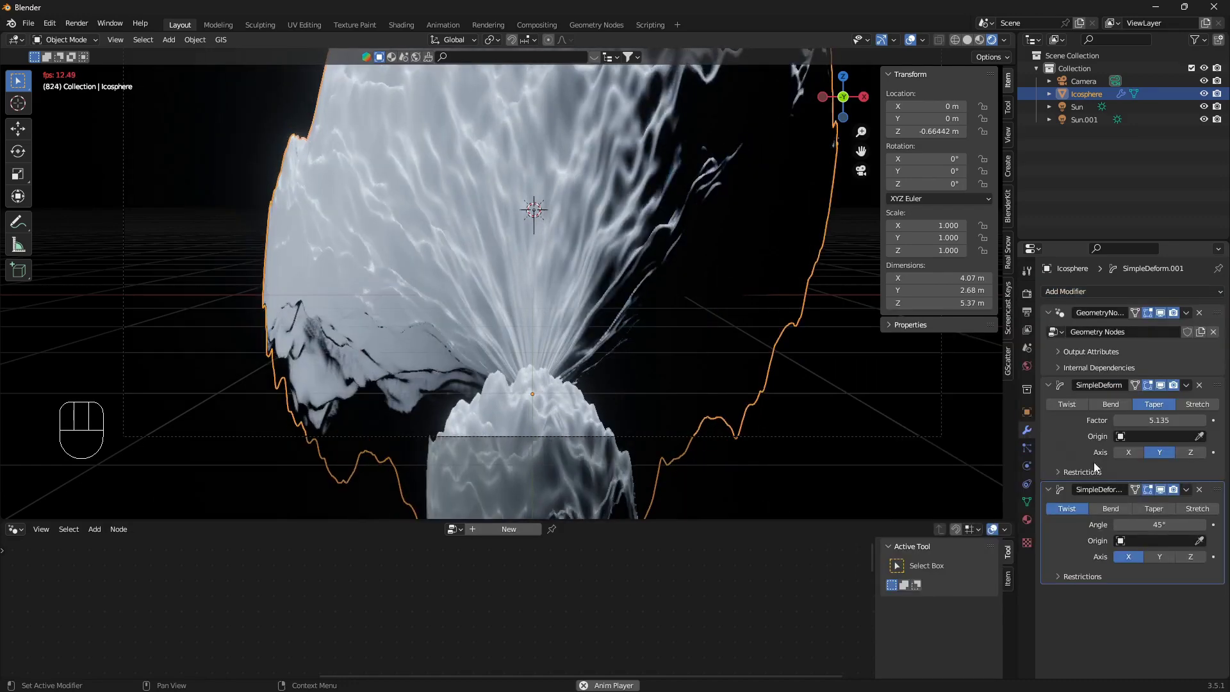
{"action": "left_click", "coordinate": [1114, 508]}
{"action": "left_click", "coordinate": [1153, 508]}
{"action": "left_click", "coordinate": [1159, 556]}
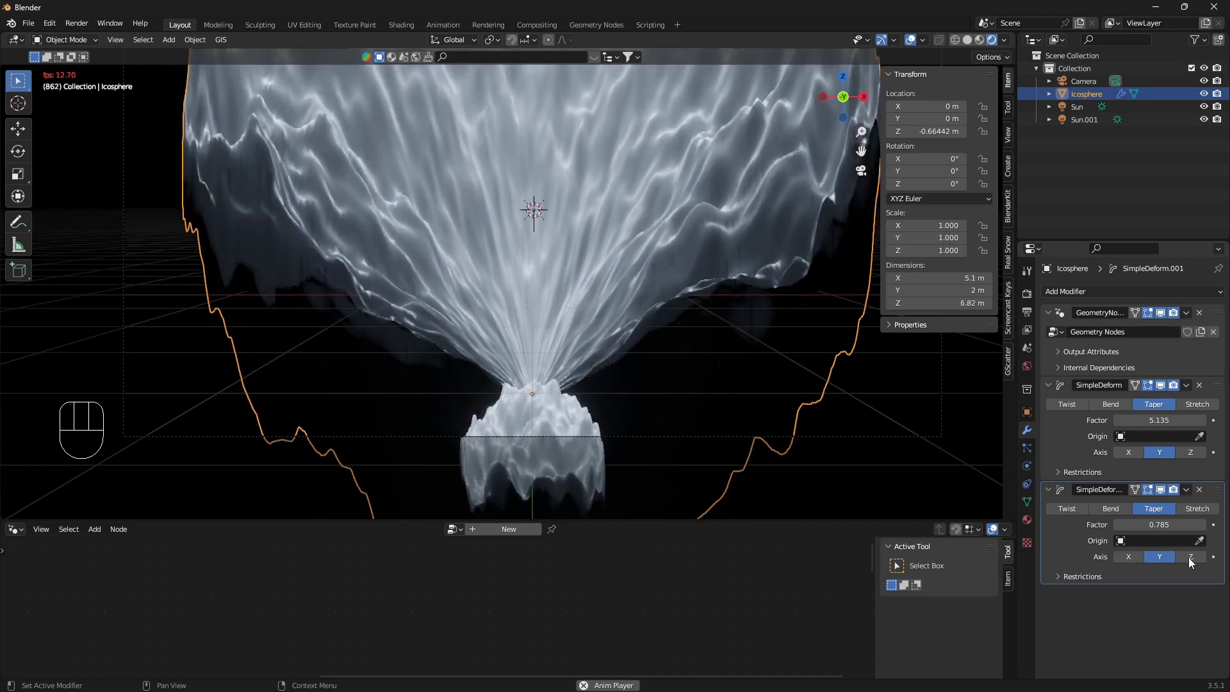
{"action": "middle_click_drag", "start_coordinate": [632, 285], "coordinate": [629, 337], "text": "shift"}
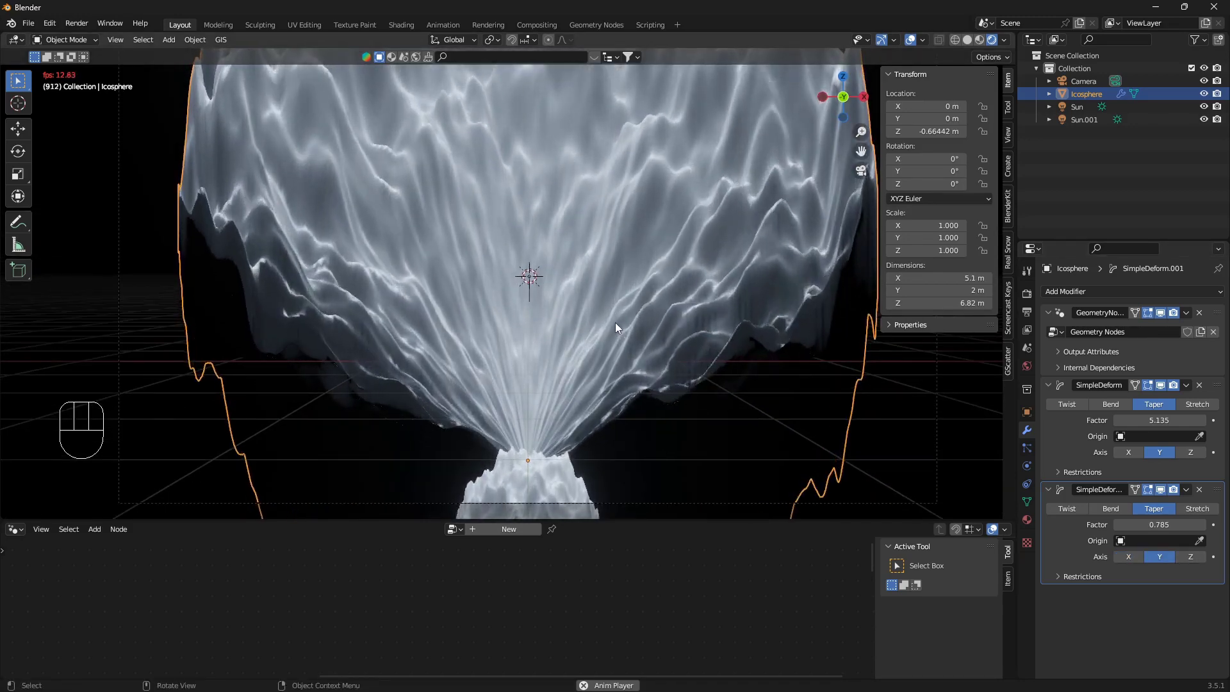
{"action": "key", "text": "shift"}
{"action": "middle_click_drag", "start_coordinate": [611, 305], "coordinate": [608, 283], "text": "shift"}
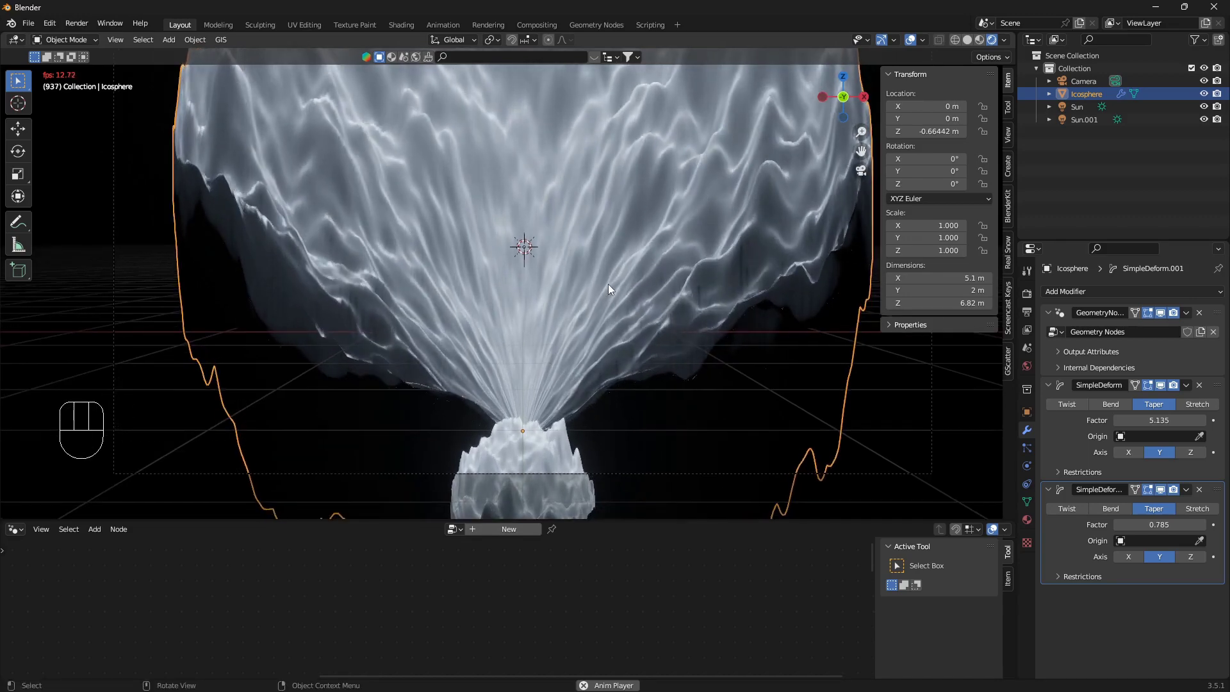